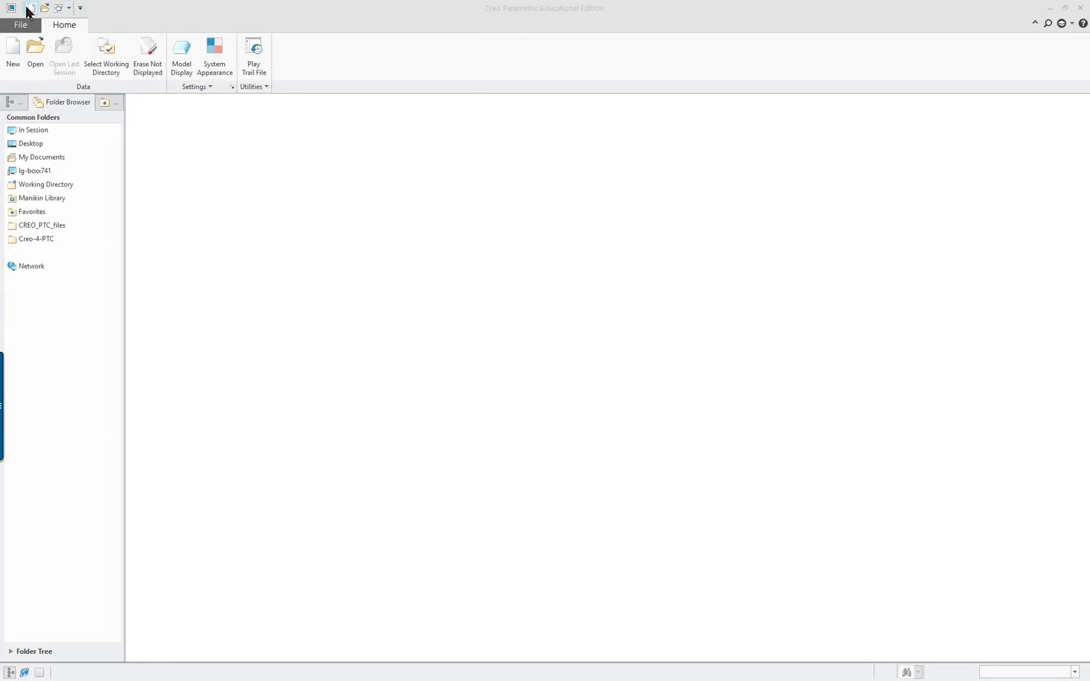
- Bring up the Quick Access Toolbar customization menu, then dismiss it without changes
right_click(36, 7)
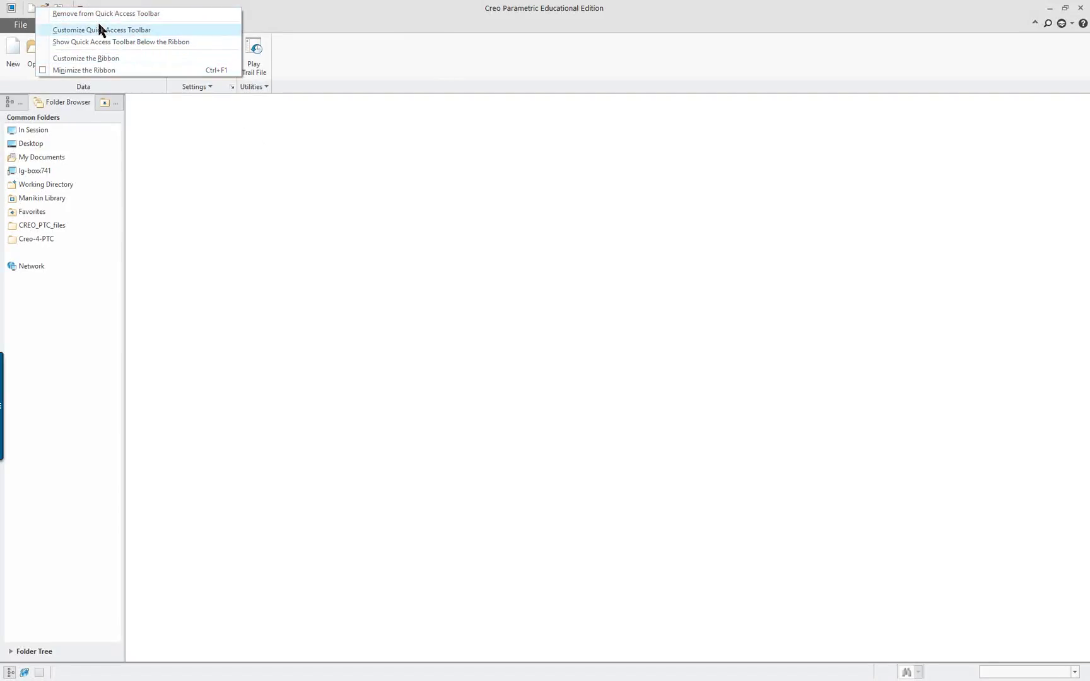
click(292, 214)
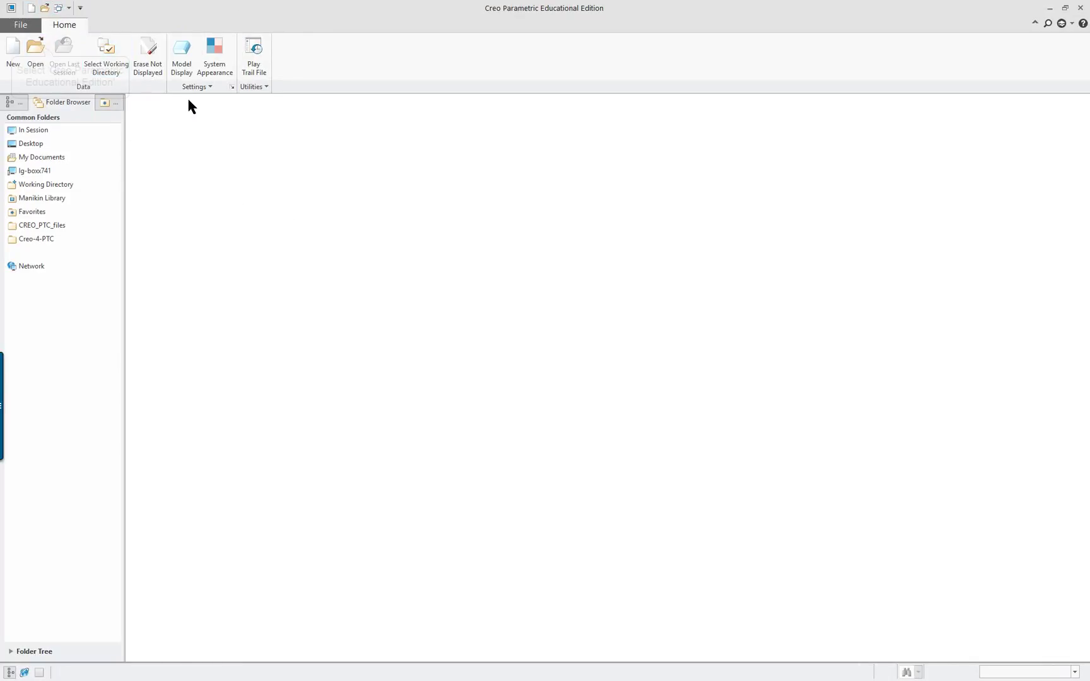
- Open T-NUT.prt, then minimize the ribbon and restore it to full size
click(35, 49)
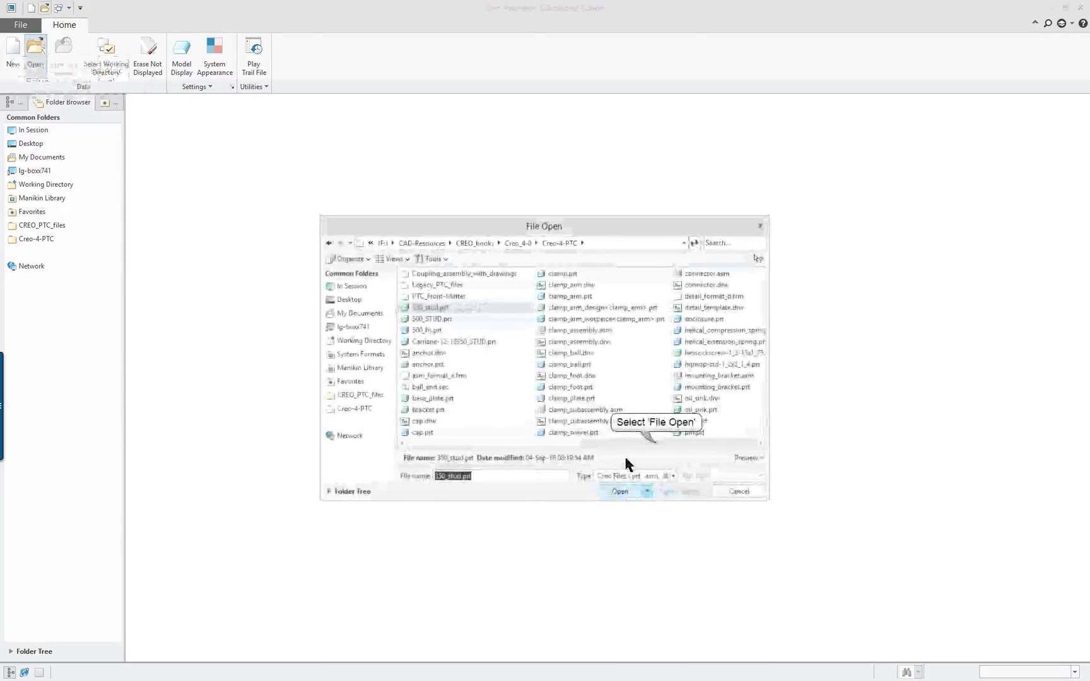
double_click(554, 421)
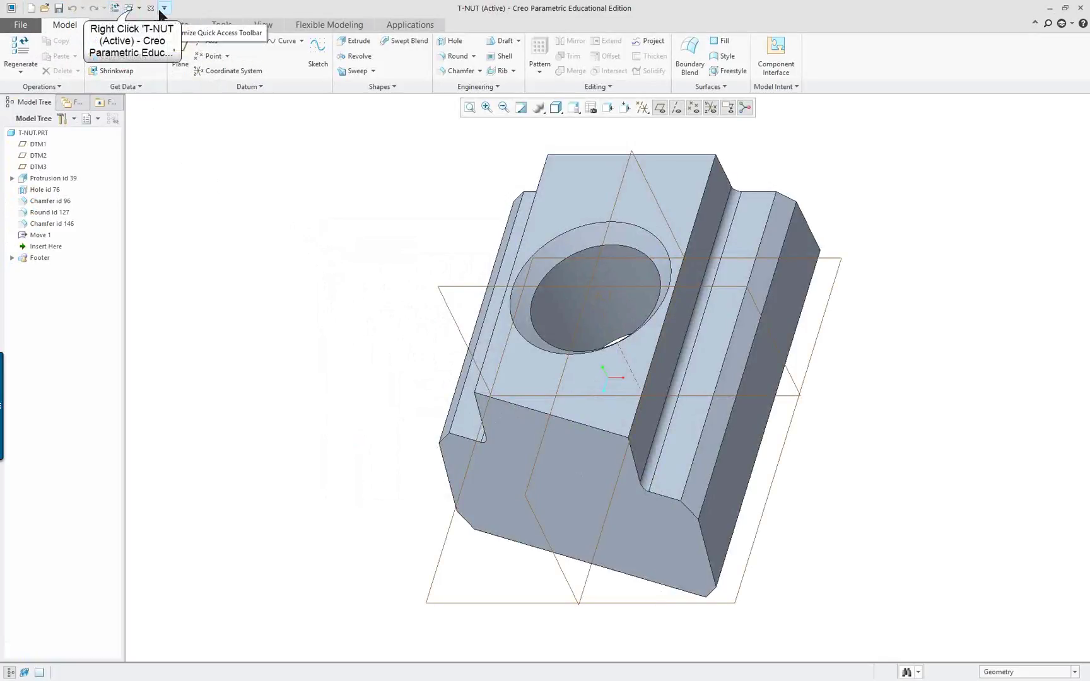
right_click(131, 11)
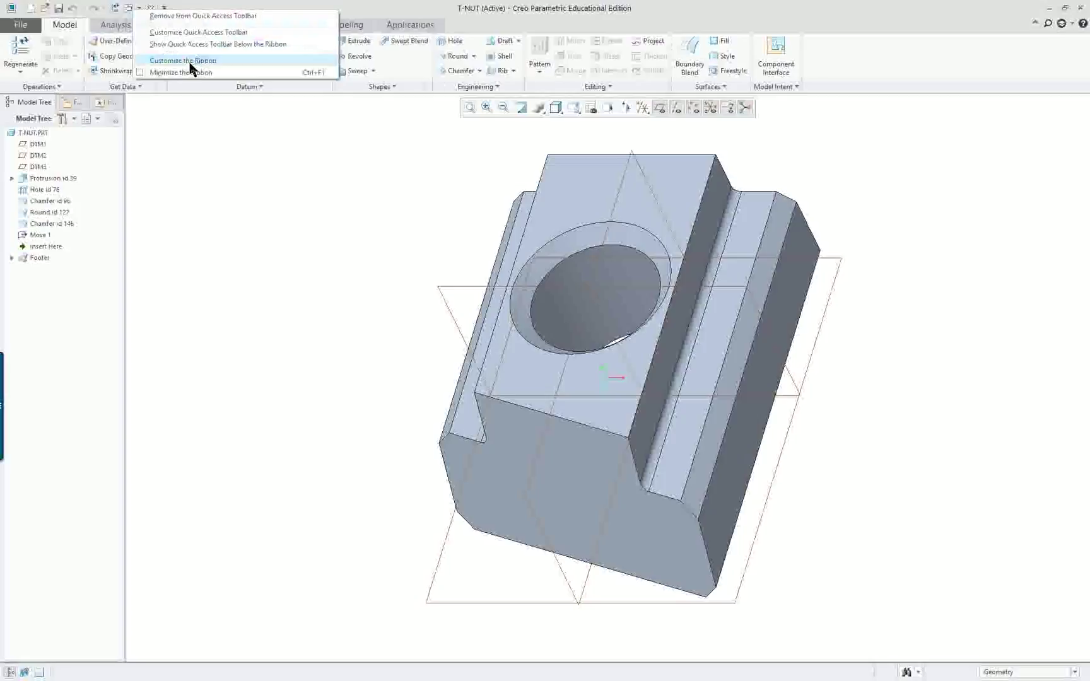
click(145, 73)
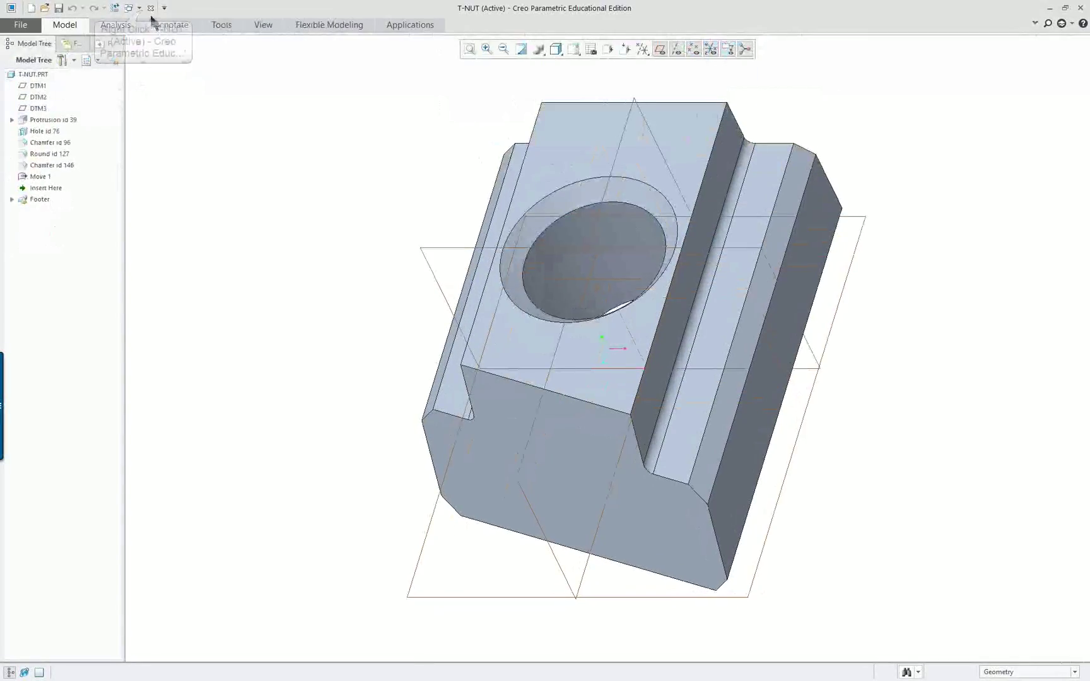
right_click(145, 10)
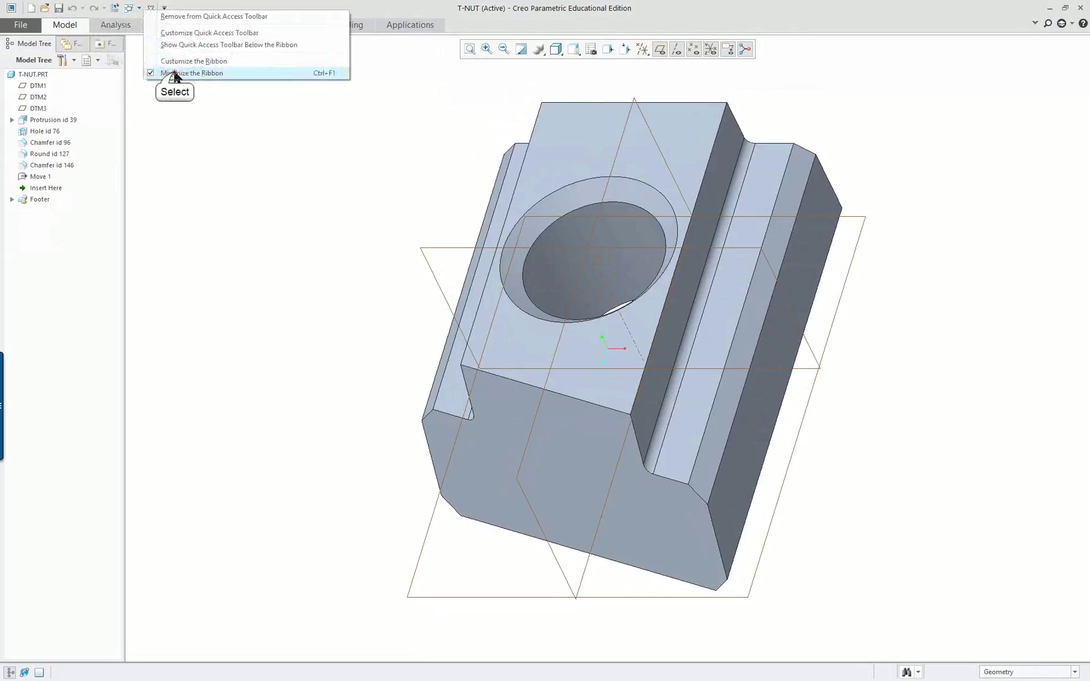
click(171, 62)
- Move the Quick Access Toolbar below the ribbon and back above, then open its customization page
right_click(136, 12)
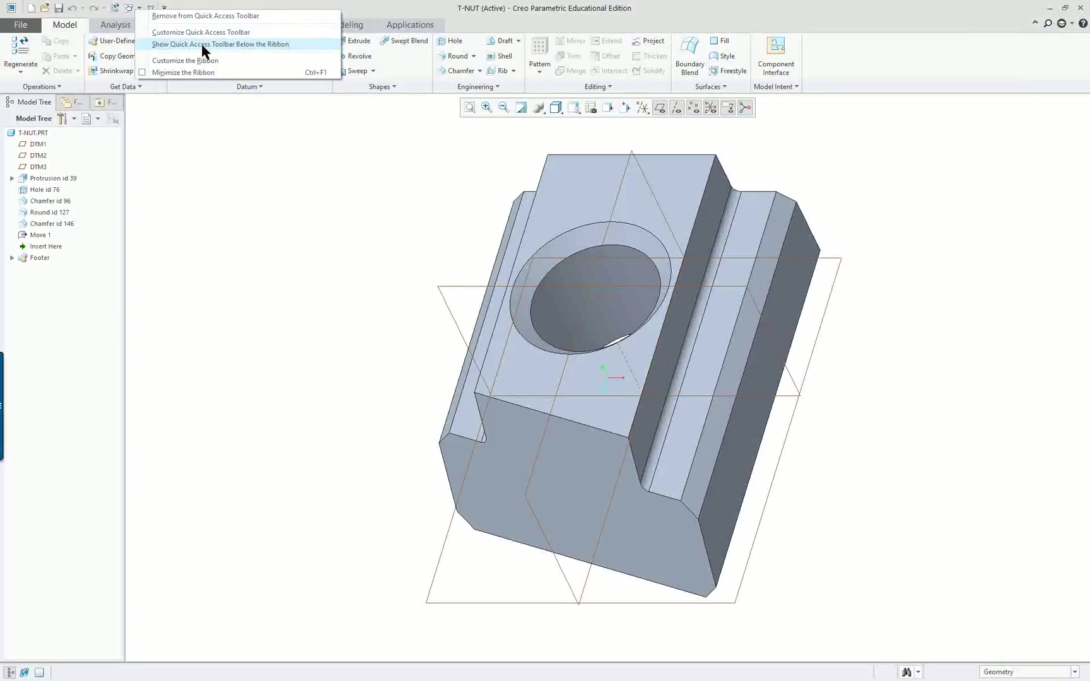
click(228, 45)
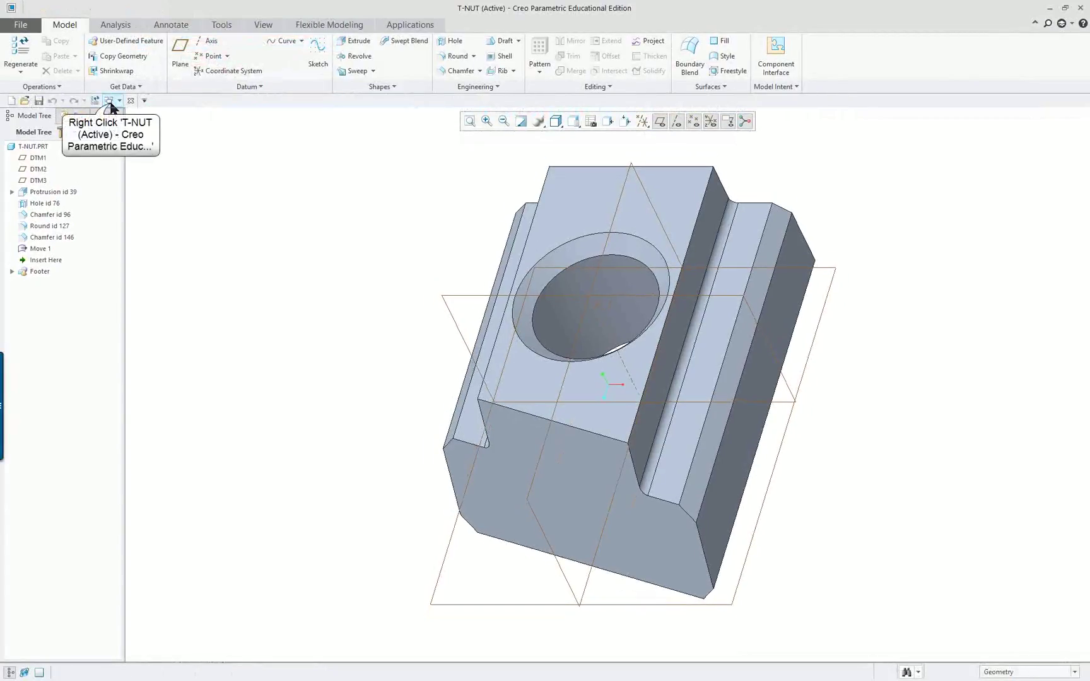
right_click(111, 108)
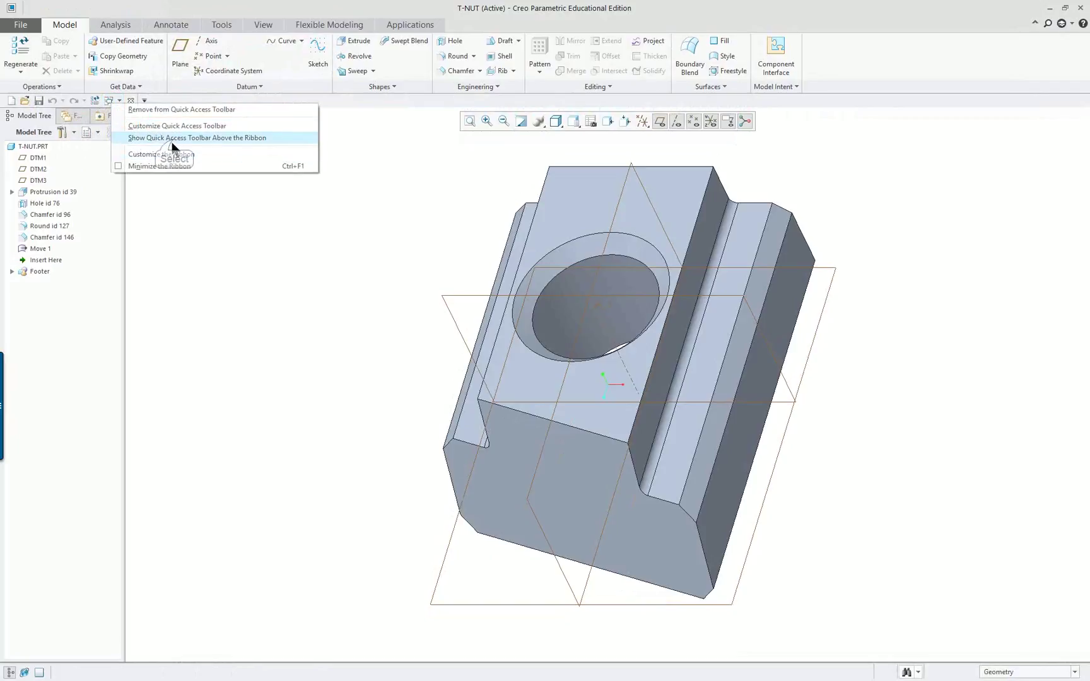
click(174, 139)
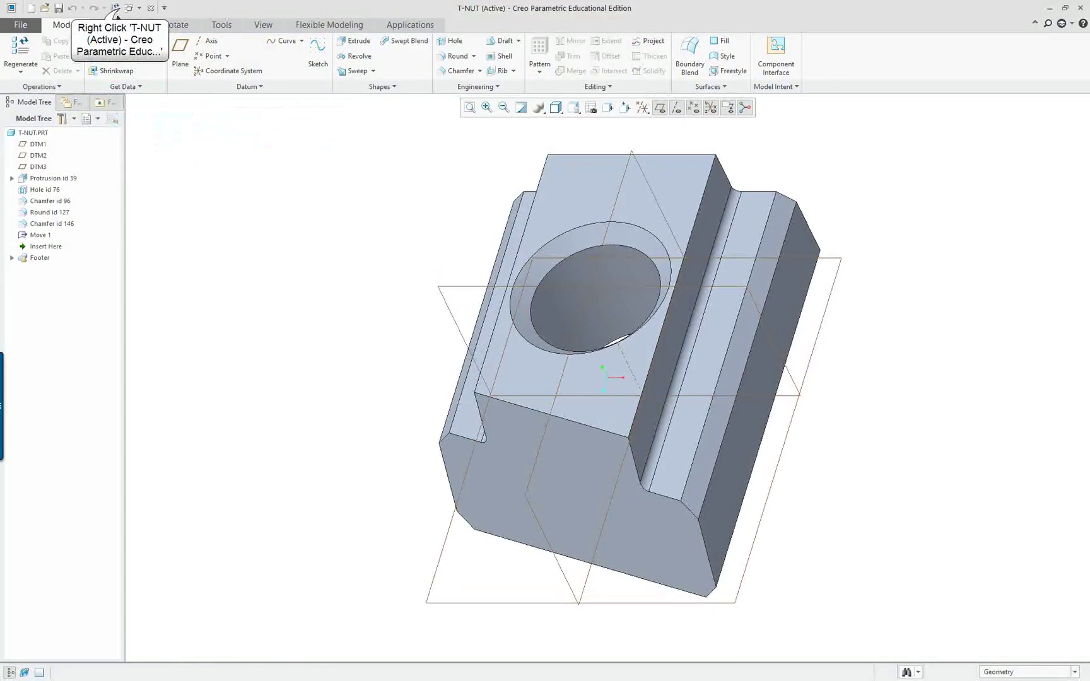
right_click(120, 11)
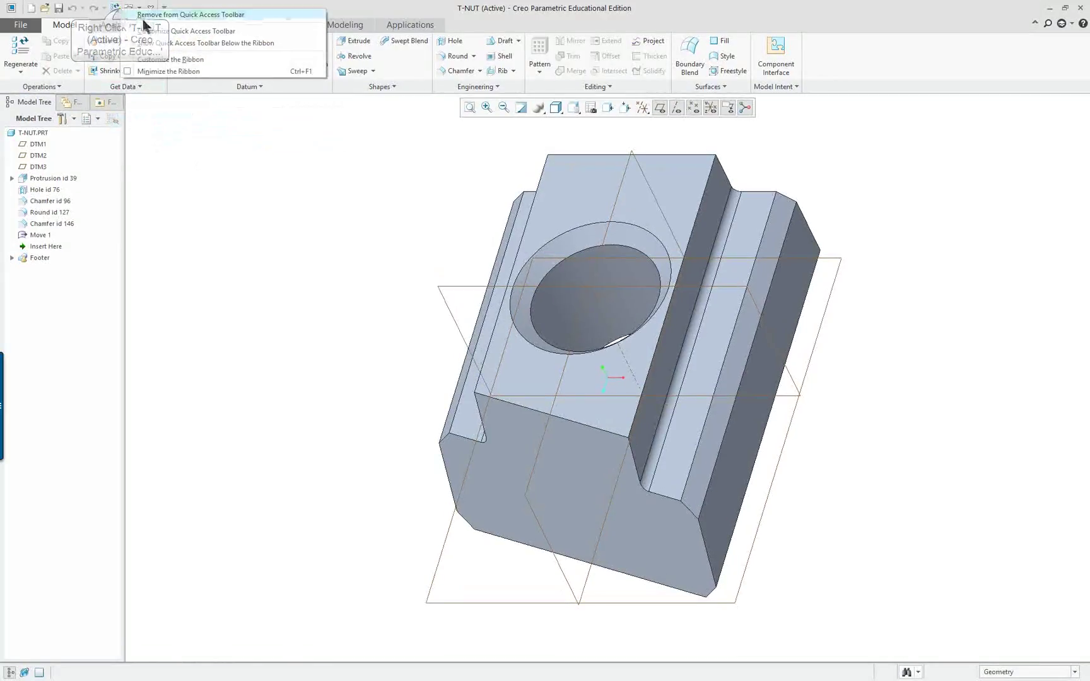
click(175, 33)
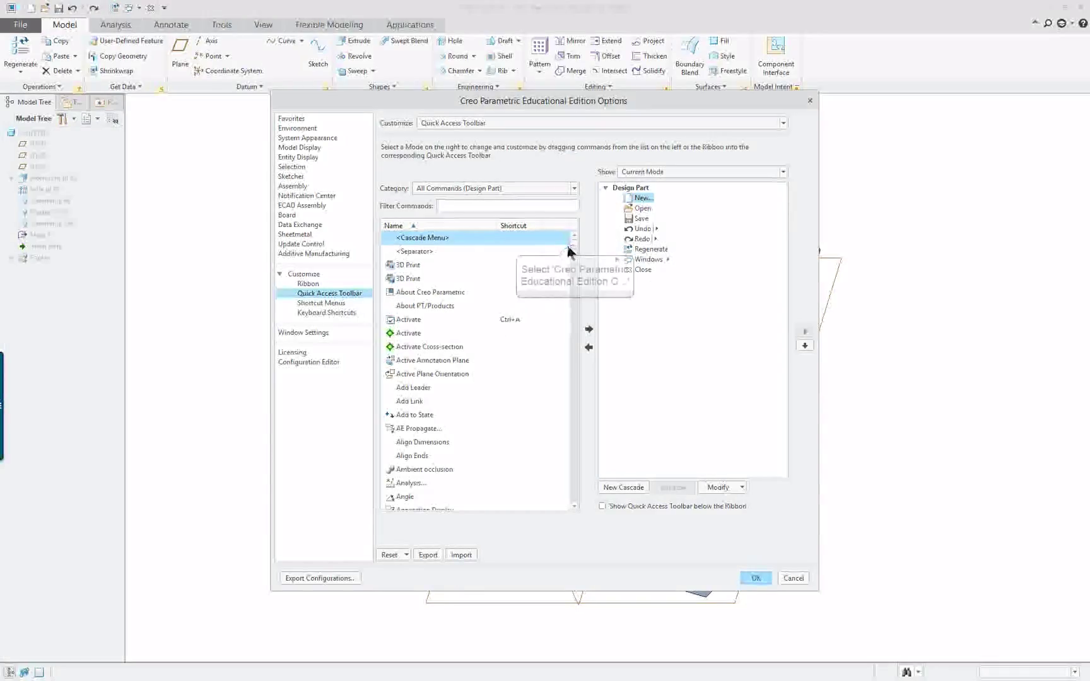
- Add Erase Not Displayed to the Quick Access Toolbar commands
scroll(572, 249, down, 10)
scroll(574, 253, down, 6)
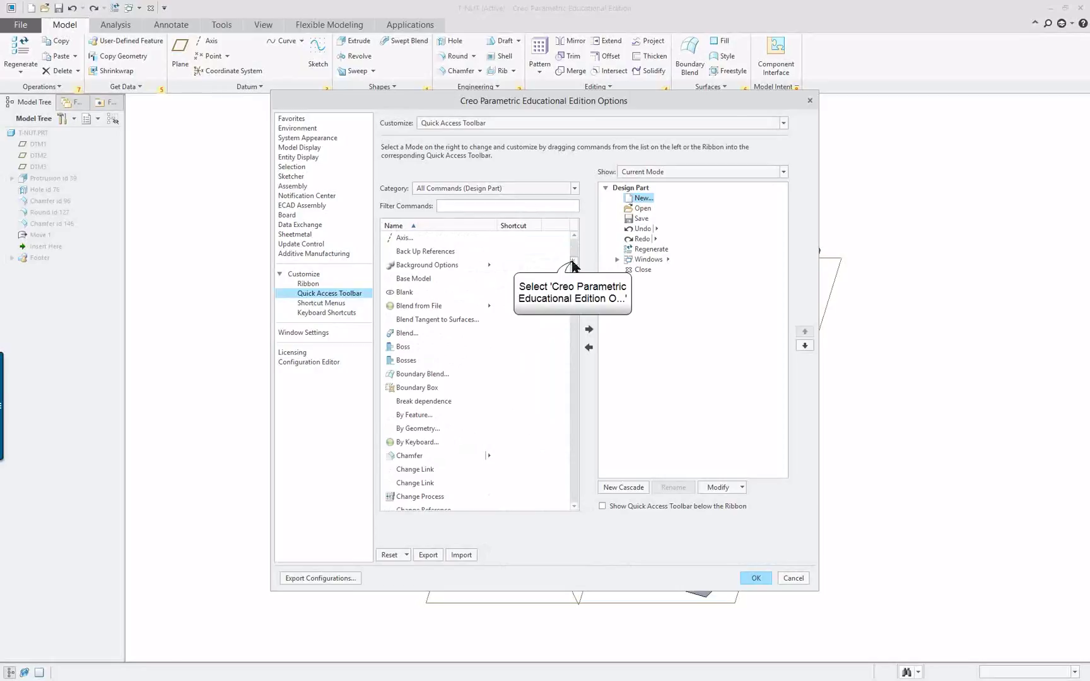
scroll(574, 270, down, 5)
scroll(573, 270, down, 3)
scroll(574, 273, down, 3)
scroll(574, 274, down, 3)
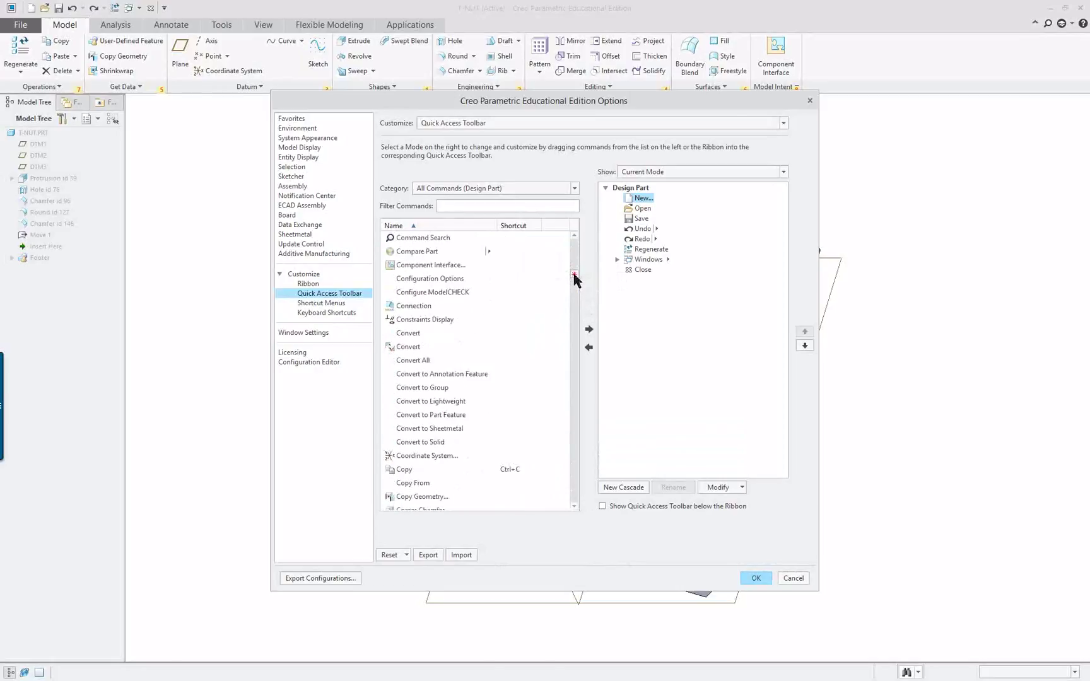
scroll(574, 281, down, 3)
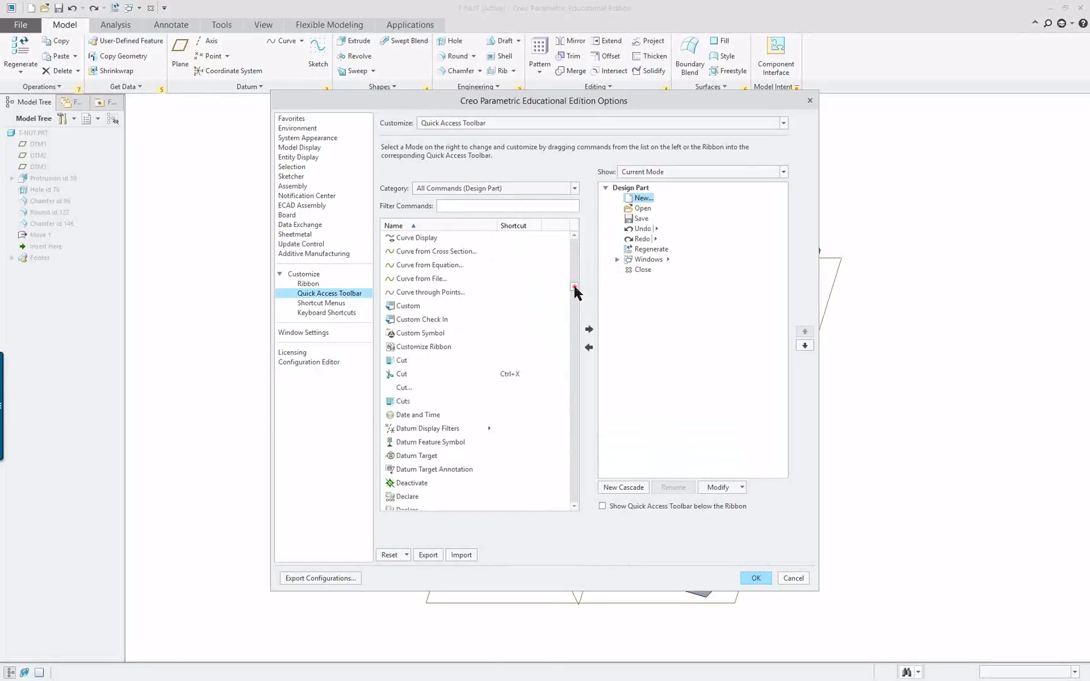
drag(574, 276, 573, 319)
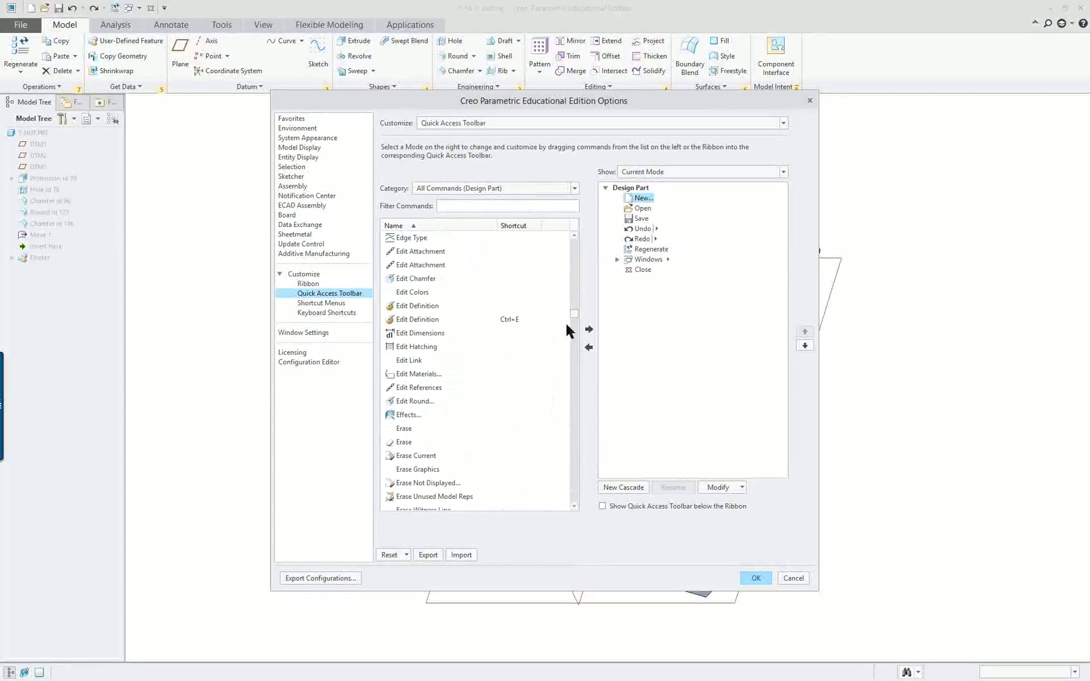
scroll(514, 358, down, 3)
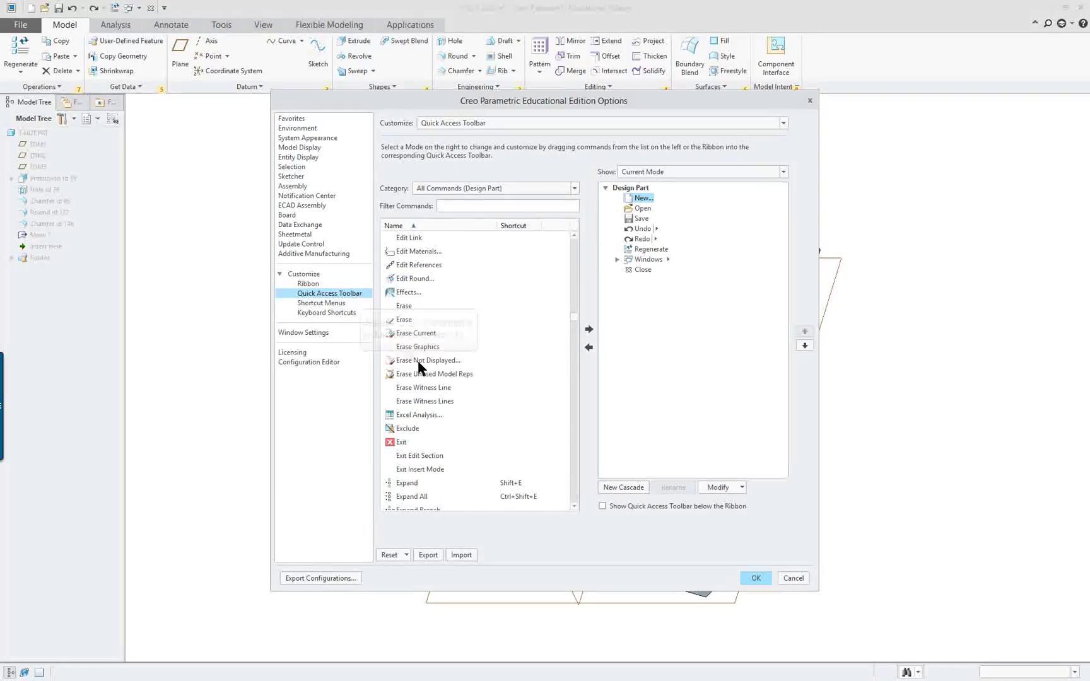
click(418, 361)
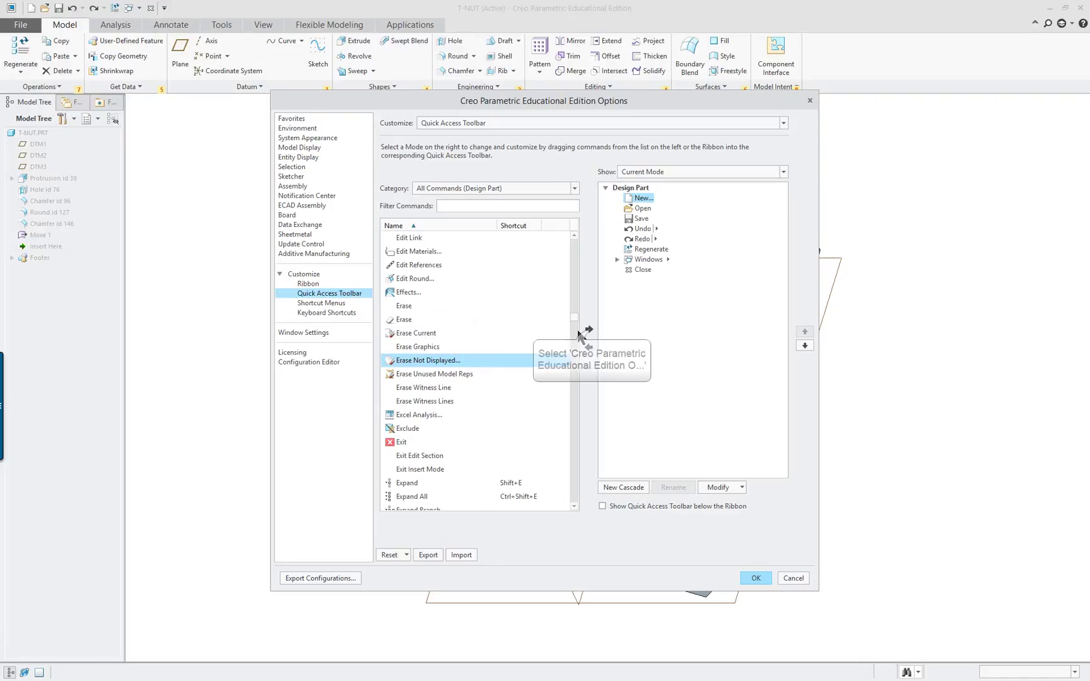
click(588, 330)
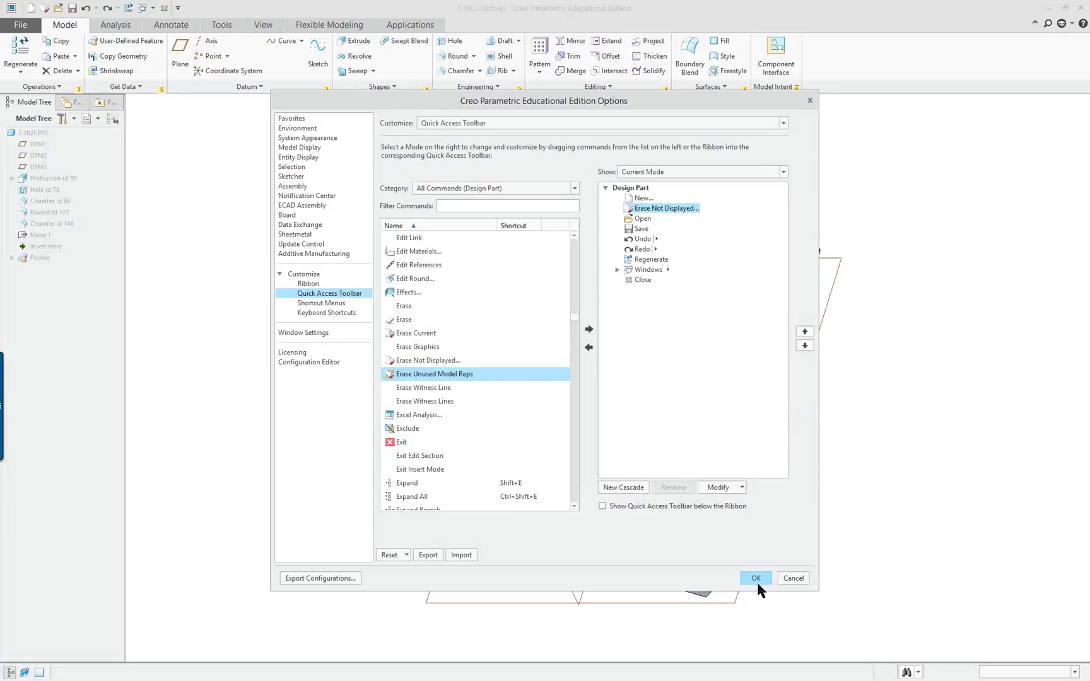
- Leave the reset options unchanged and apply the customization with OK
click(406, 554)
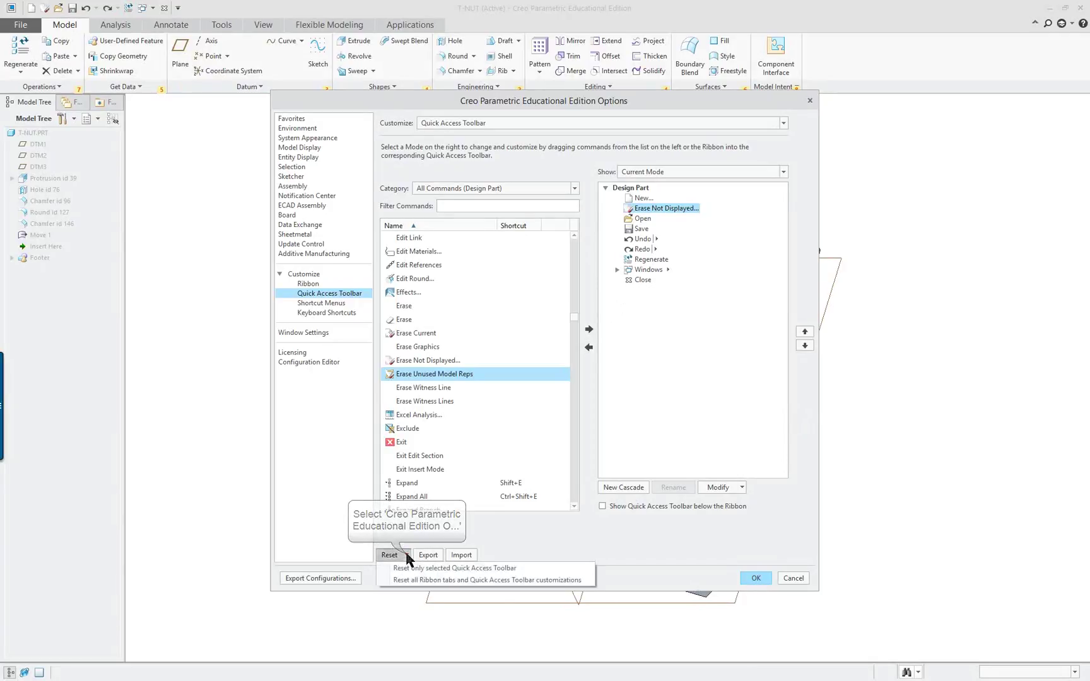
click(466, 580)
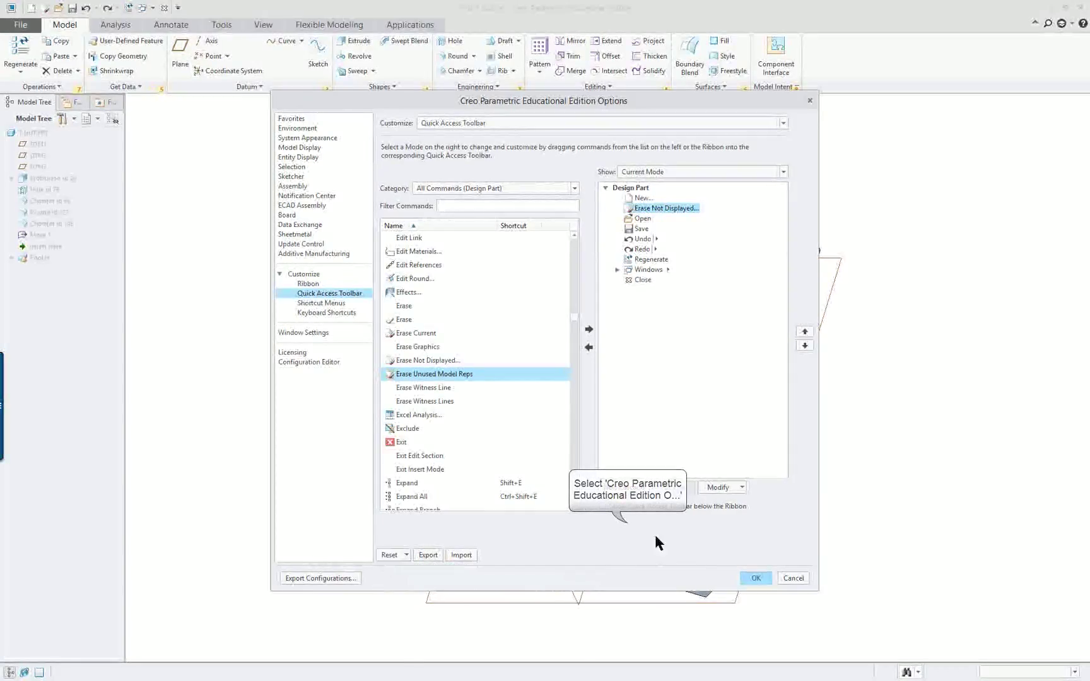
click(756, 578)
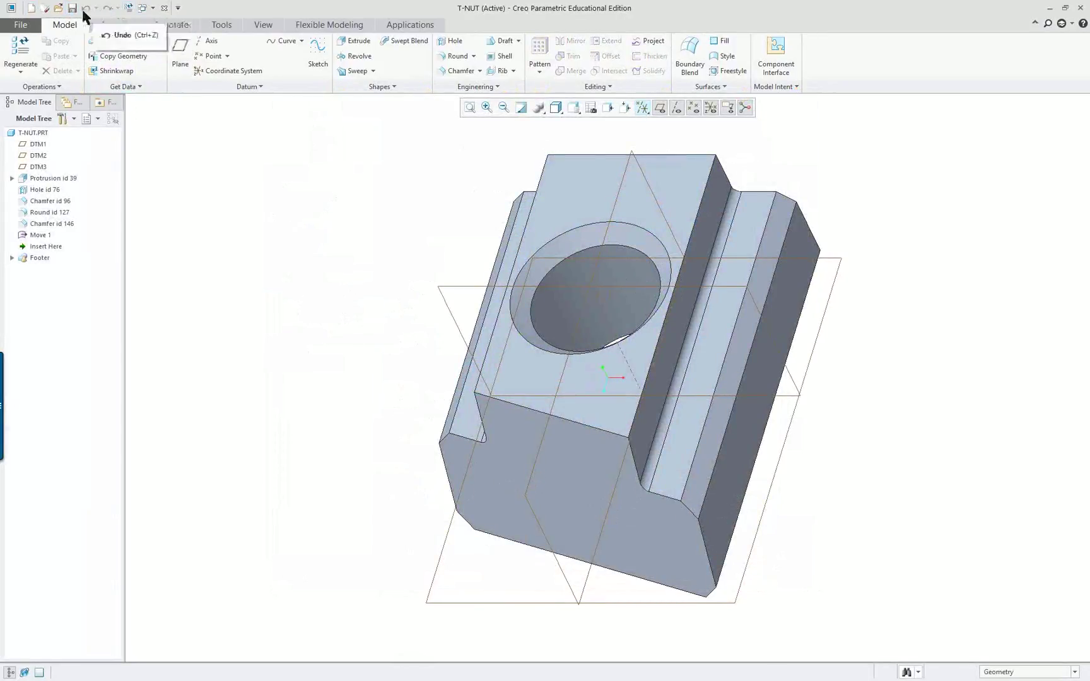
- Check which commands the Quick Access Toolbar list now holds
click(46, 9)
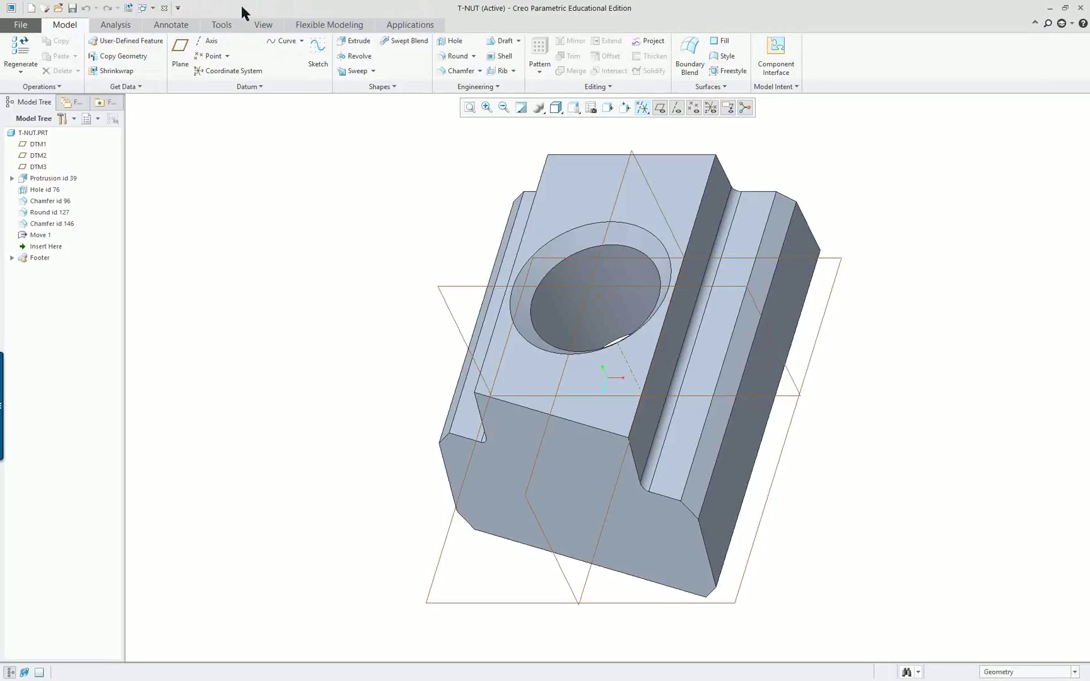
click(178, 8)
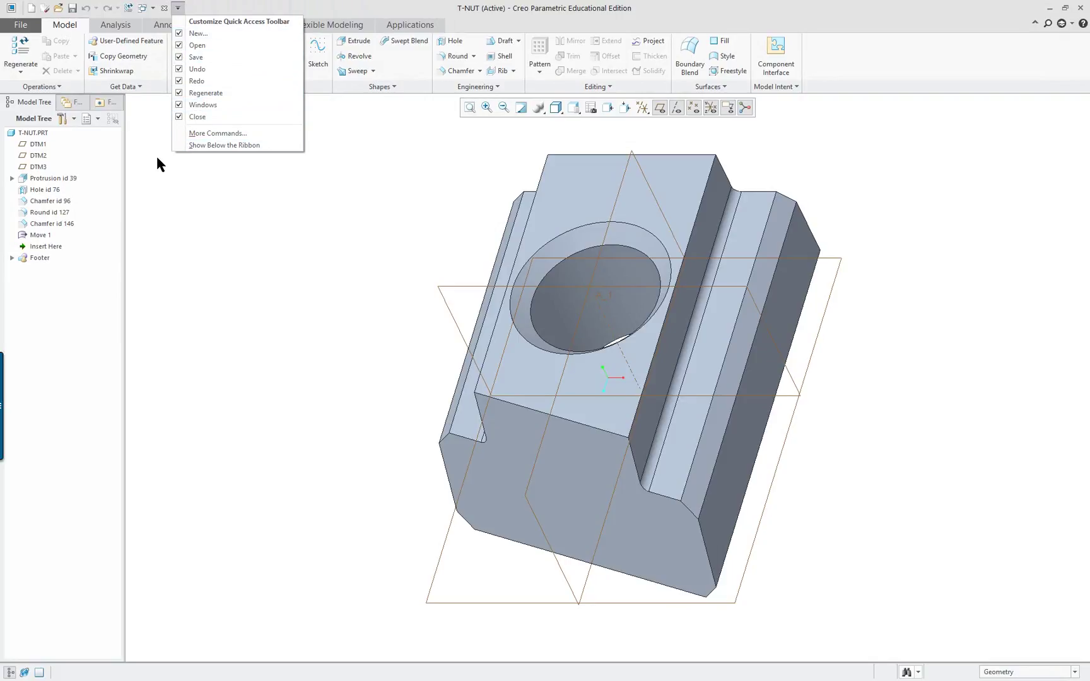
click(234, 175)
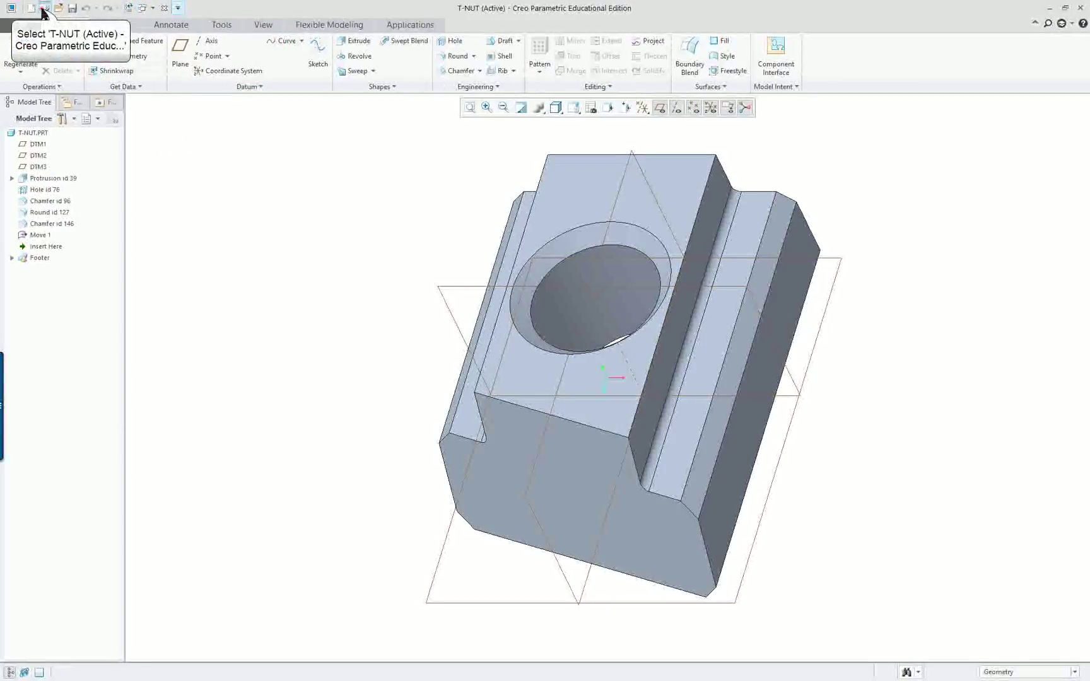
- Erase PRT0001 from session with Erase Not Displayed, then close the T-NUT window
click(44, 9)
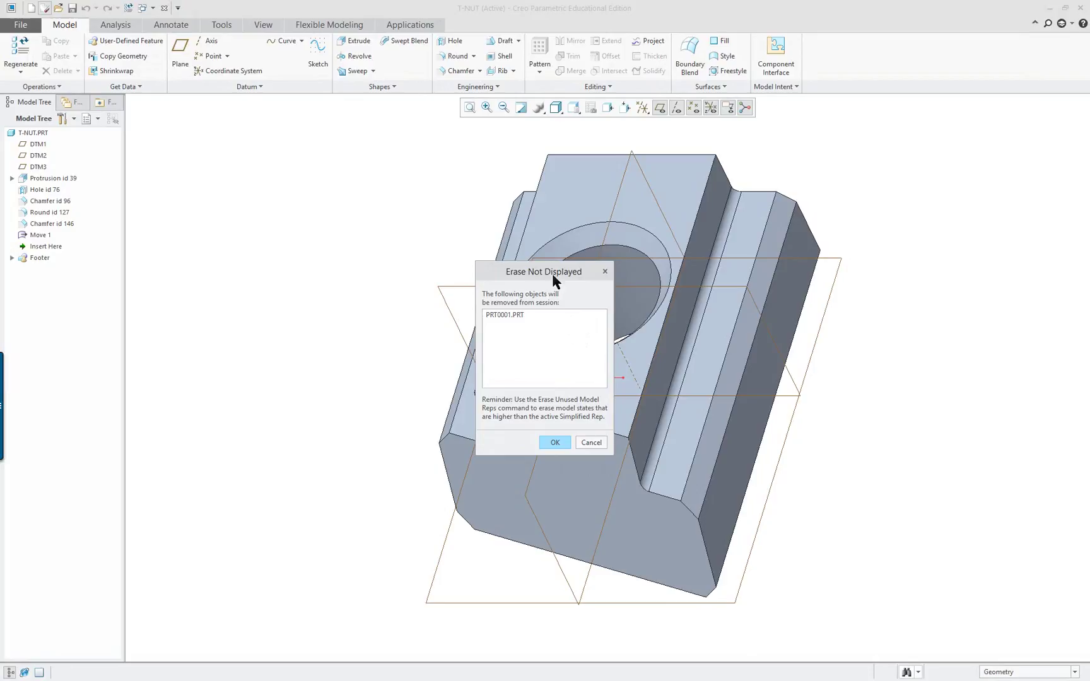
click(555, 443)
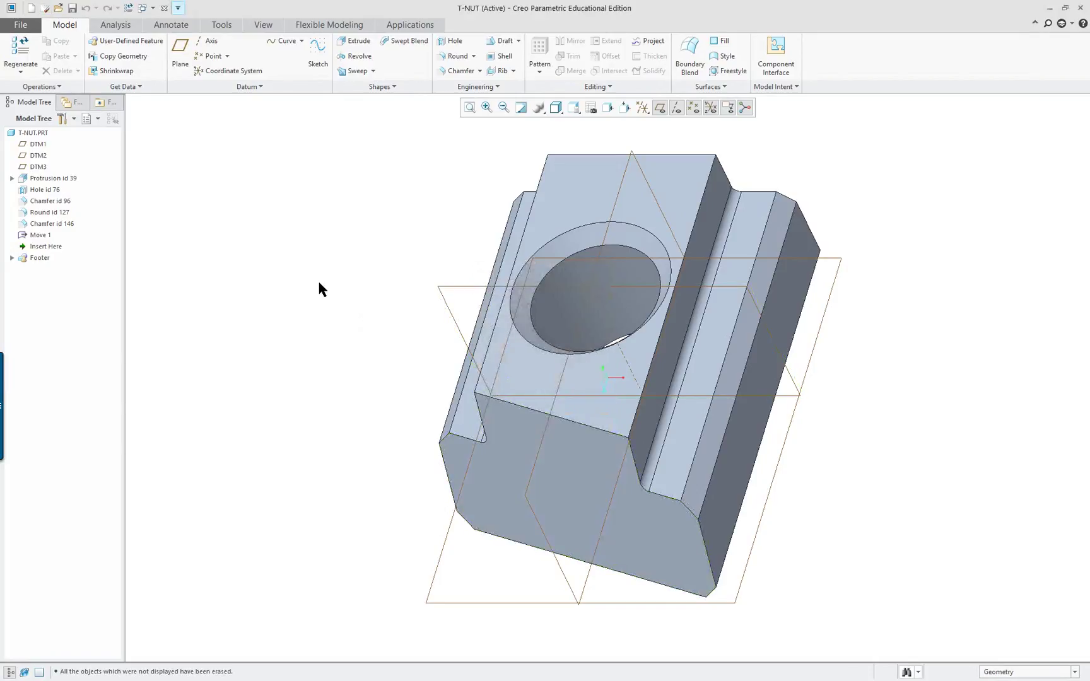
click(165, 9)
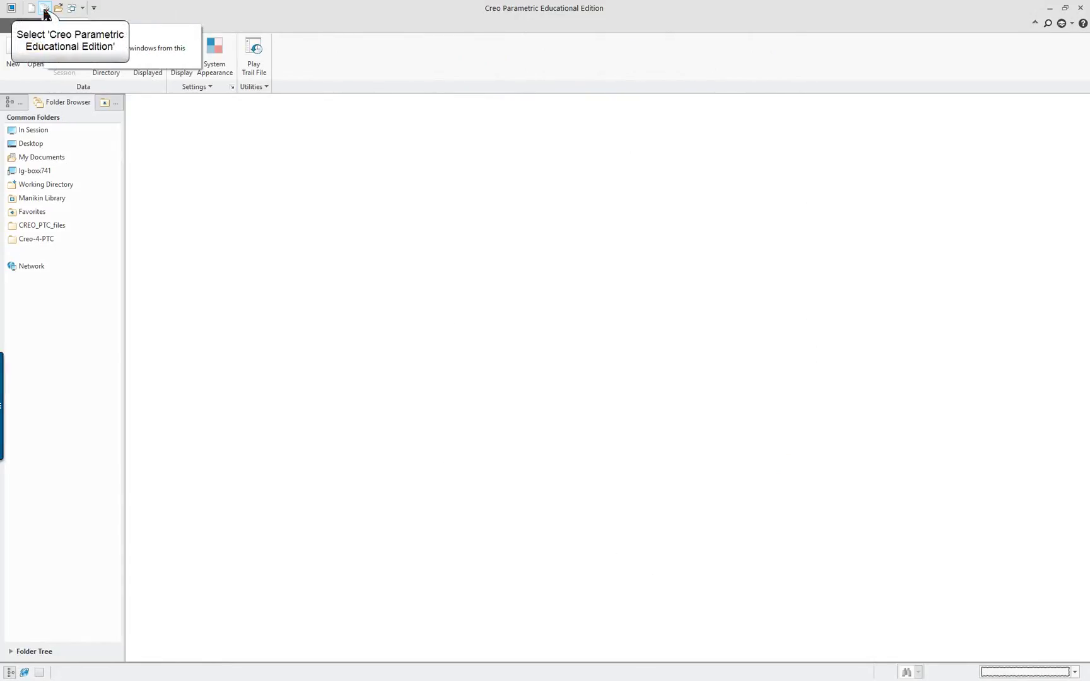
- Cancel erasing T-NUT.PRT, then reopen t-nut.prt from the In Session files
click(44, 11)
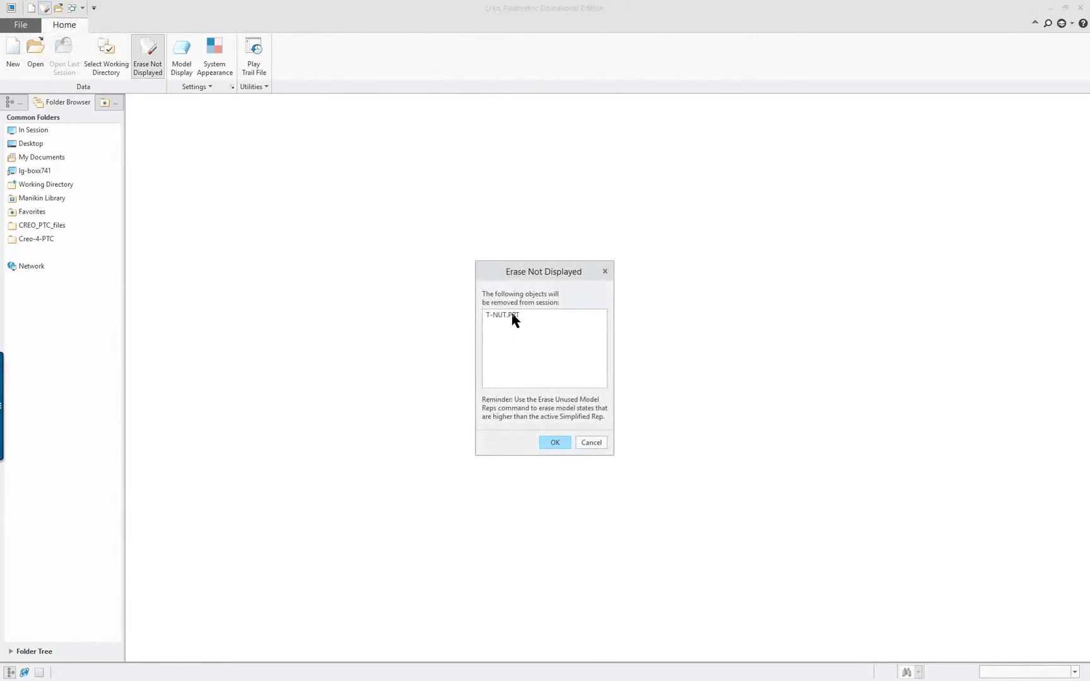
click(590, 444)
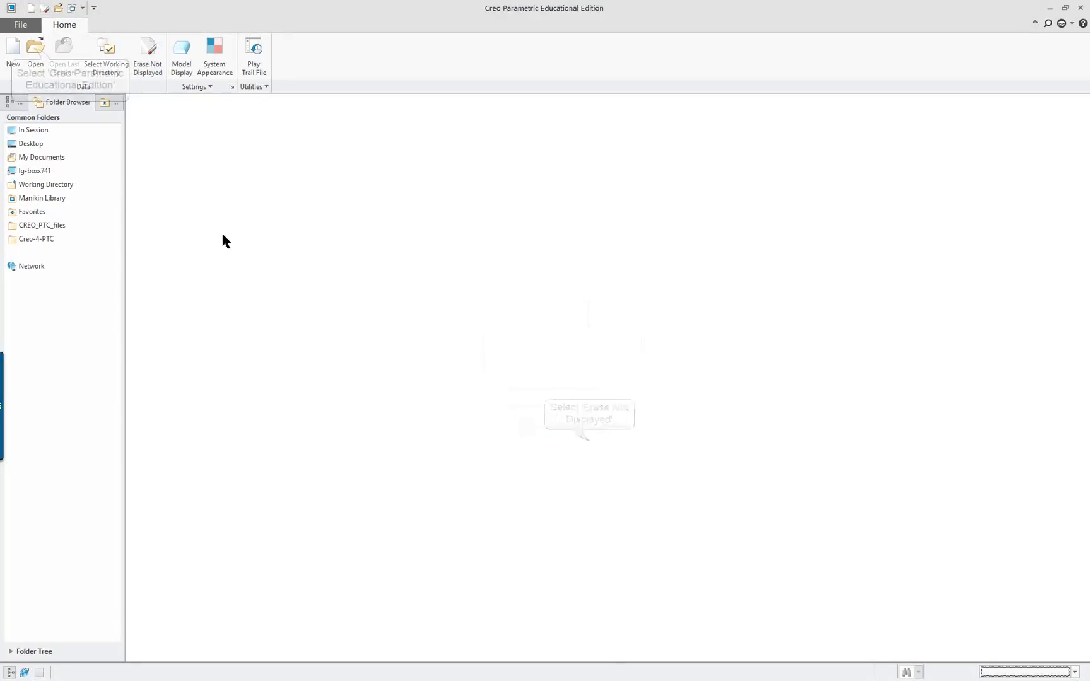
click(35, 51)
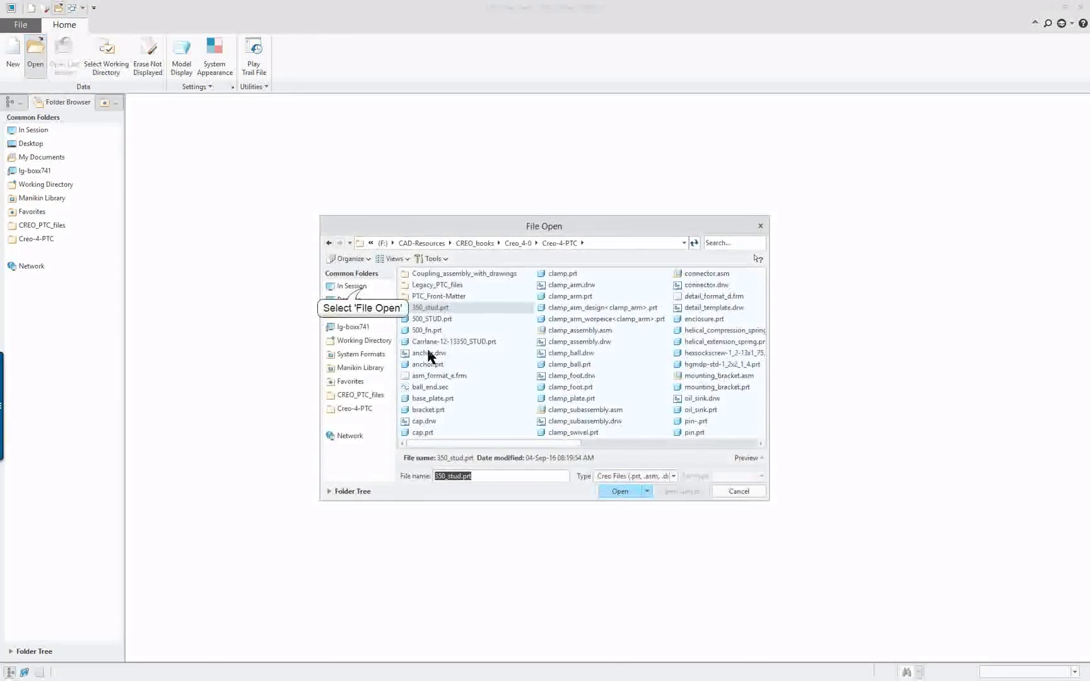
click(363, 288)
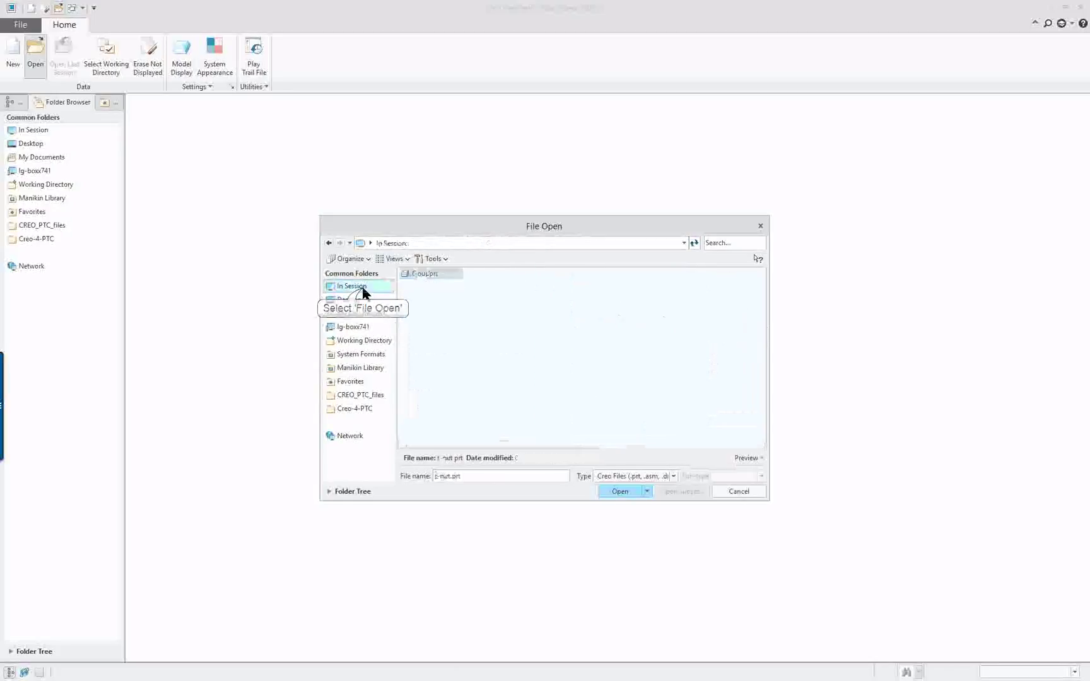
double_click(435, 275)
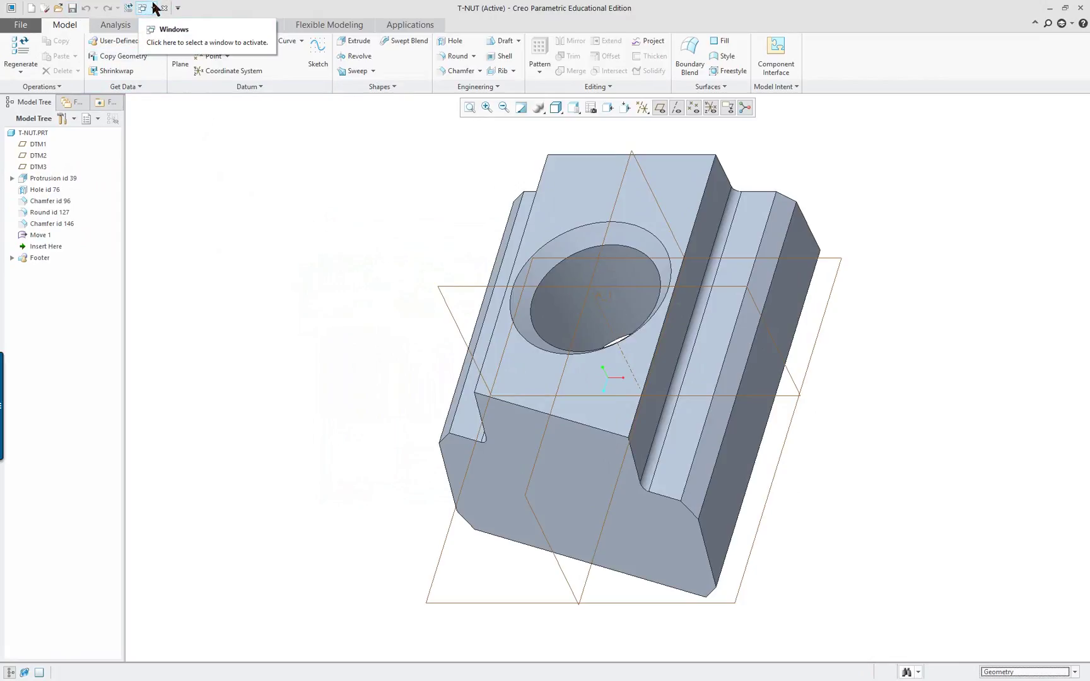
- Open ribbon customization from the Quick Access Toolbar menu, then close Options
right_click(202, 13)
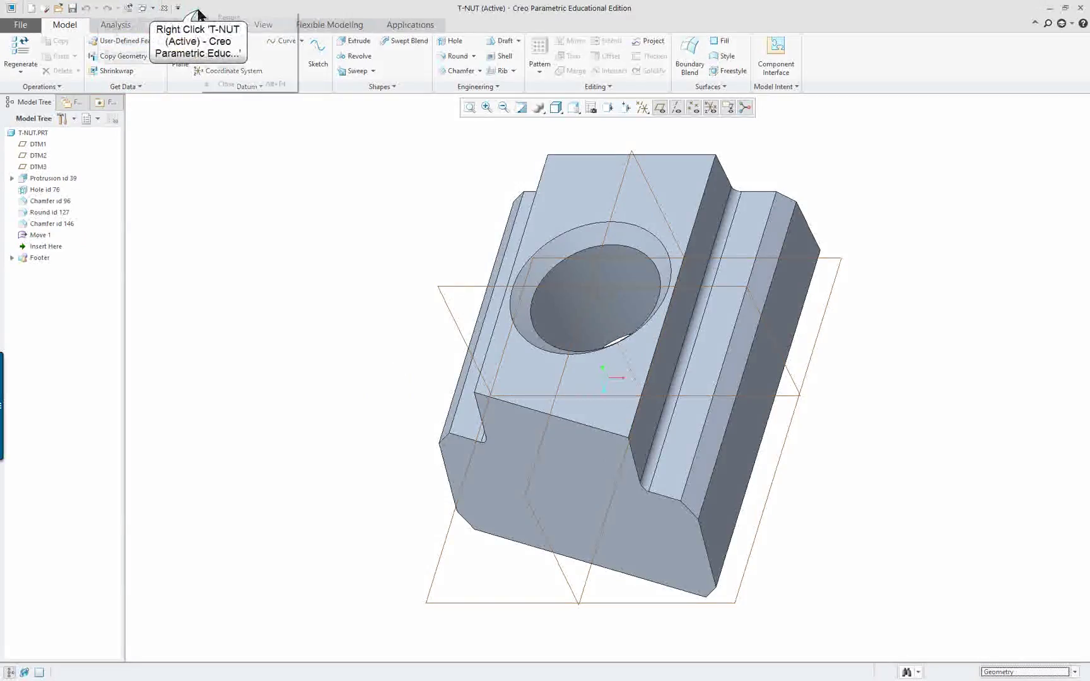
right_click(149, 10)
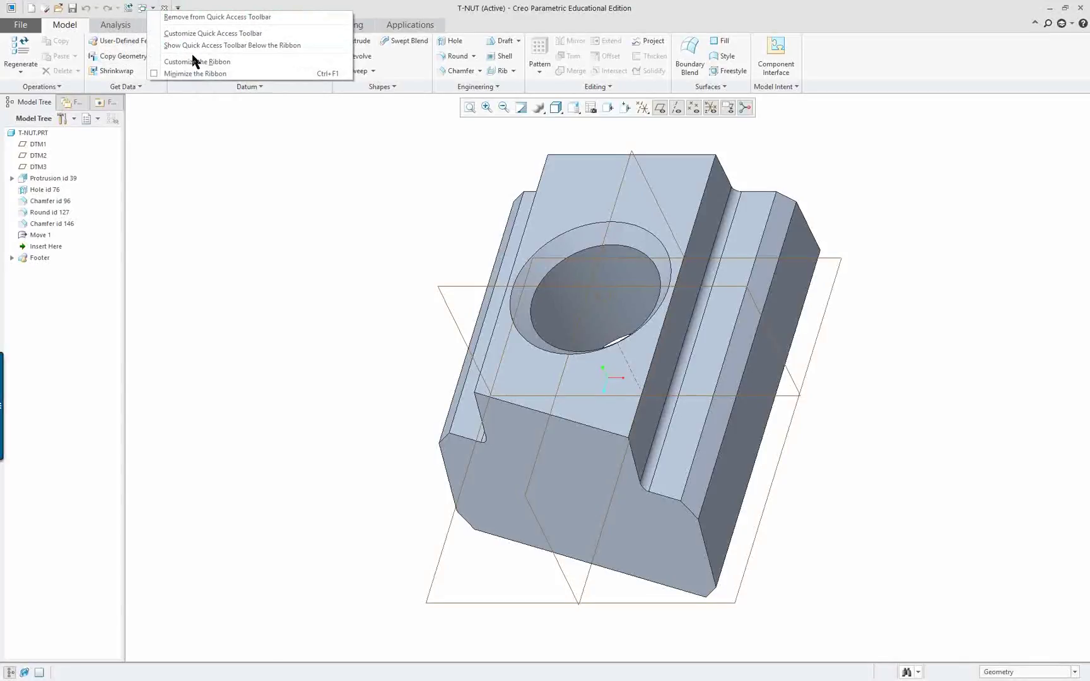
click(222, 61)
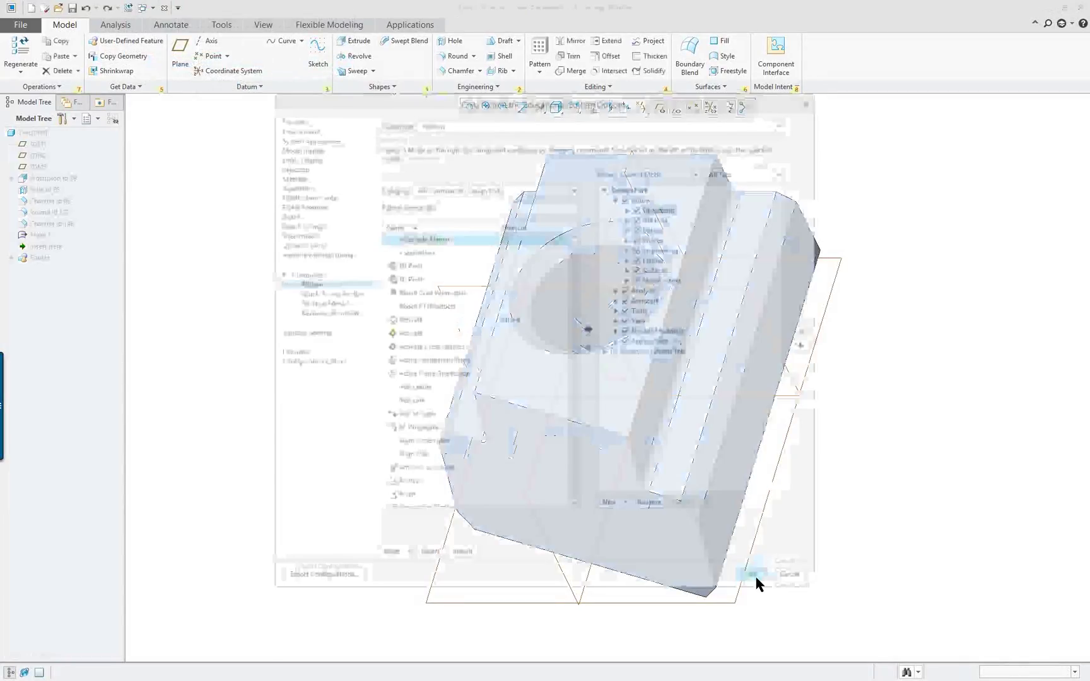
drag(585, 104, 598, 135)
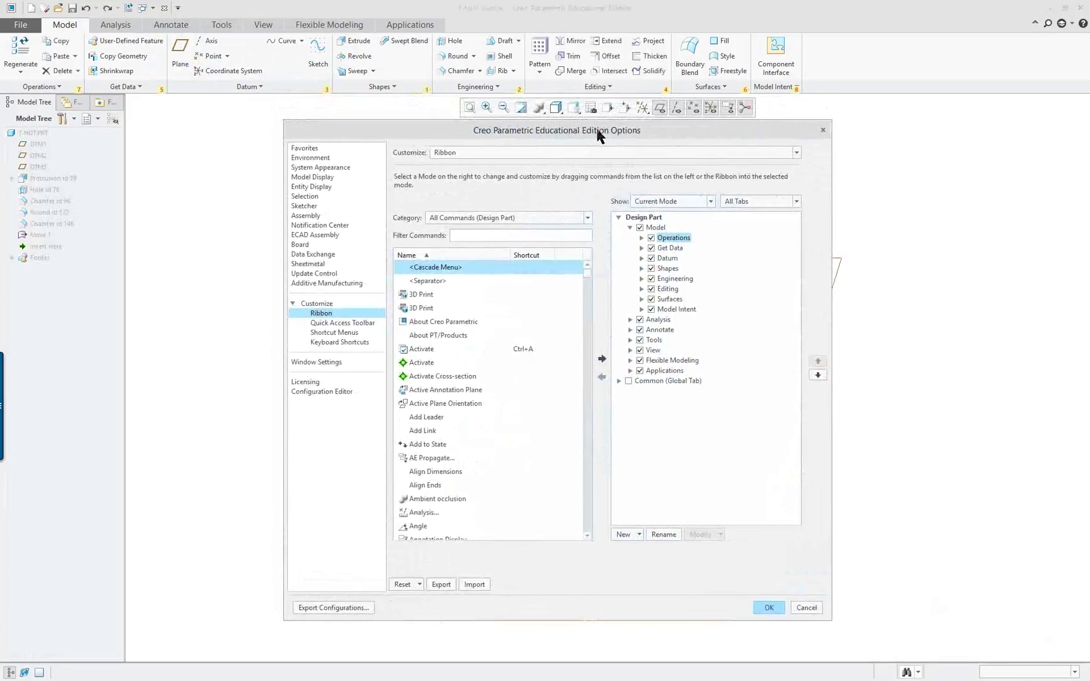
click(823, 131)
- Reopen Options via File > Options and browse the Ribbon and Quick Access Toolbar pages
click(21, 25)
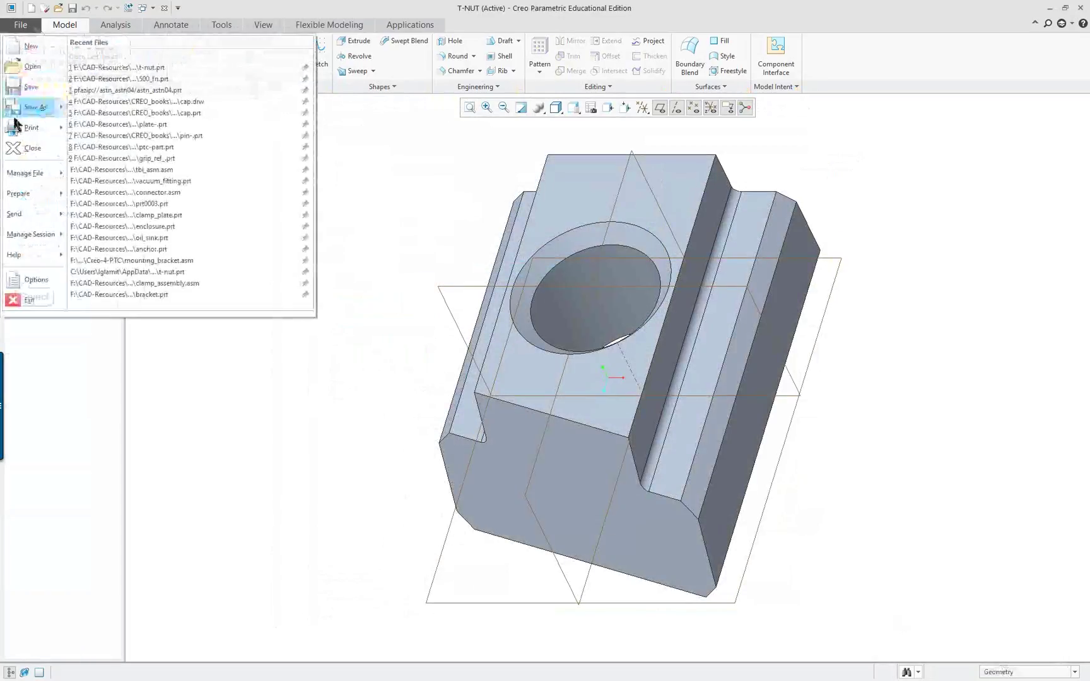
click(33, 278)
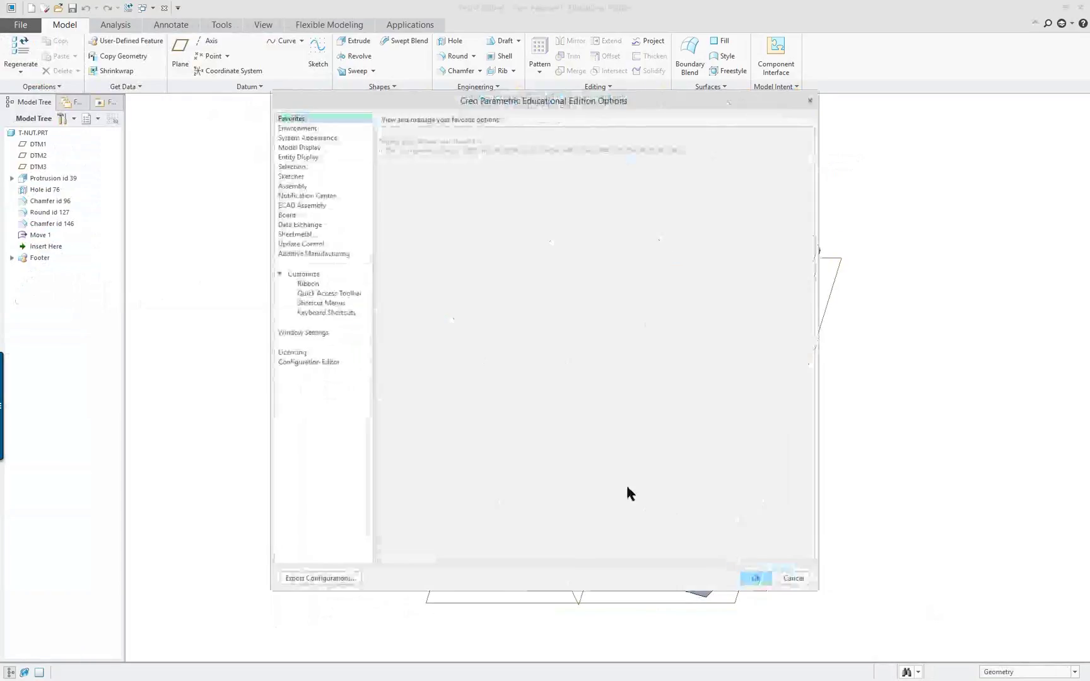
click(310, 284)
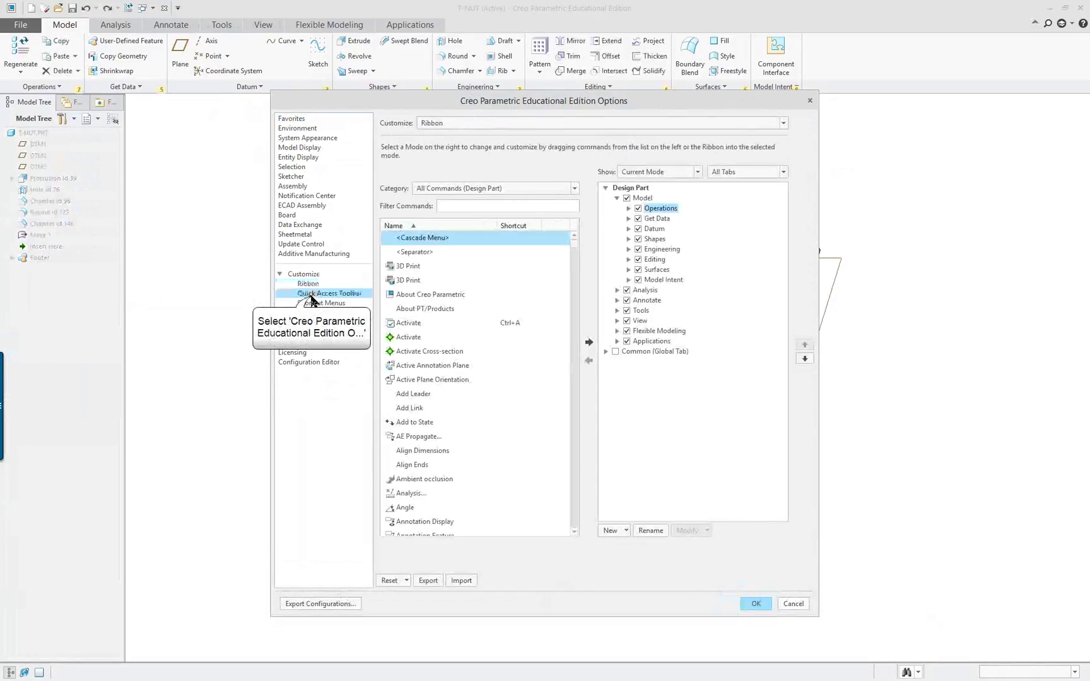
click(312, 293)
- Scroll through the Keyboard Shortcuts list and back to the top at Activate (Ctrl+A)
click(318, 303)
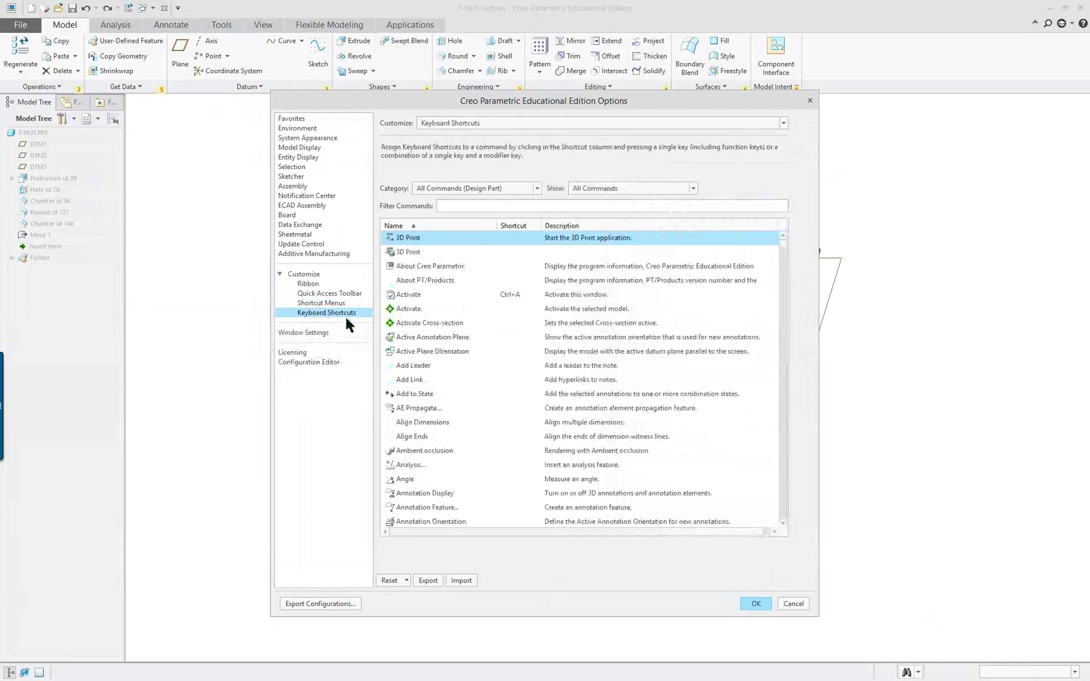
scroll(548, 361, down, 1)
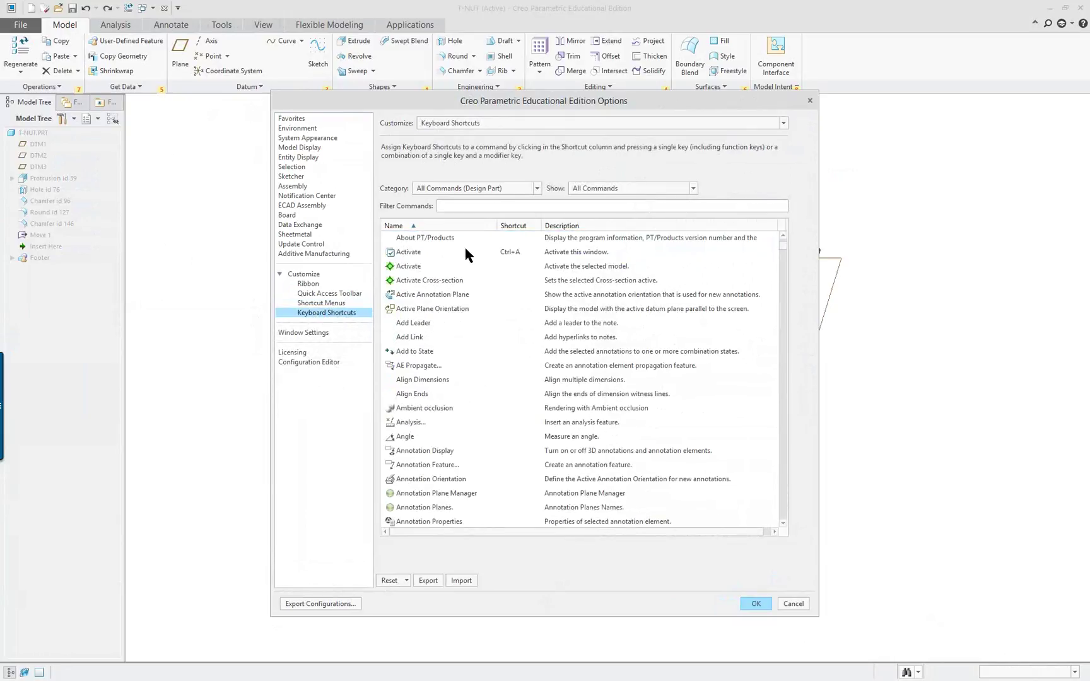
scroll(491, 330, down, 5)
scroll(460, 381, down, 5)
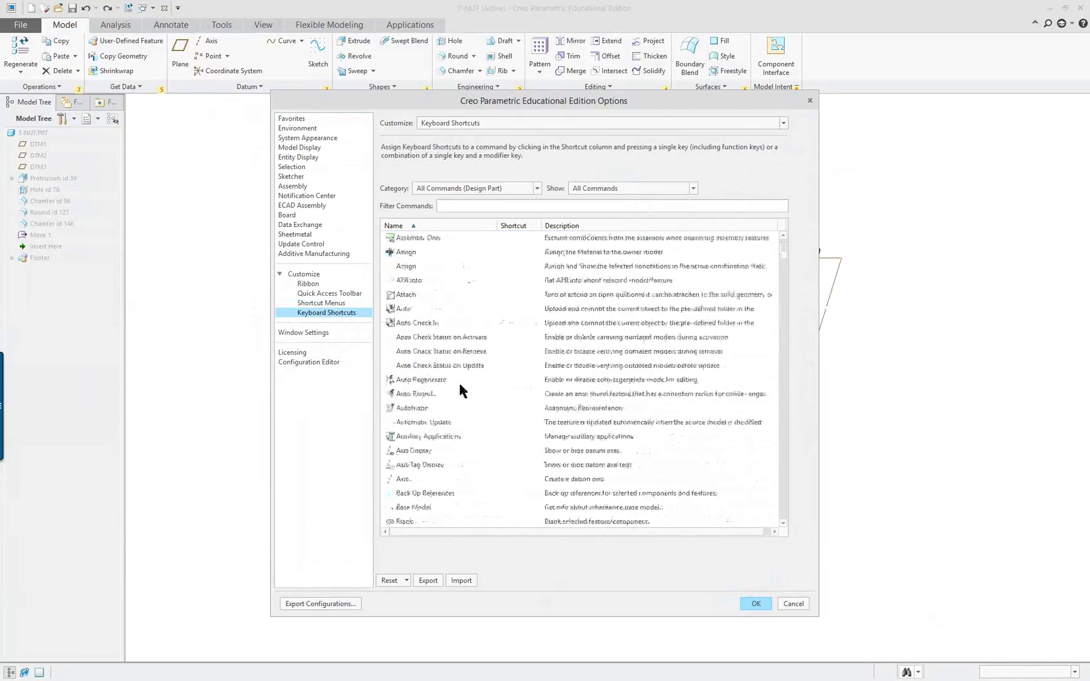
scroll(458, 380, down, 3)
scroll(459, 386, down, 5)
scroll(459, 386, down, 5)
scroll(459, 386, down, 5)
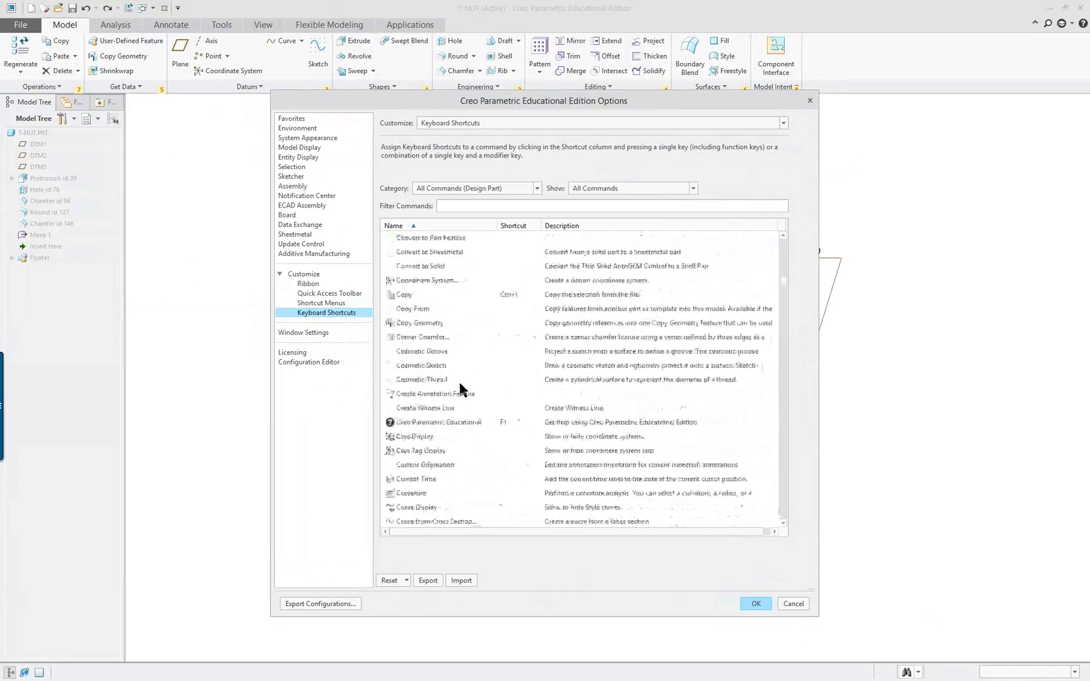
scroll(459, 386, down, 5)
scroll(486, 318, down, 4)
scroll(486, 345, up, 3)
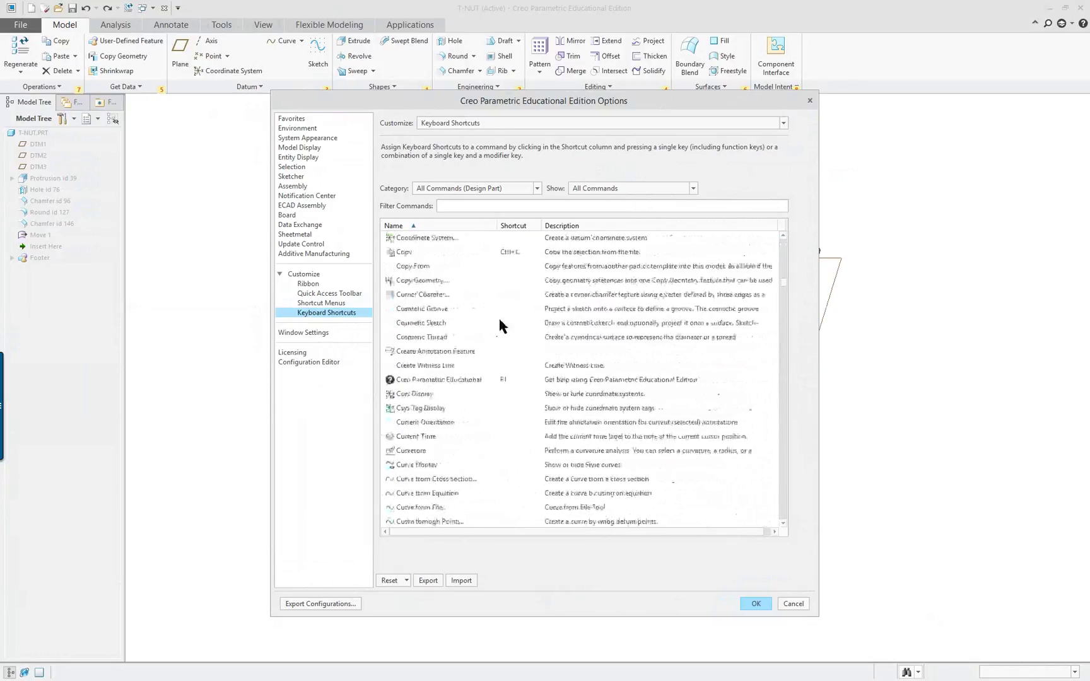
scroll(509, 355, down, 3)
scroll(509, 355, down, 4)
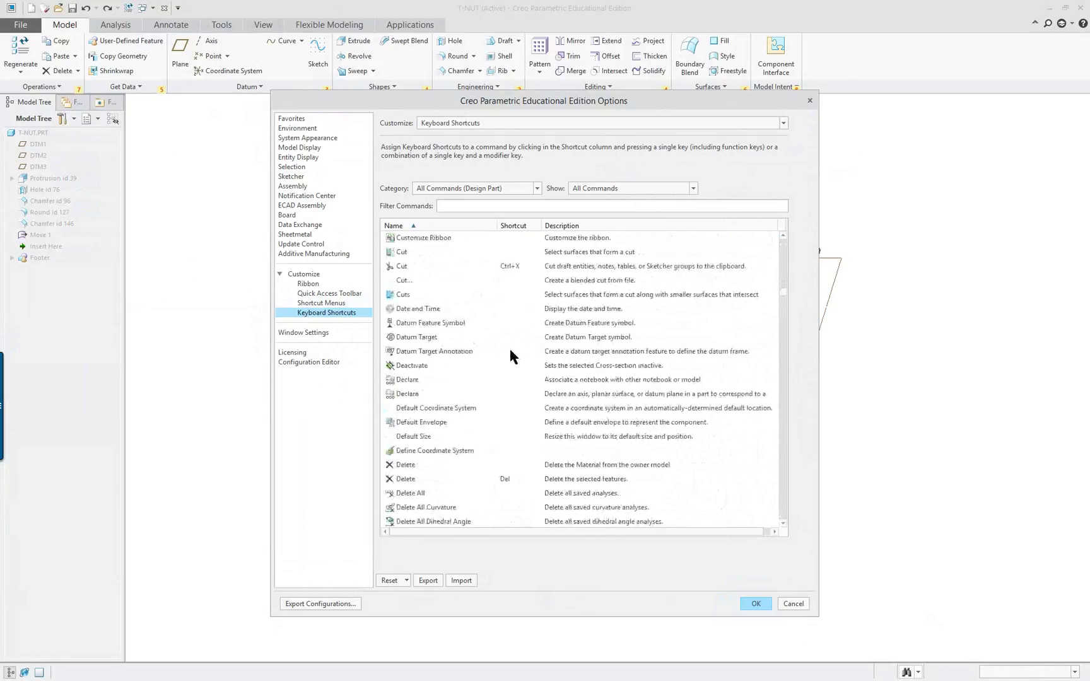
scroll(490, 363, down, 3)
scroll(491, 363, down, 2)
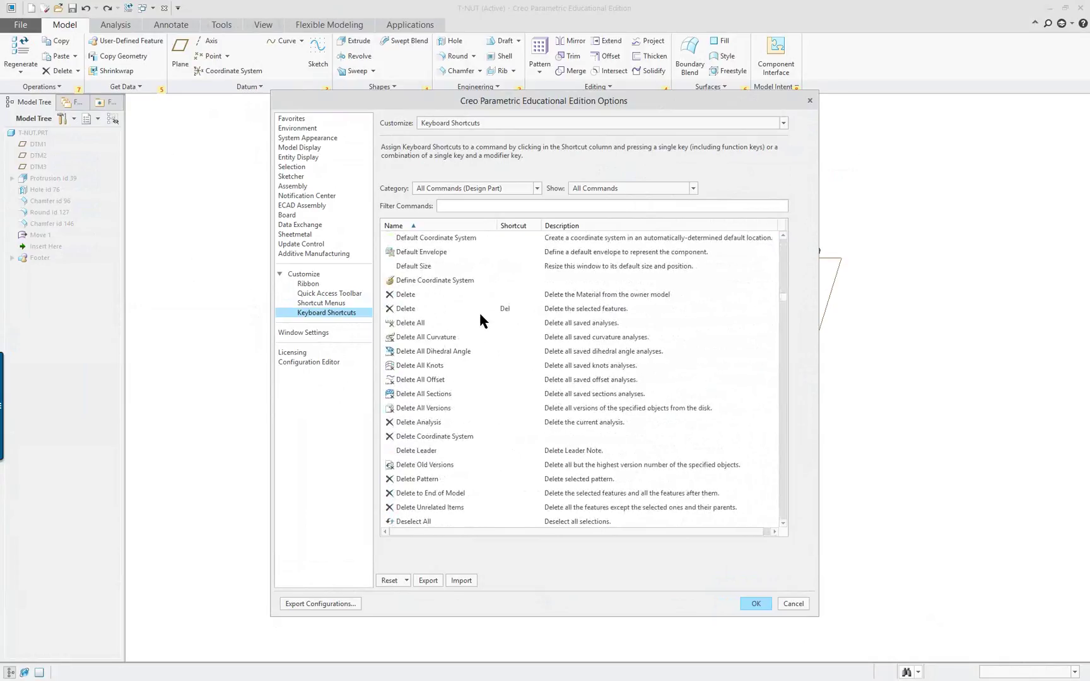
scroll(500, 359, down, 5)
scroll(498, 372, down, 5)
scroll(499, 377, down, 5)
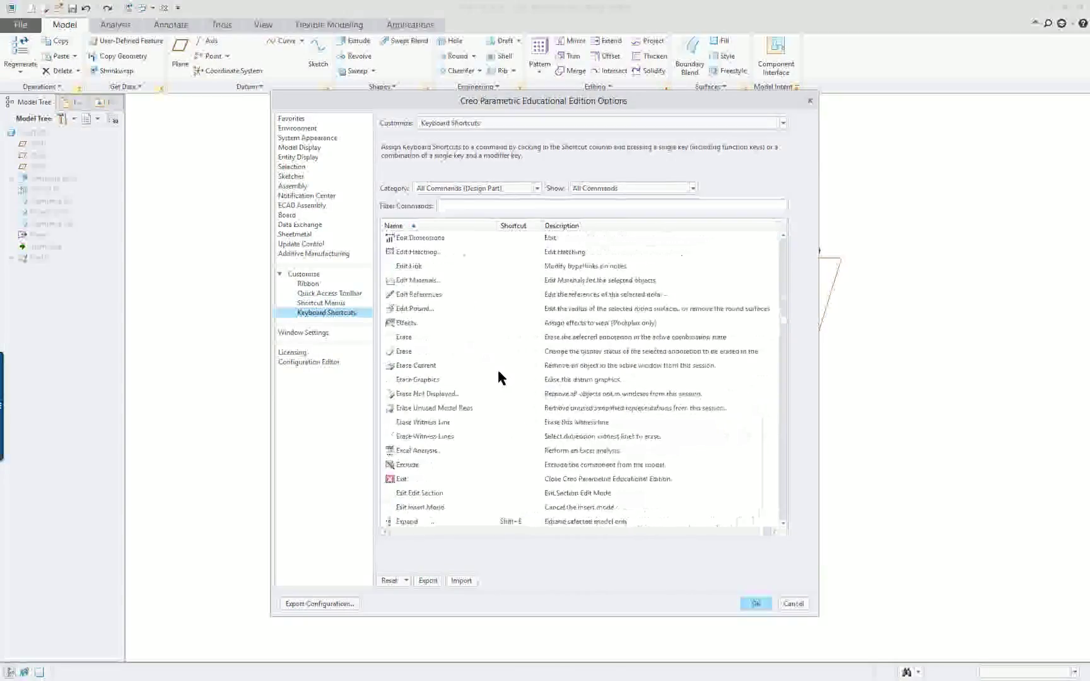
scroll(498, 376, down, 3)
scroll(499, 377, down, 5)
scroll(499, 376, down, 5)
scroll(498, 377, down, 5)
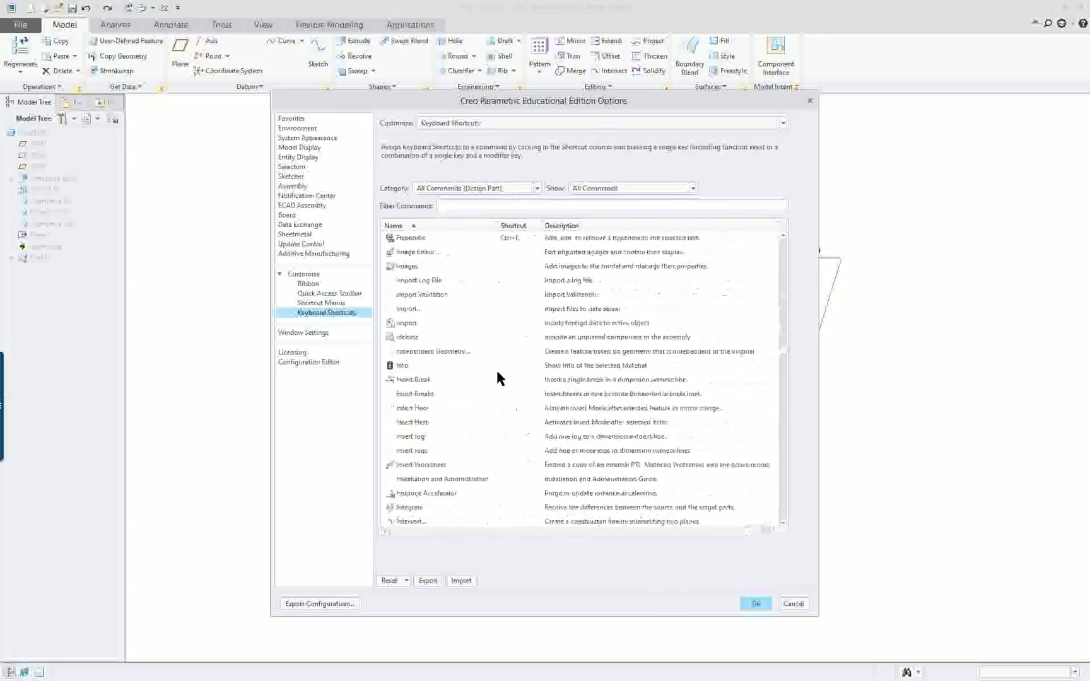
scroll(497, 377, down, 5)
scroll(497, 377, up, 5)
scroll(497, 377, up, 5)
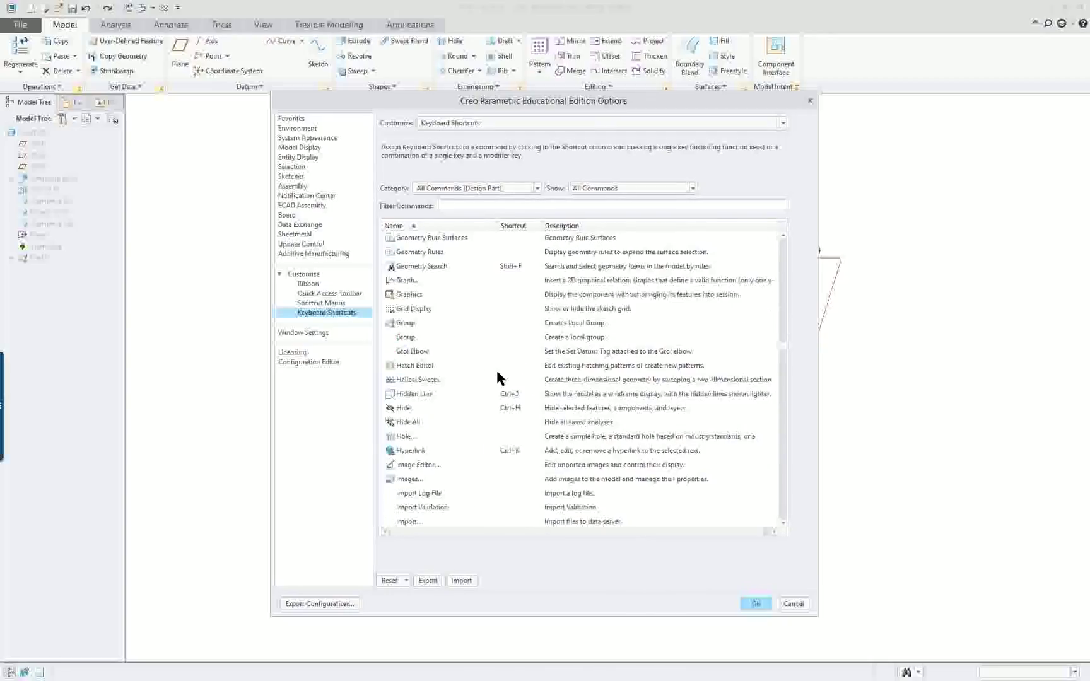
scroll(497, 377, up, 5)
scroll(497, 377, up, 5)
scroll(497, 373, up, 5)
scroll(497, 373, up, 5)
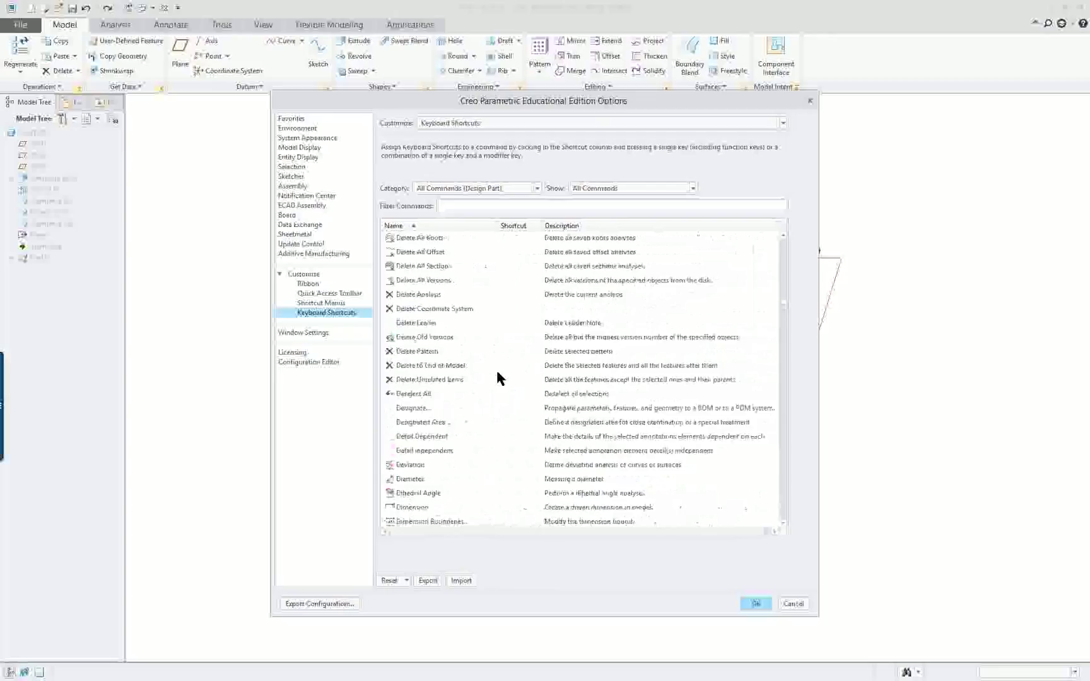
scroll(497, 373, up, 5)
scroll(498, 373, up, 5)
scroll(498, 373, up, 5)
scroll(498, 373, up, 5)
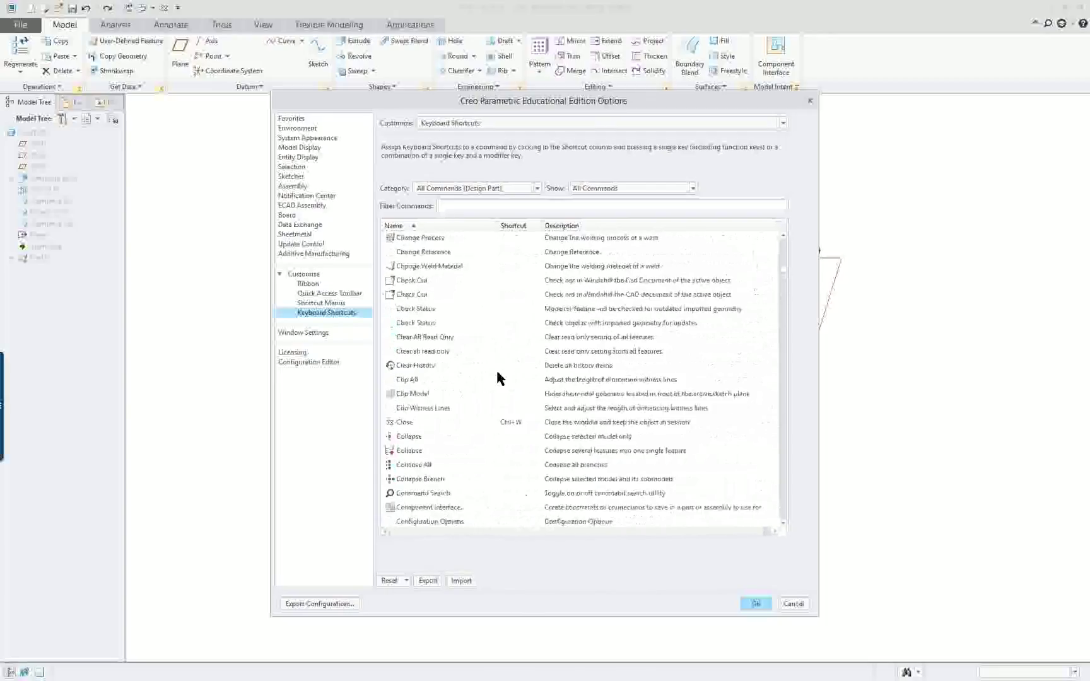
scroll(498, 373, up, 5)
scroll(497, 373, up, 5)
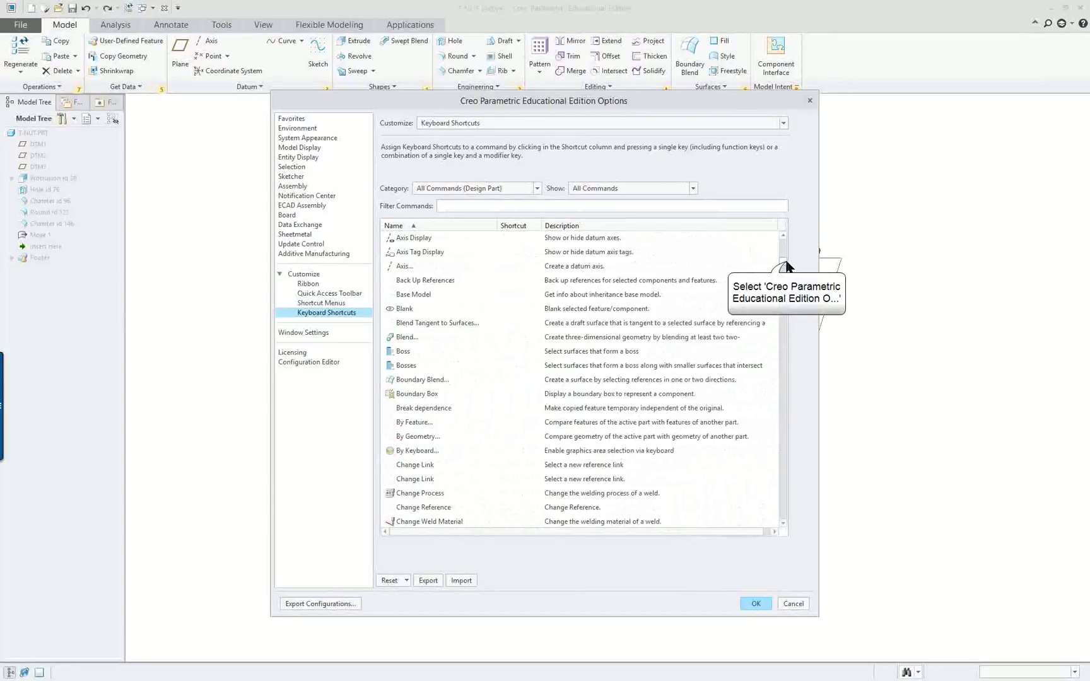
drag(786, 266, 784, 246)
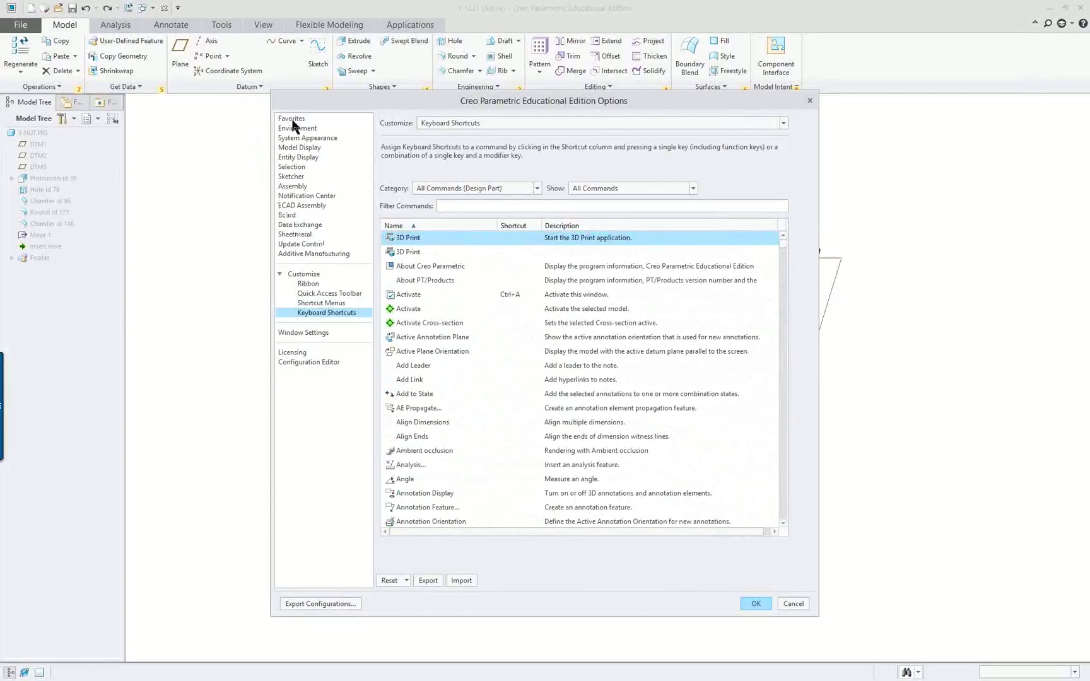
- Place Blend and Rotational Blend directly in the Model tab's Shapes group
click(309, 285)
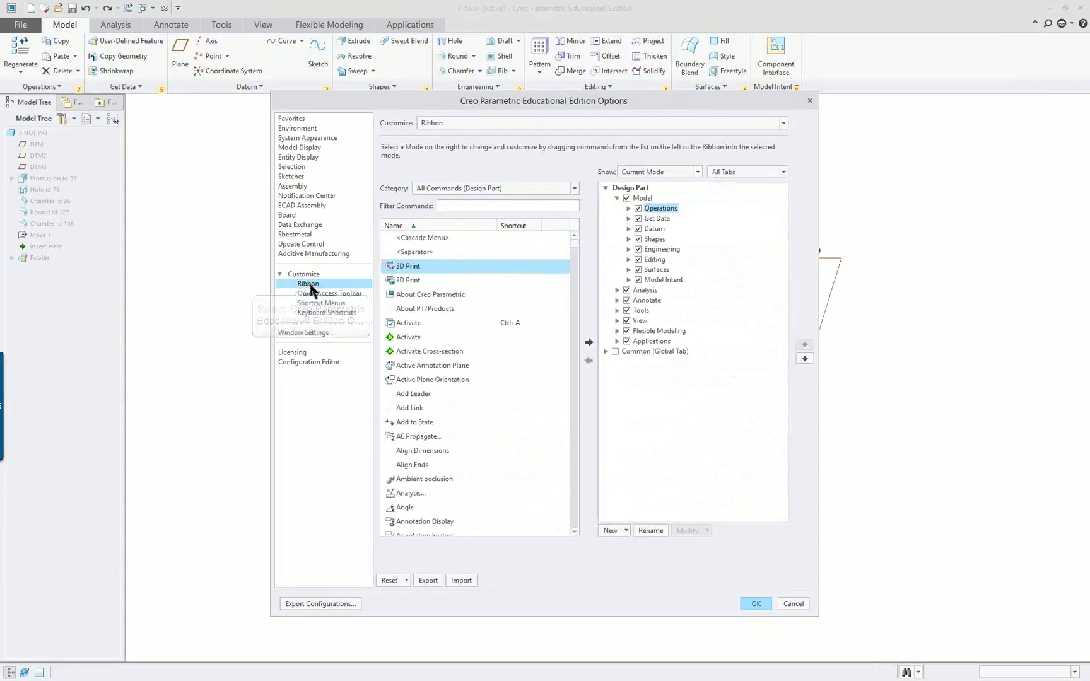
drag(452, 107, 447, 140)
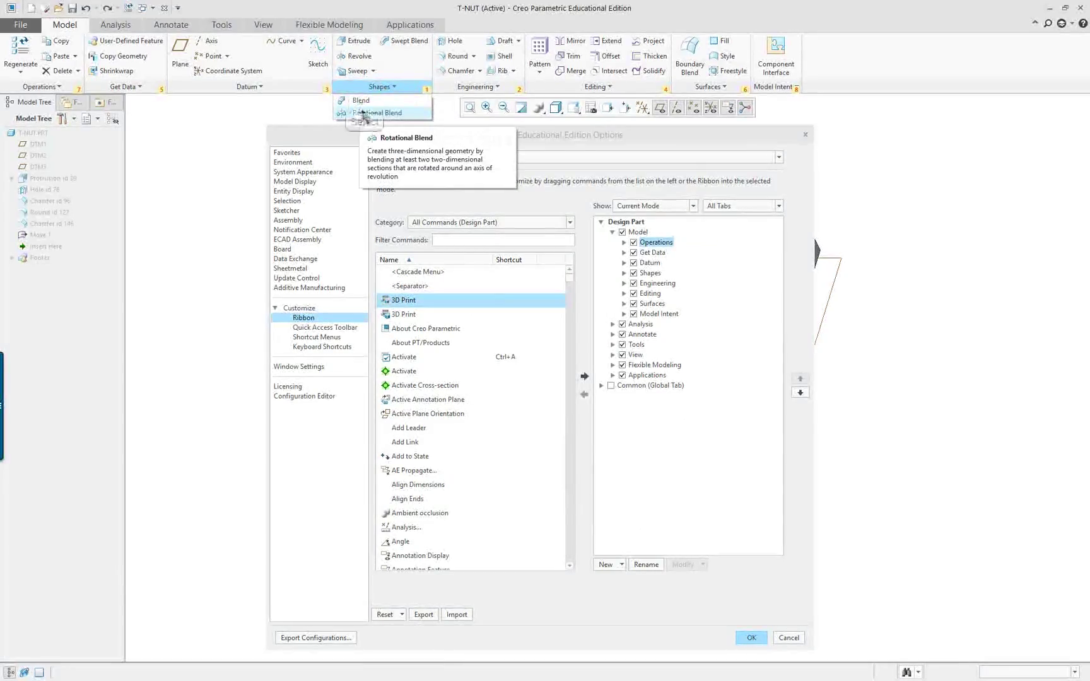
drag(362, 104, 399, 68)
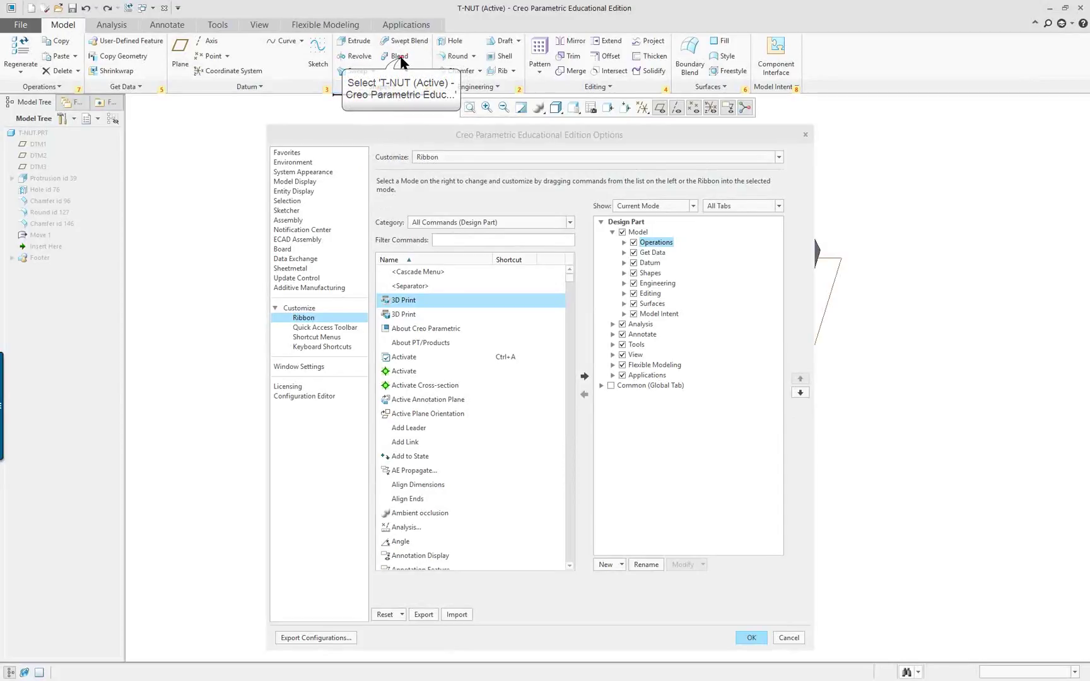
click(393, 88)
drag(389, 103, 400, 56)
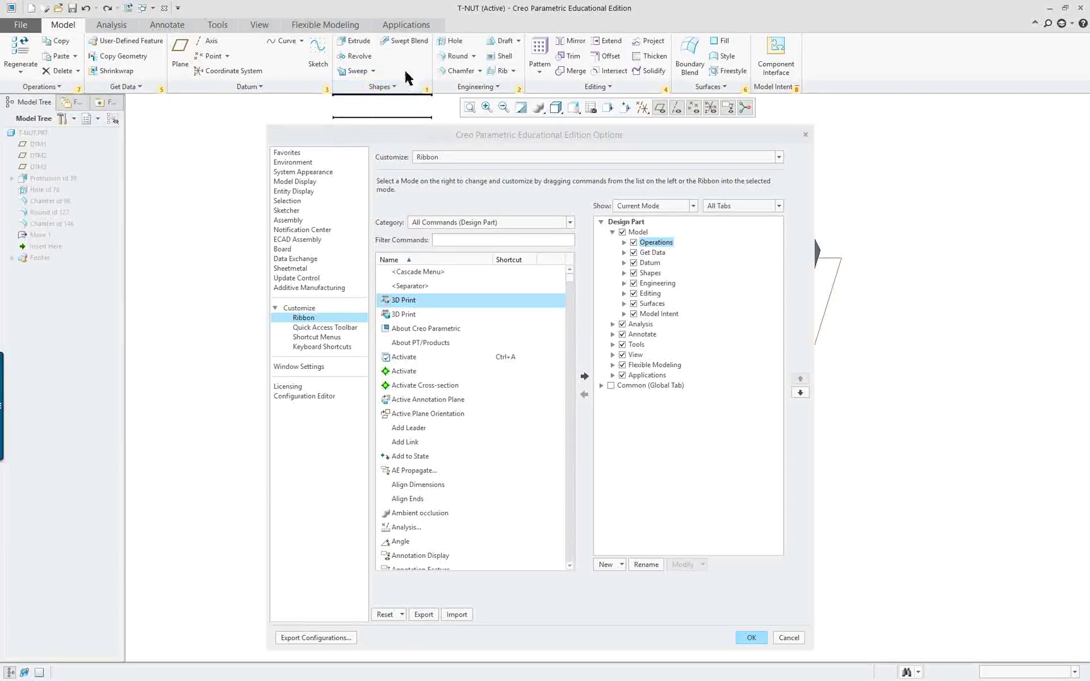
drag(390, 96, 407, 70)
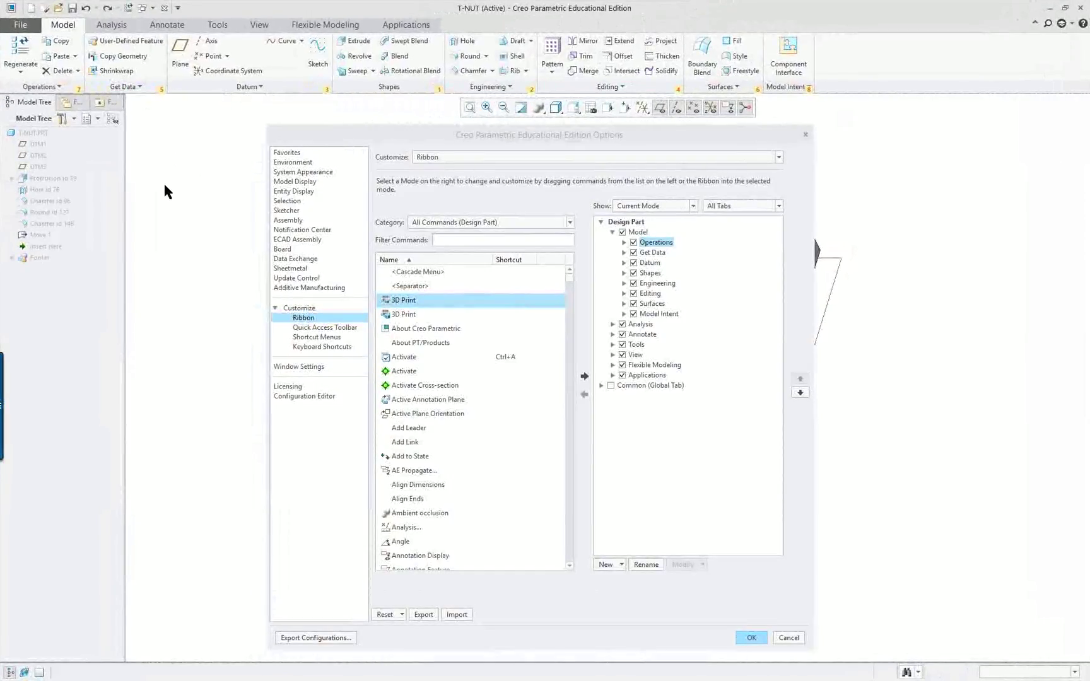
- Review the Datum group overflow list twice without changes
click(255, 87)
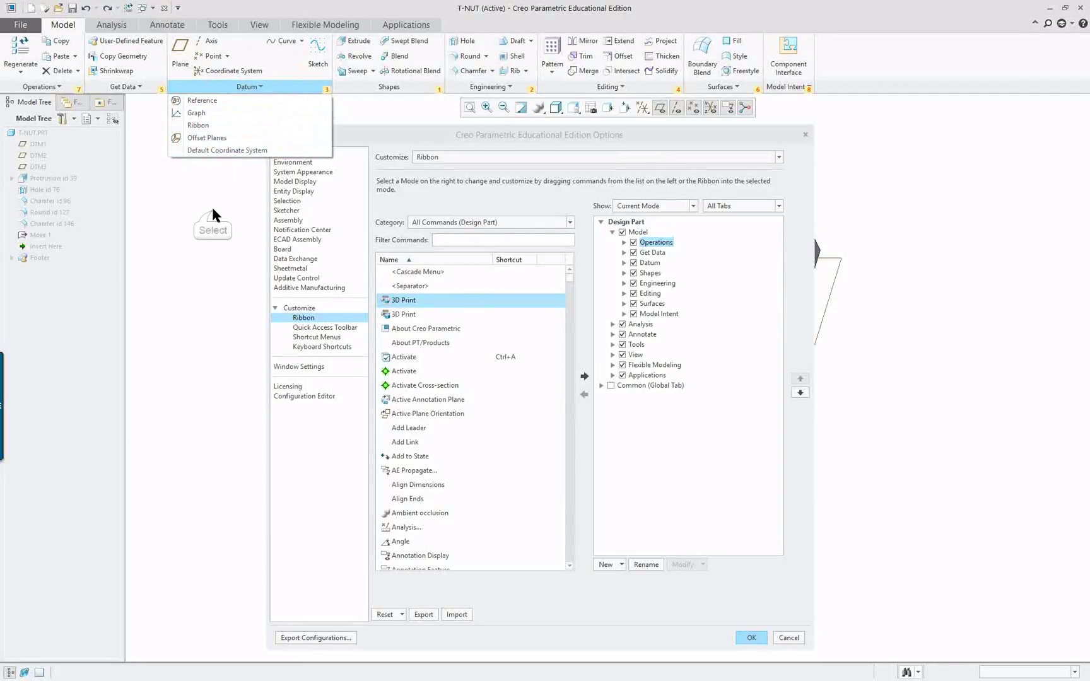
click(213, 210)
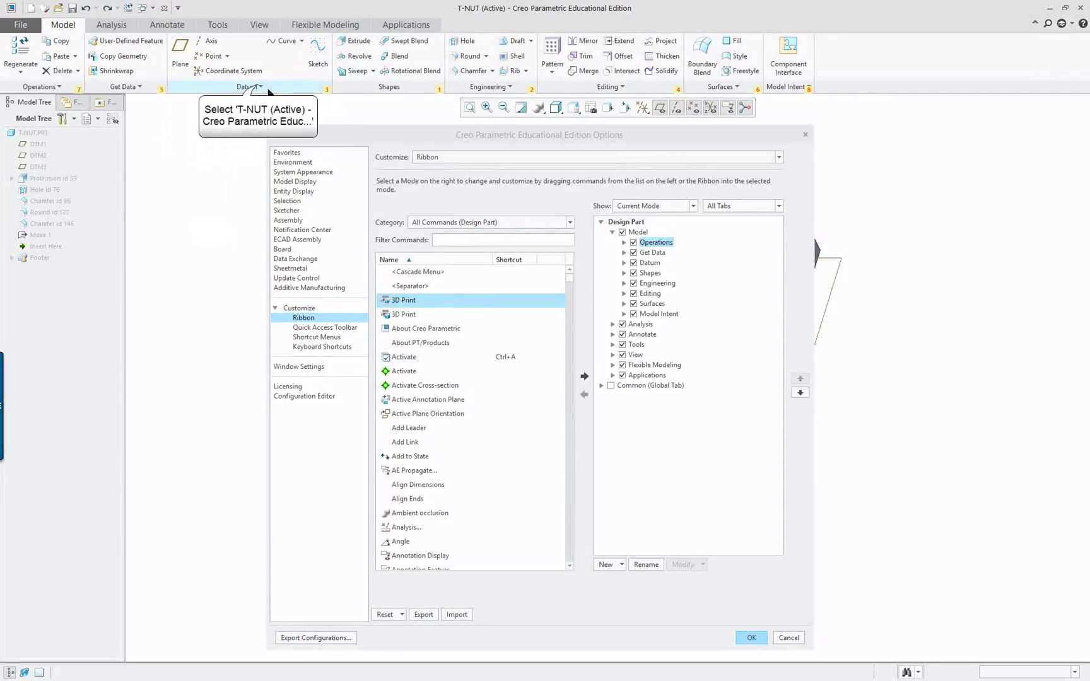
click(248, 86)
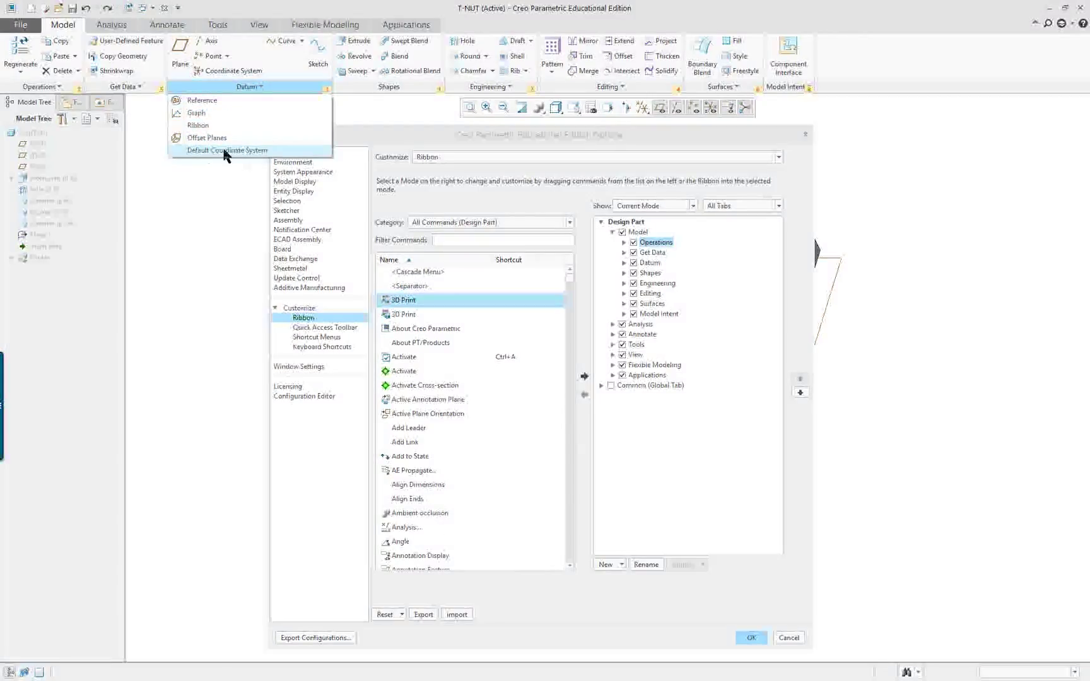
click(219, 201)
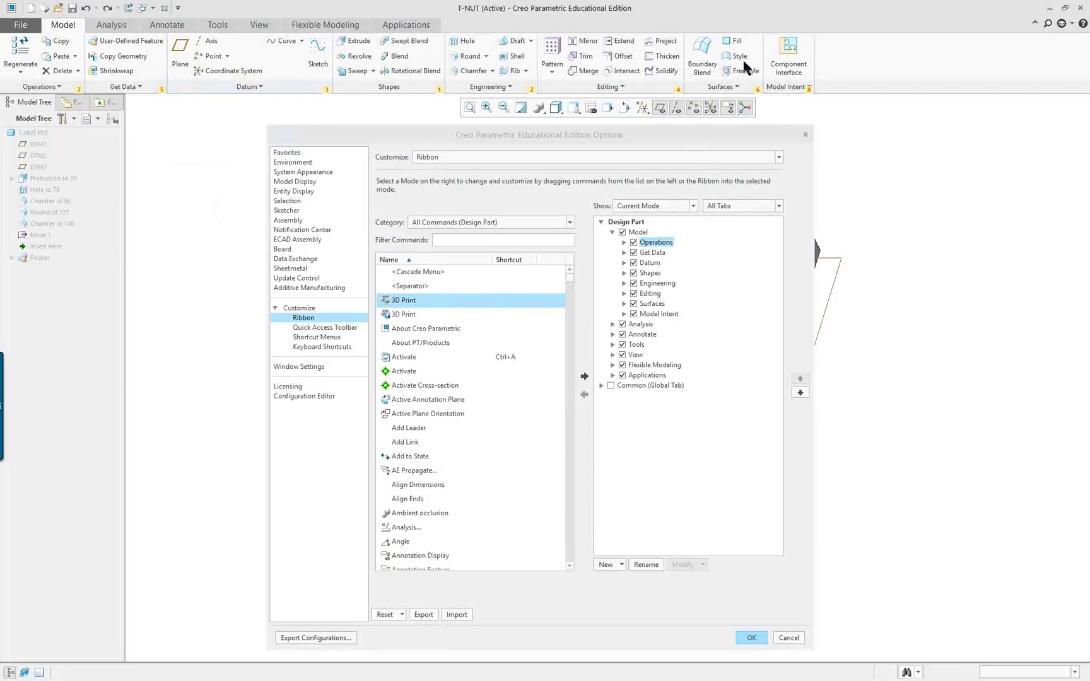
- Move Temporary Shade from the Model Display overflow into the View tab's Model Display group
click(224, 29)
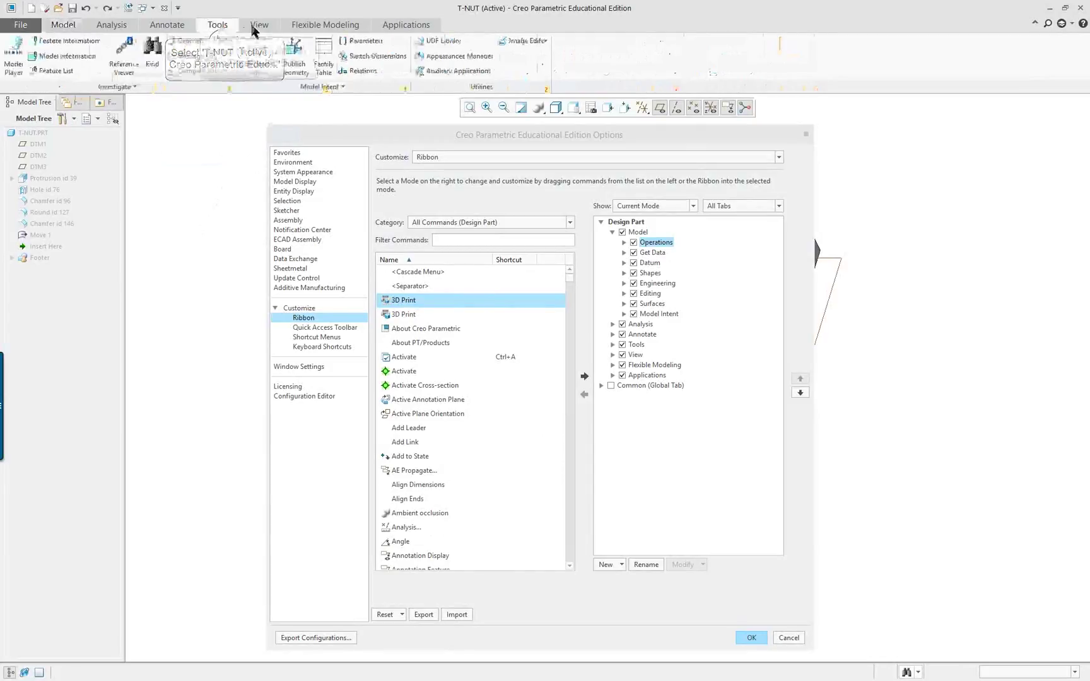
scroll(225, 30, down, 1)
scroll(225, 31, up, 2)
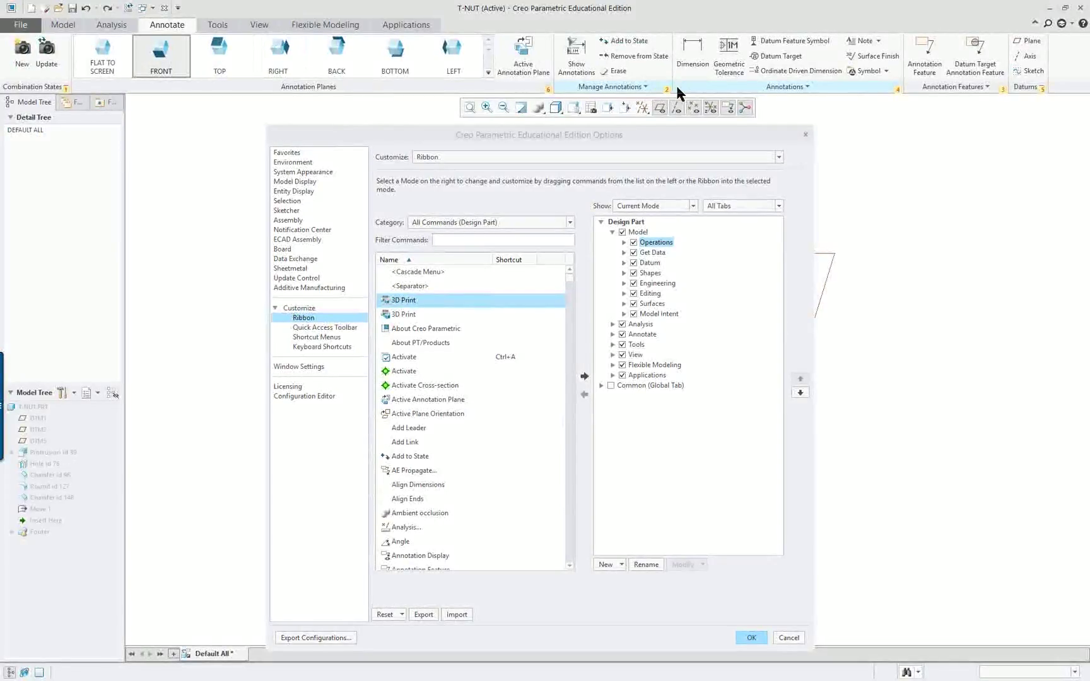
click(260, 26)
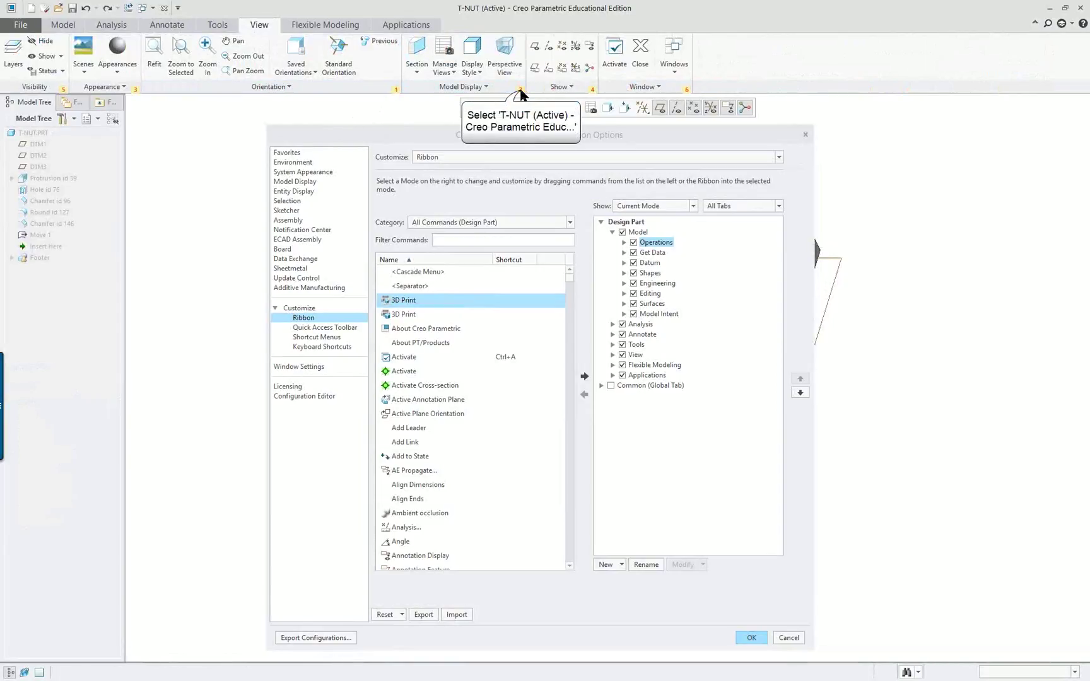
click(463, 86)
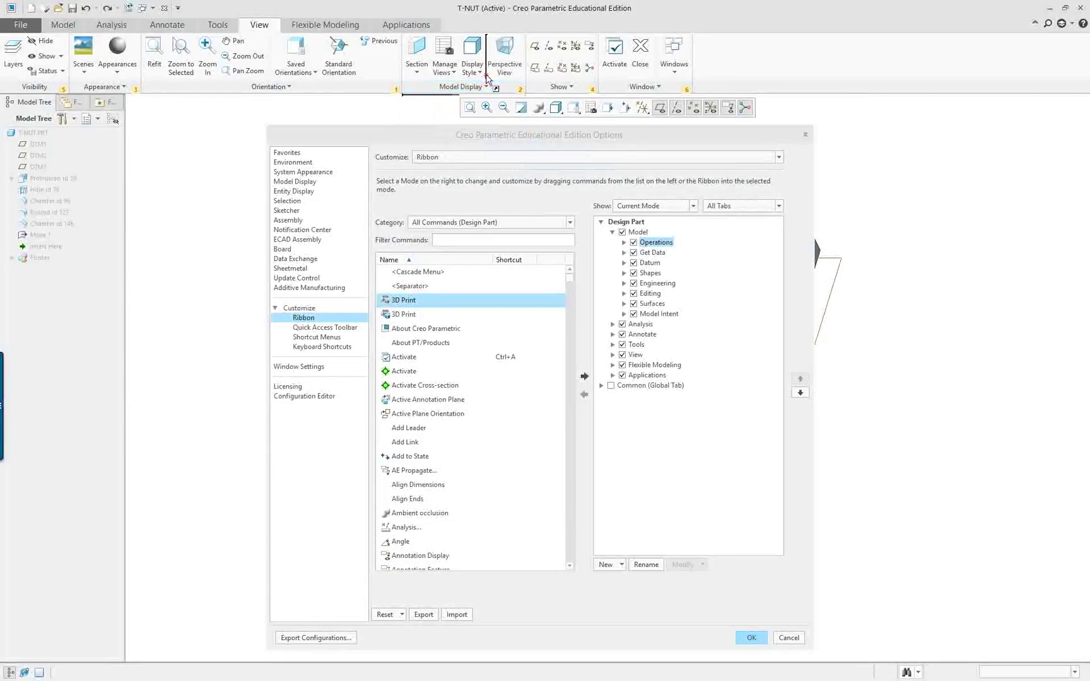
drag(465, 126, 486, 76)
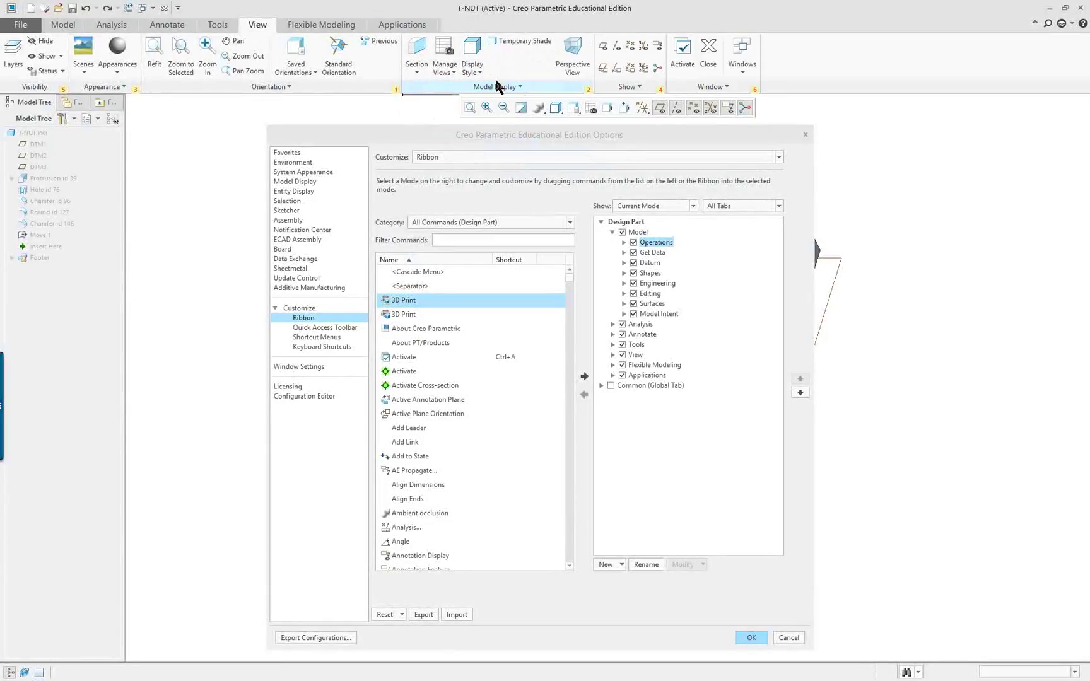
- Make Display Style a small labelled button, leaving Section unchanged
right_click(475, 50)
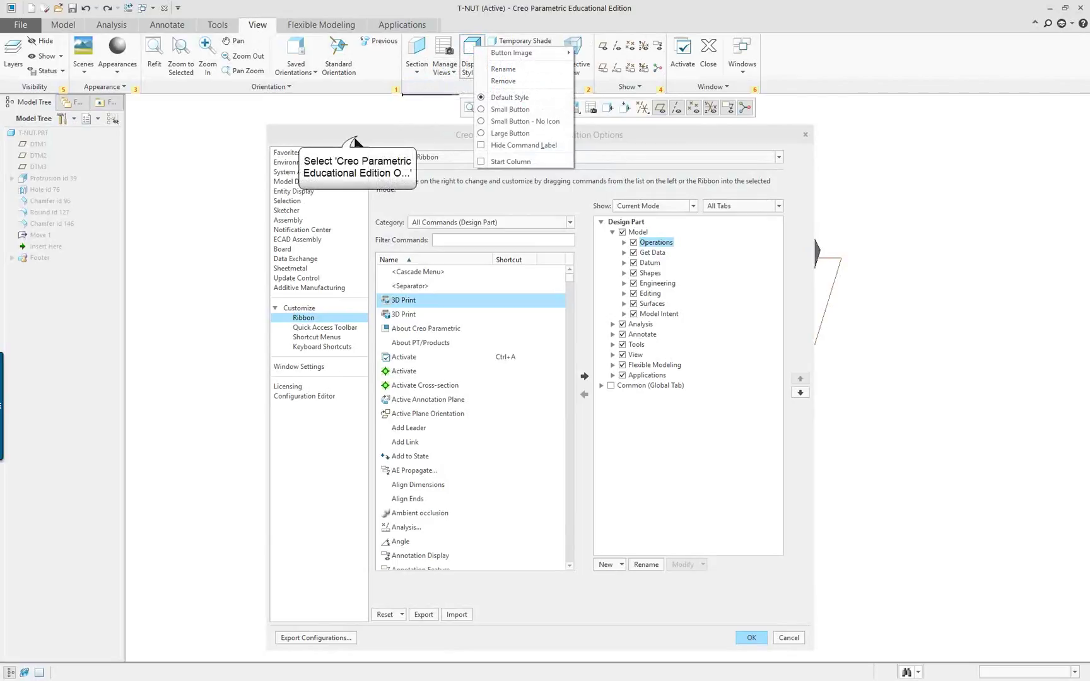
click(360, 142)
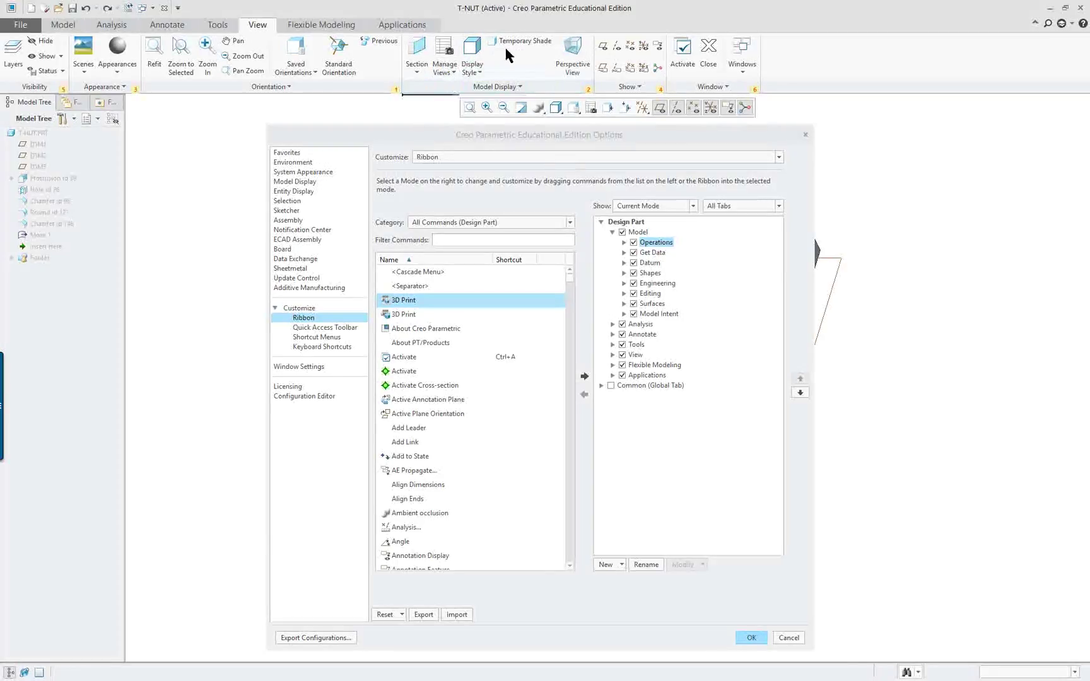
right_click(472, 49)
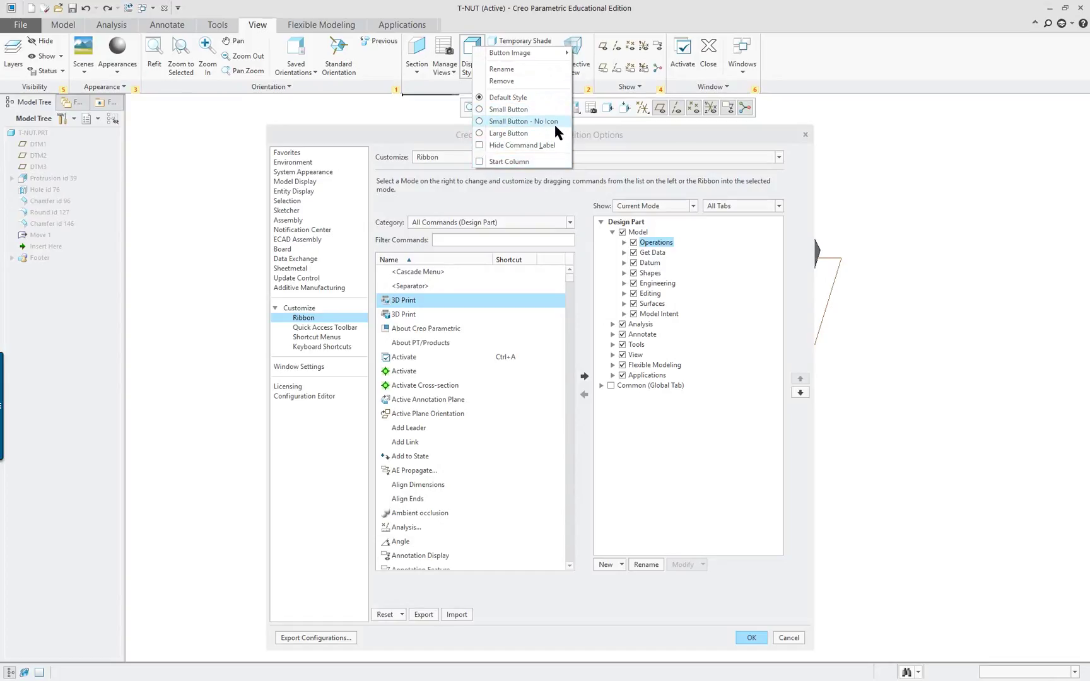
click(476, 110)
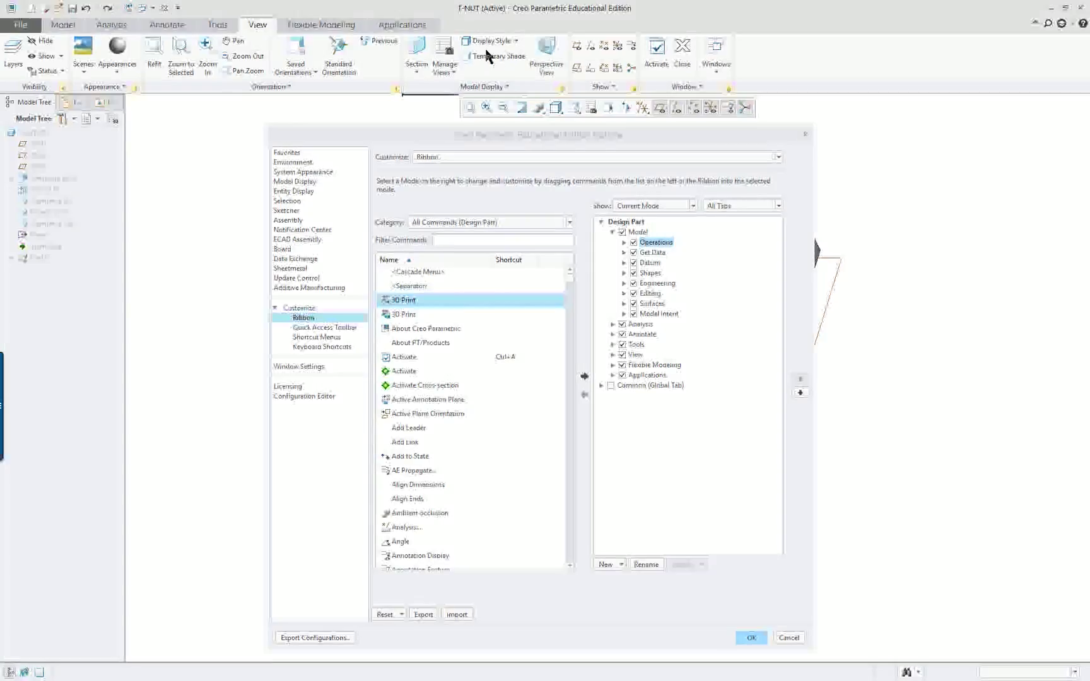
right_click(429, 69)
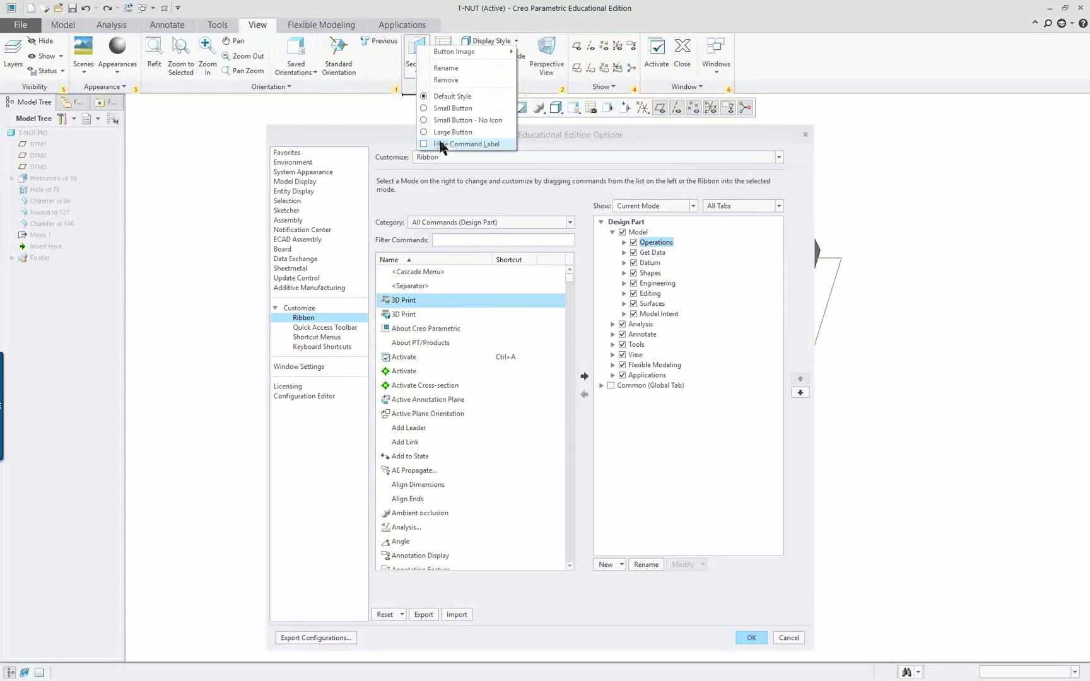
click(440, 132)
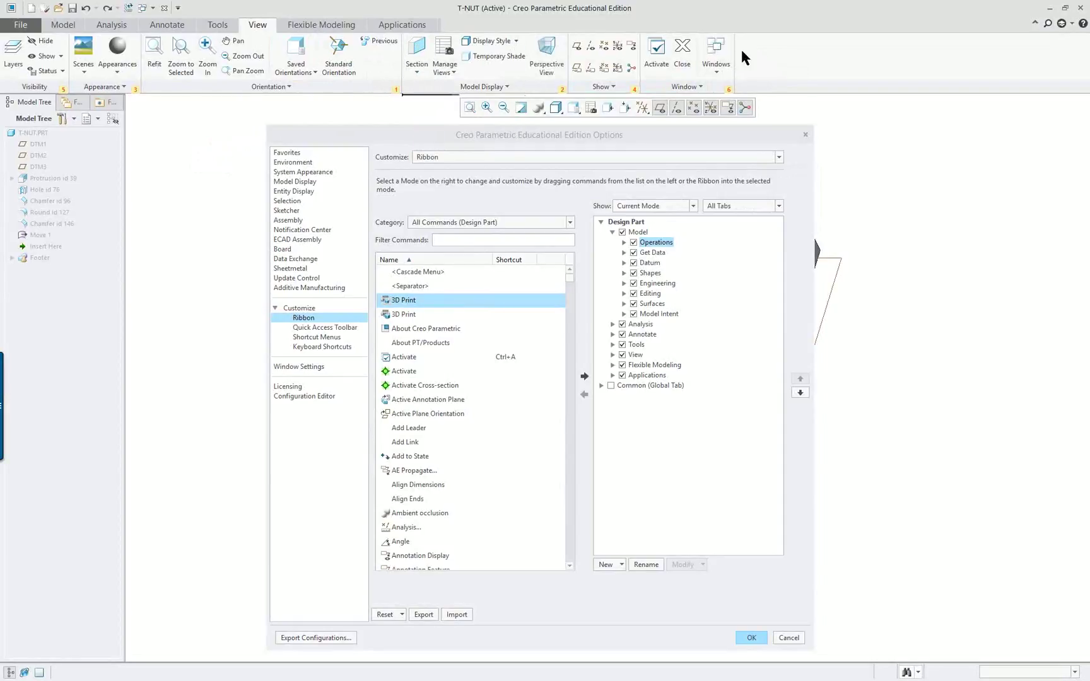
- Review the View tab's Orientation, Model Display and Show overflow lists
right_click(413, 66)
click(269, 87)
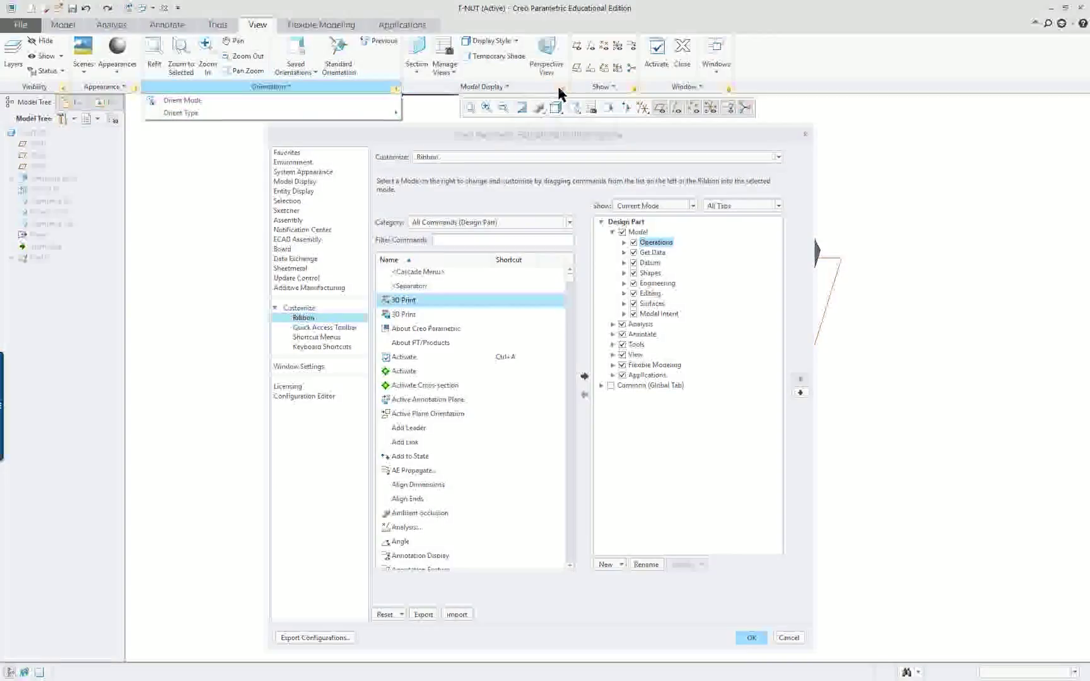
click(560, 94)
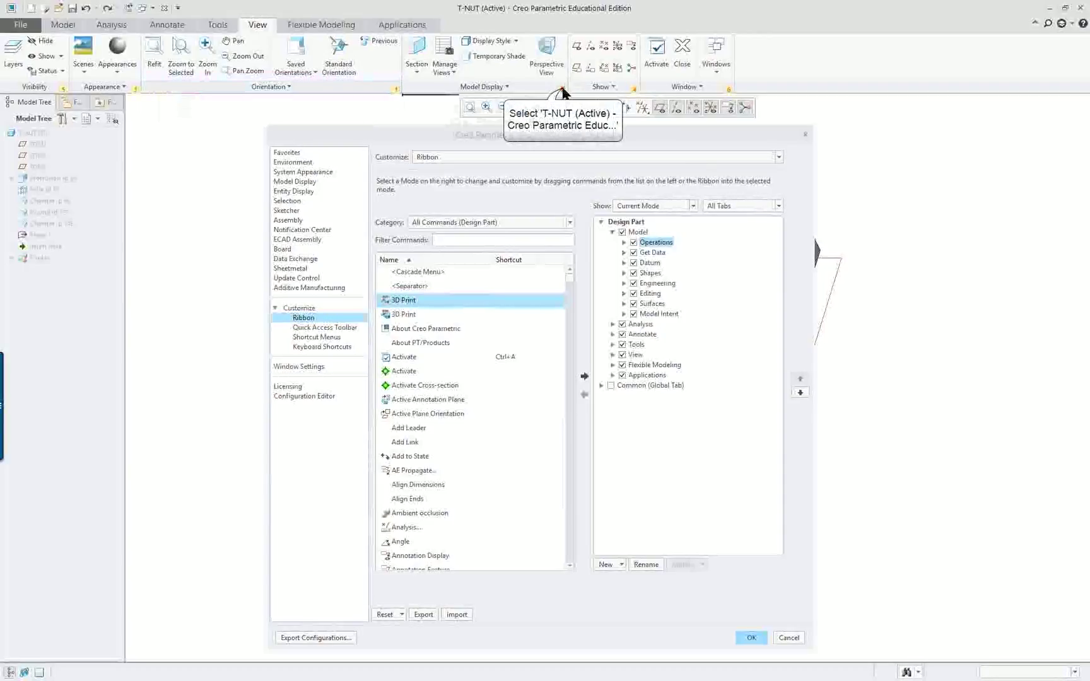
click(481, 87)
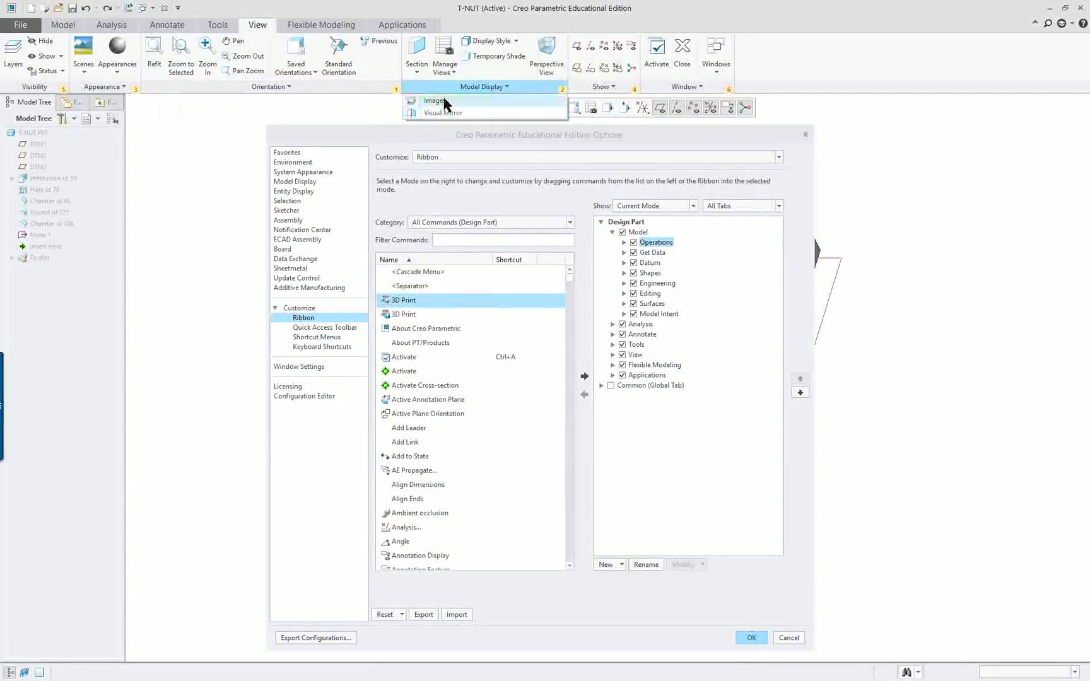
click(612, 89)
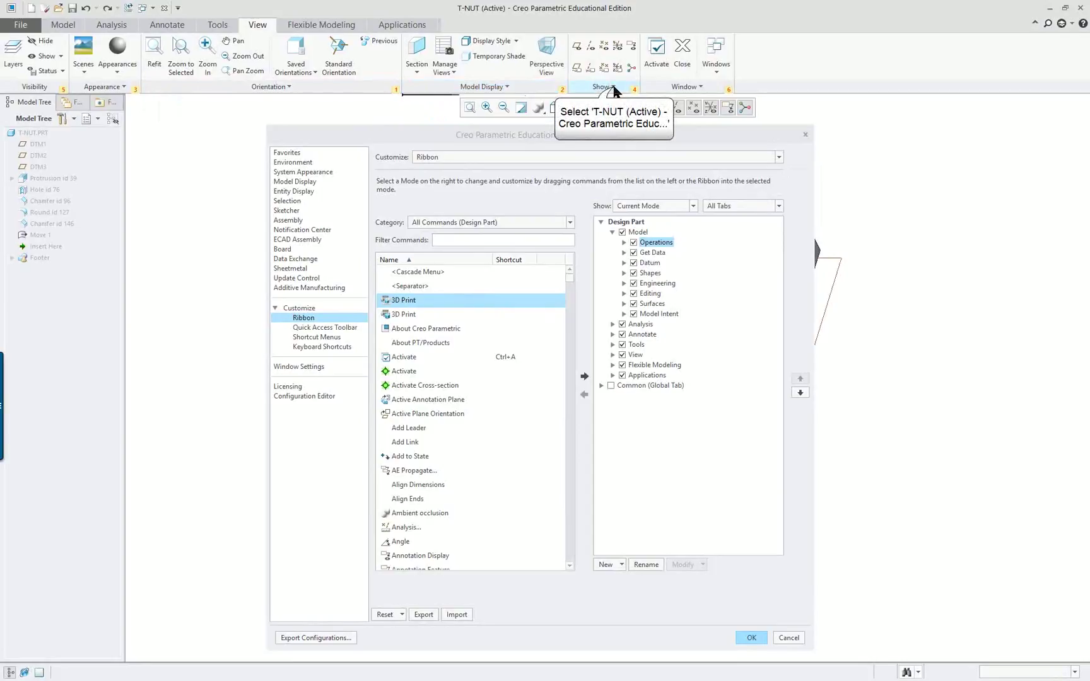
click(614, 89)
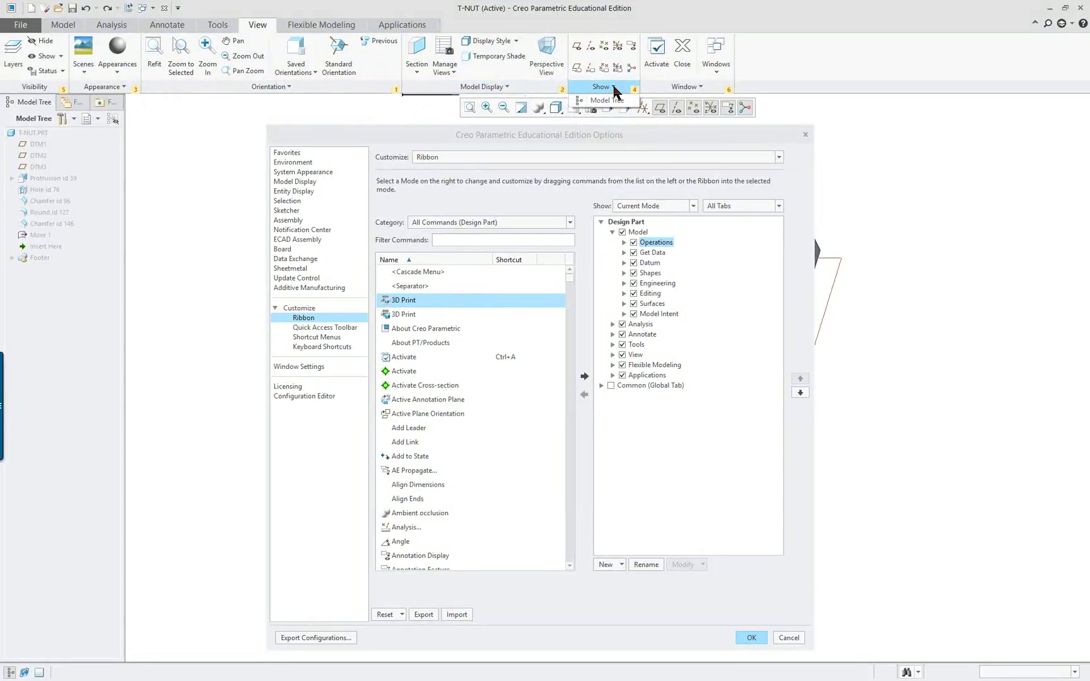
click(226, 117)
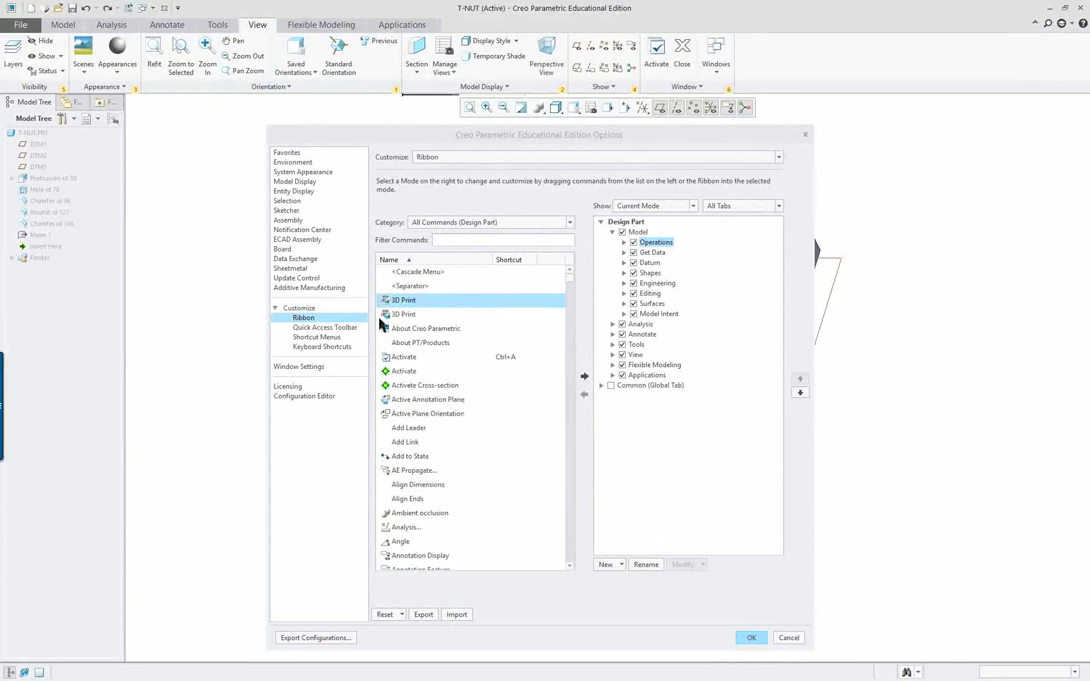
- Scroll the command list to the B commands and return the ribbon to the Model tab
scroll(417, 340, down, 5)
scroll(417, 341, down, 5)
scroll(418, 341, down, 5)
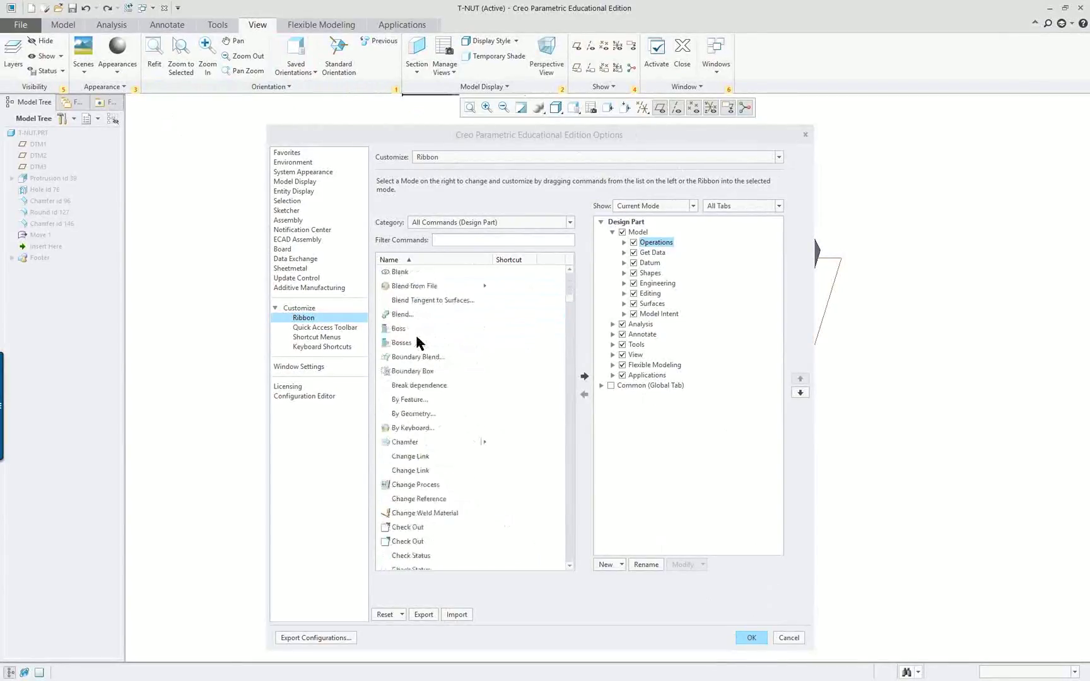
click(222, 86)
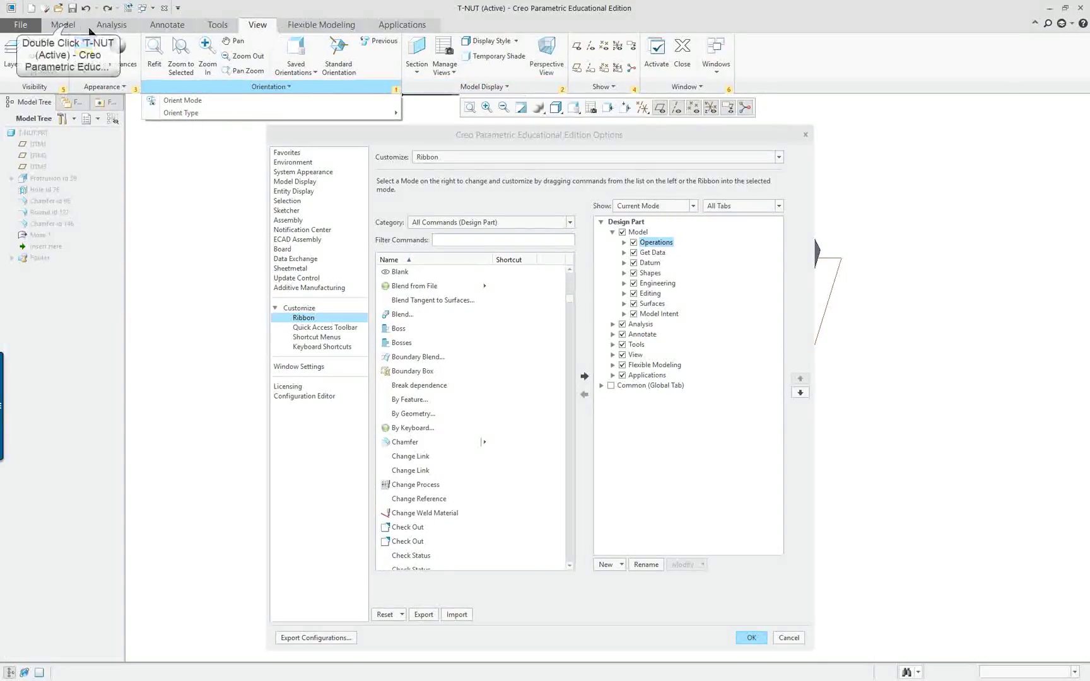
click(63, 26)
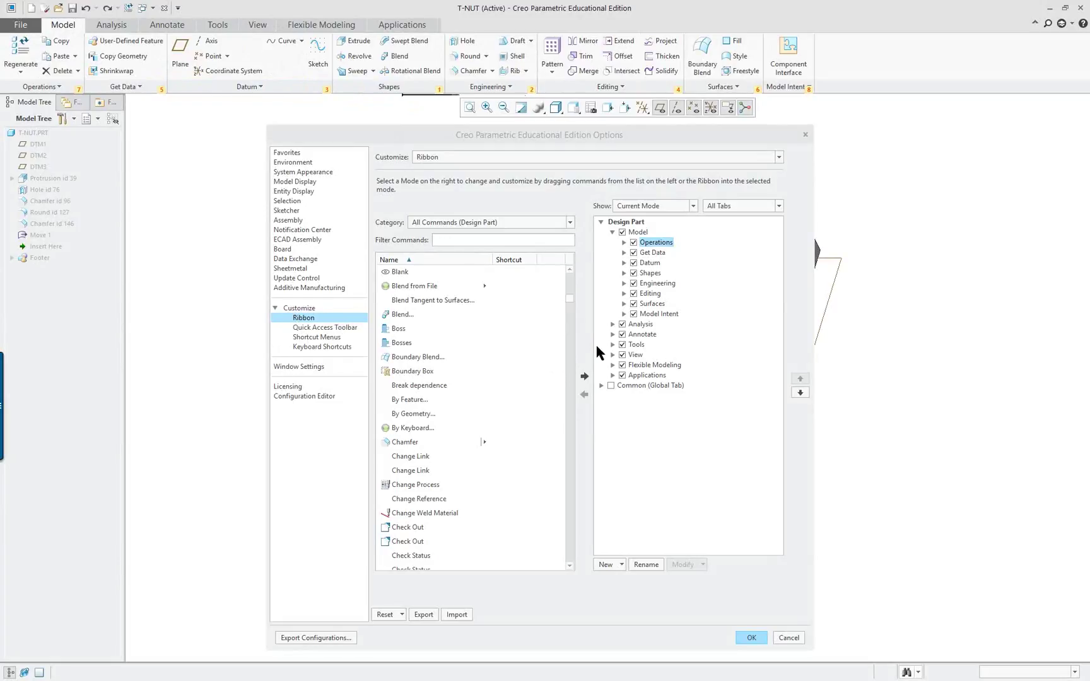
- Expand the Operations, Get Data, Datum, Tools, View and Show nodes in the ribbon tree
click(623, 242)
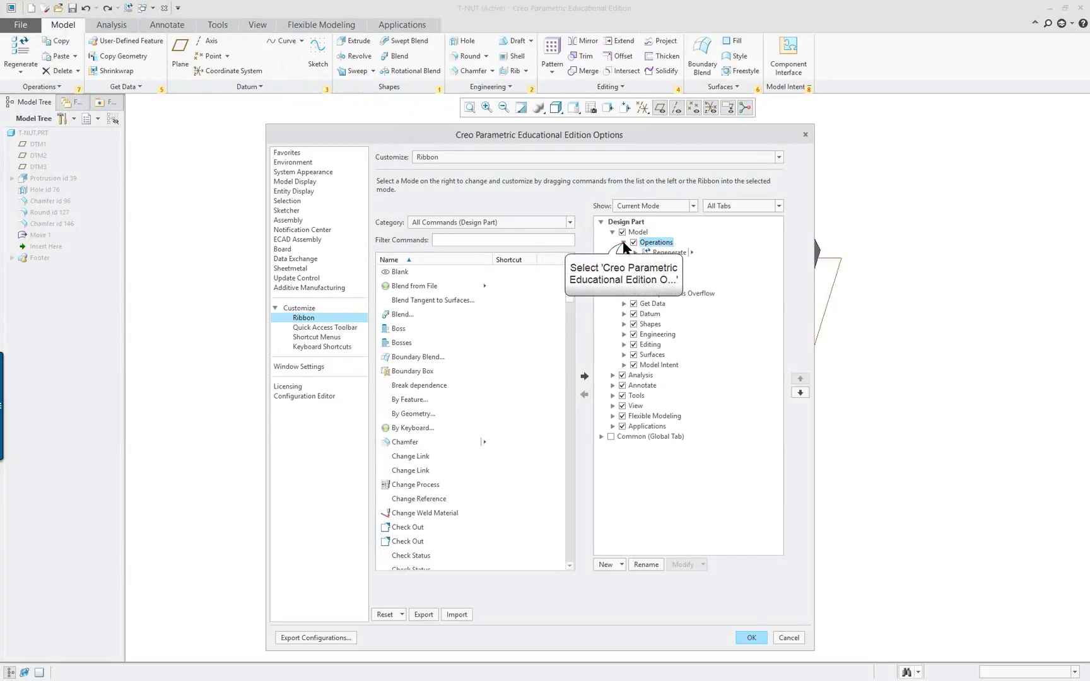
click(624, 305)
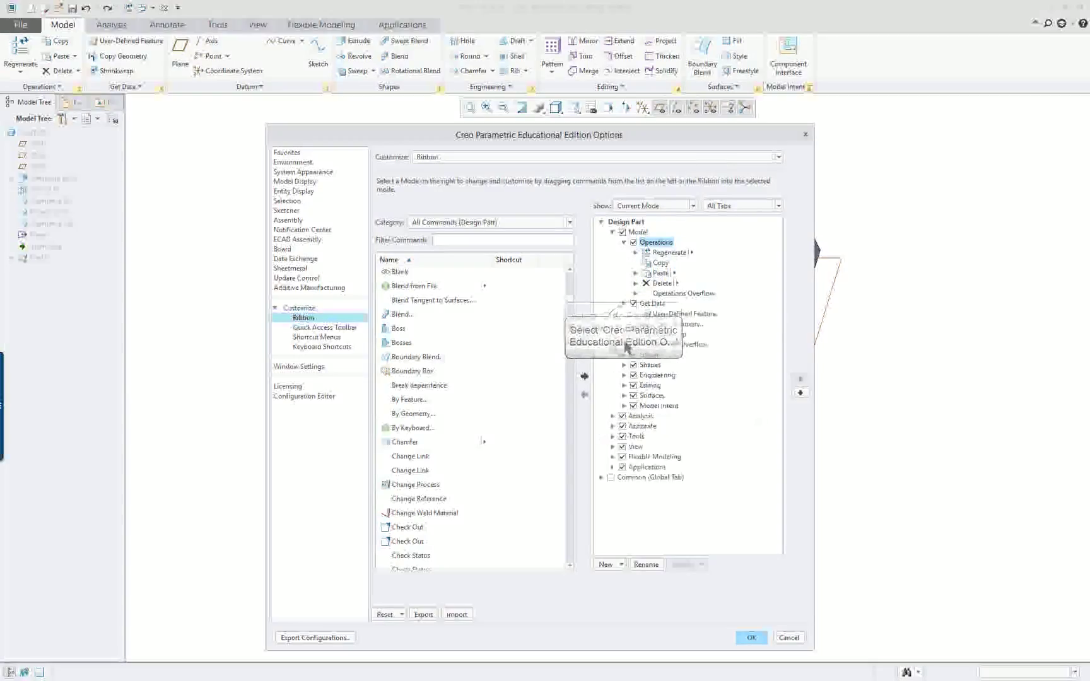
click(624, 355)
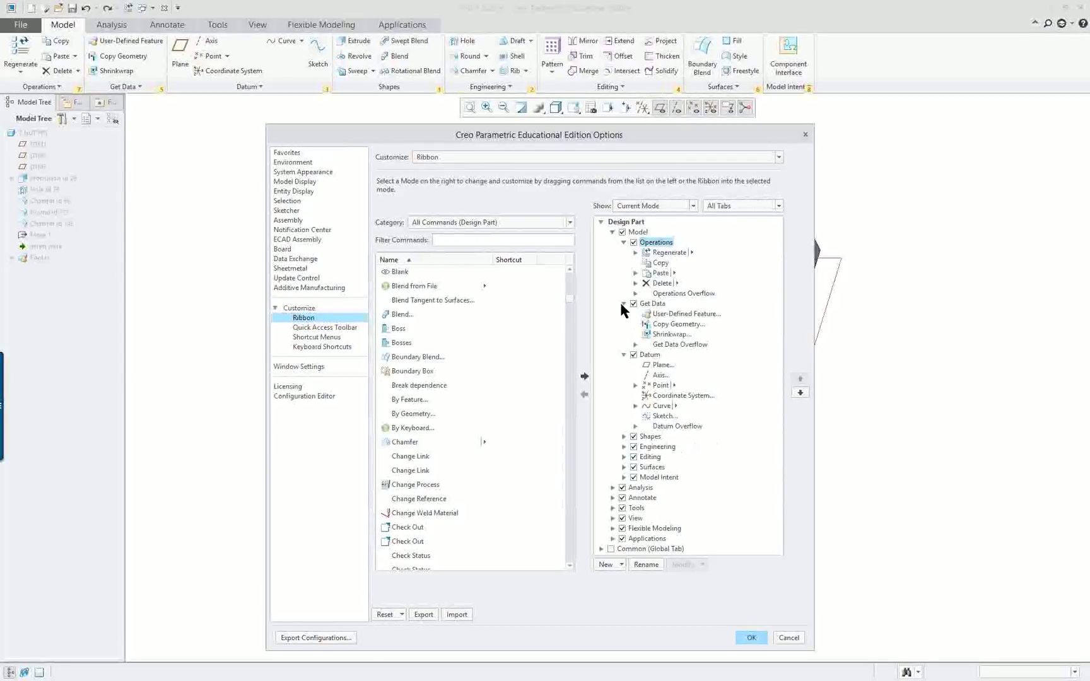
click(612, 508)
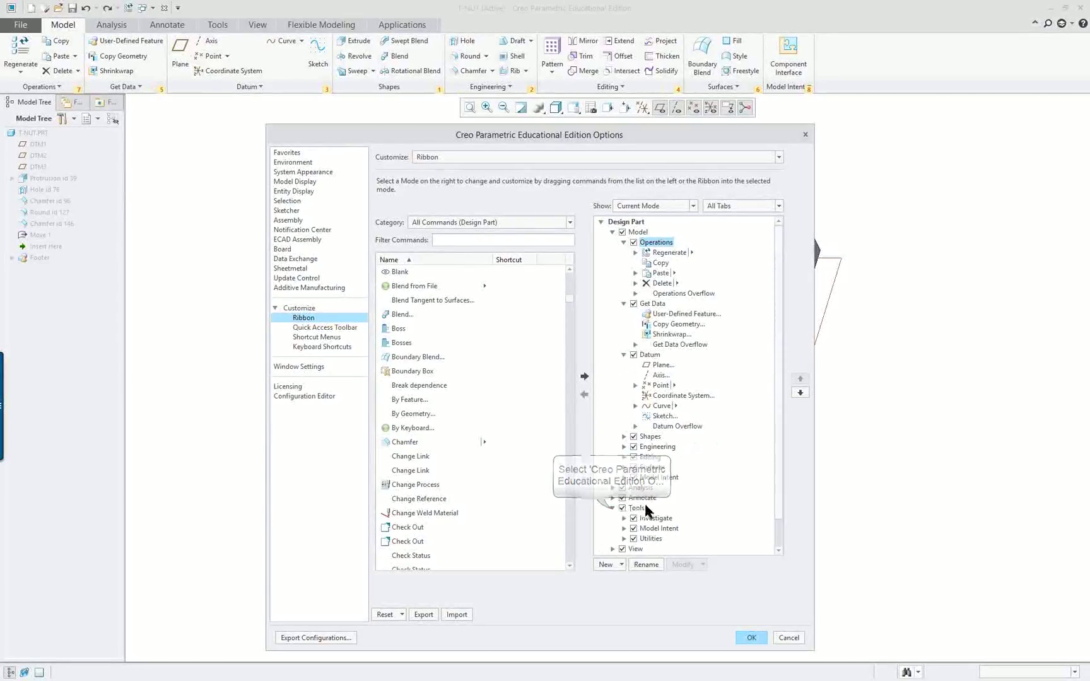
scroll(631, 511, down, 1)
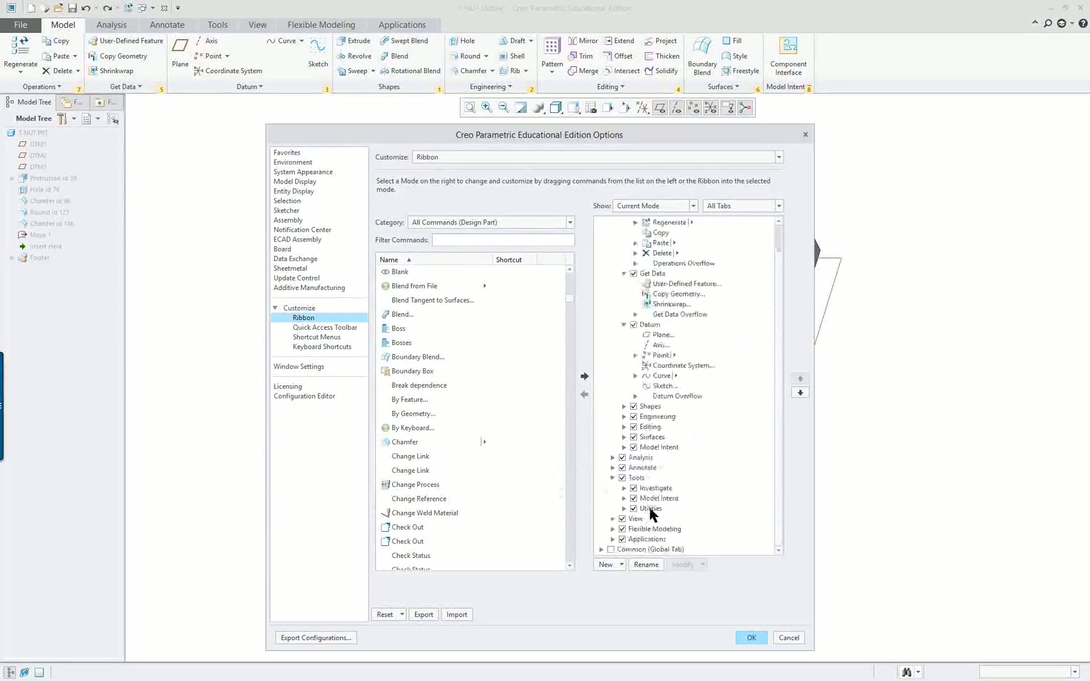
click(613, 518)
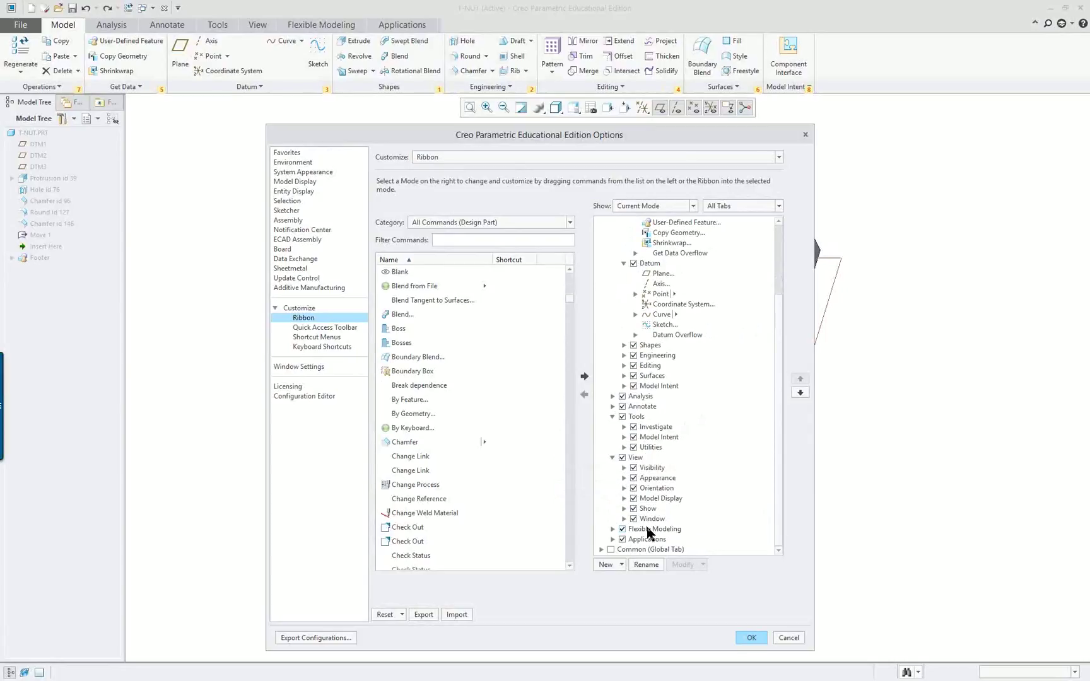
double_click(648, 508)
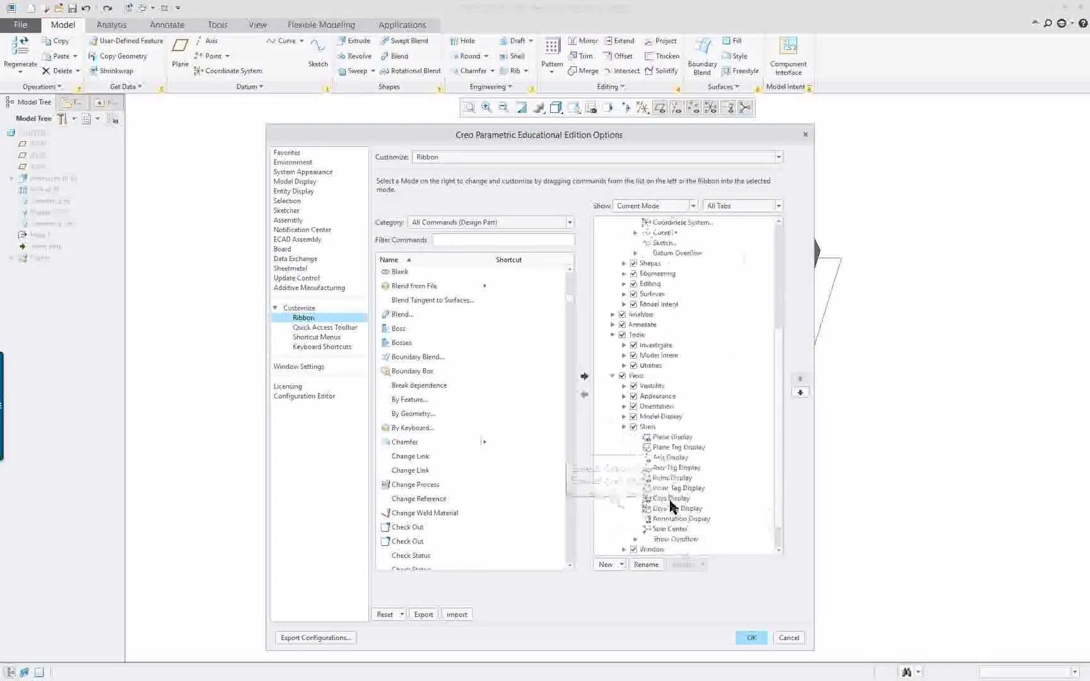
scroll(672, 505, down, 1)
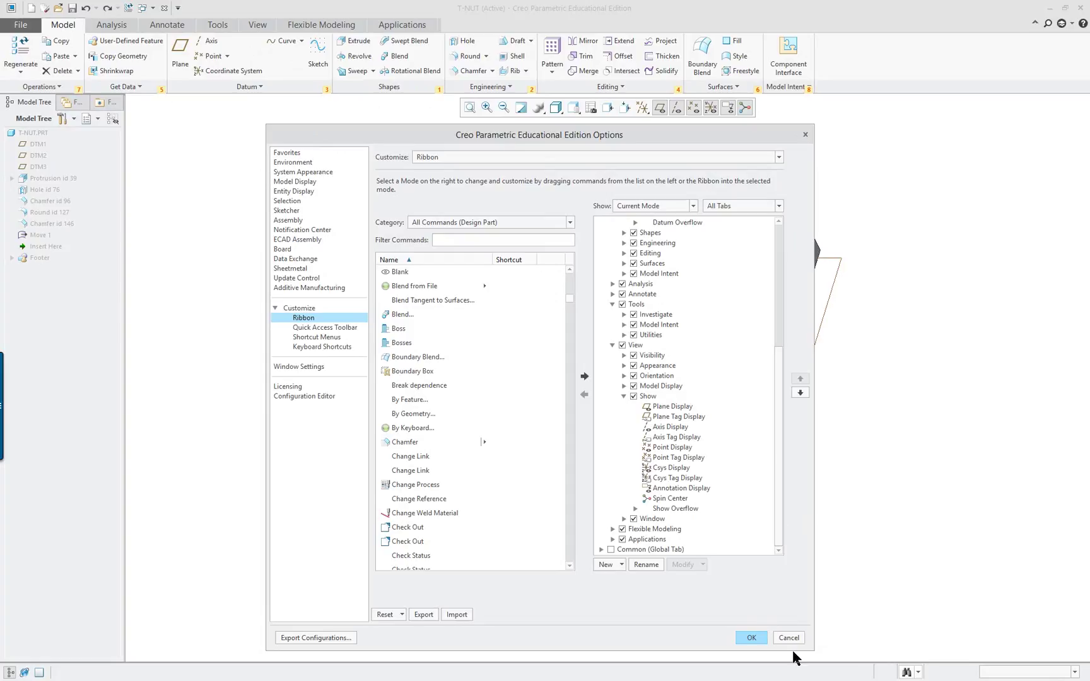
- Reset all Ribbon and Quick Access Toolbar customizations and close Options with OK
click(390, 617)
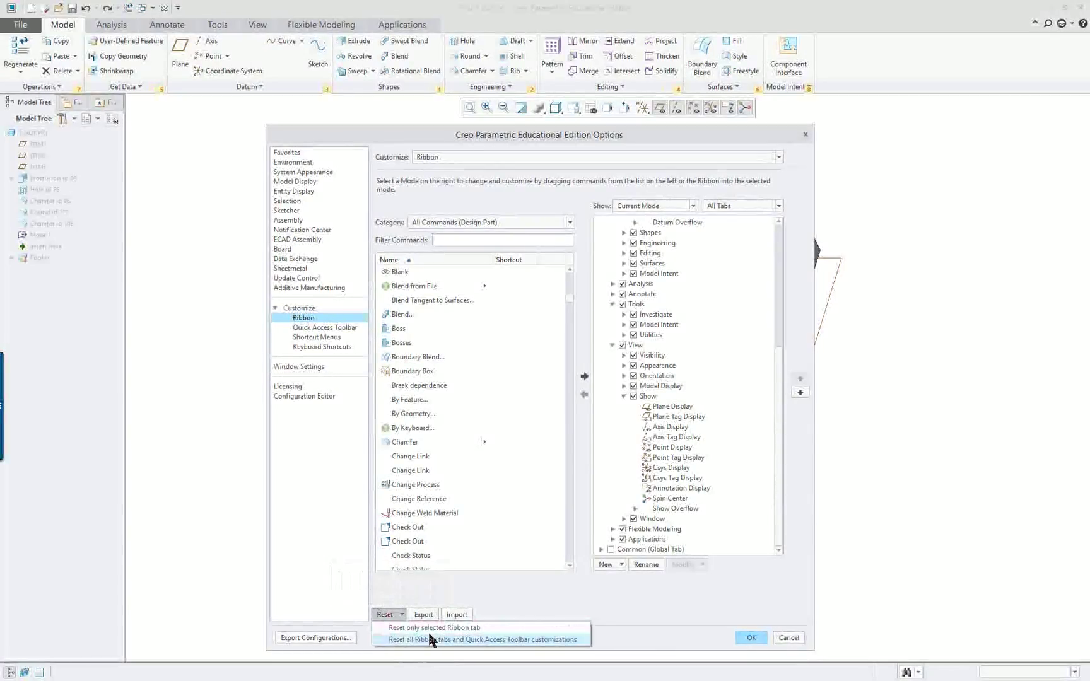
click(483, 640)
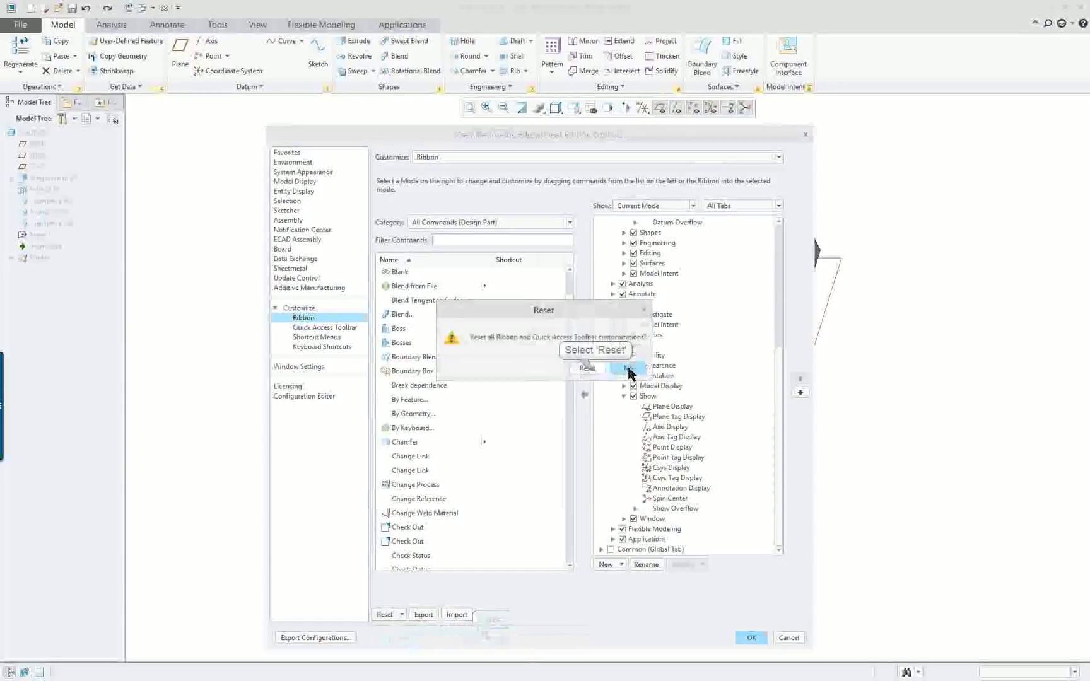
click(591, 369)
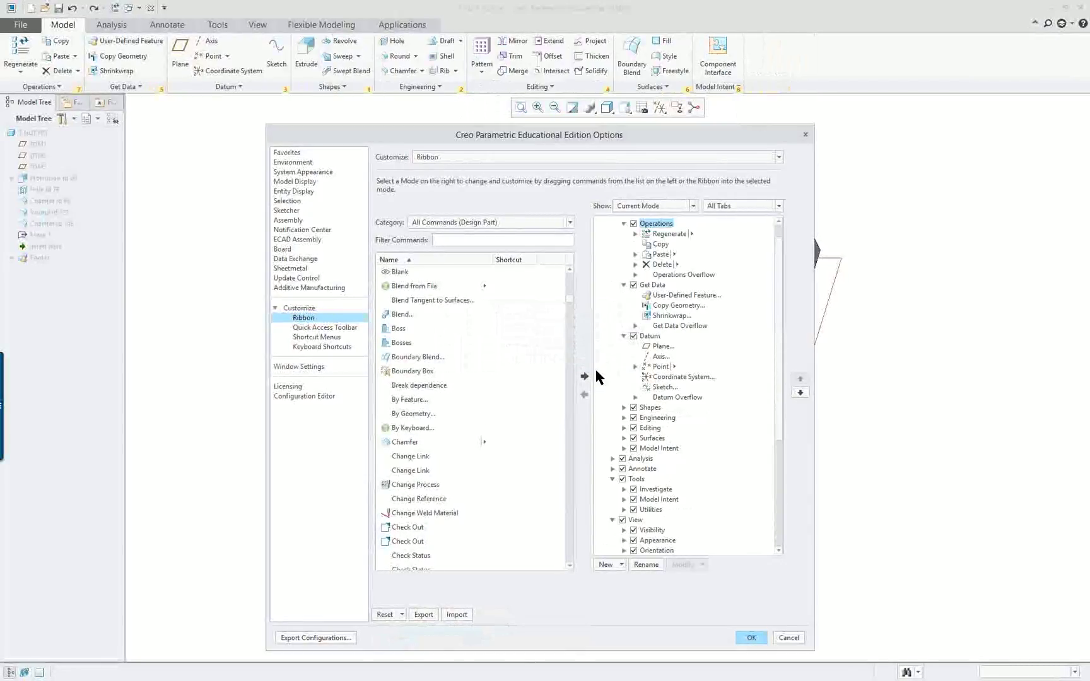
click(751, 638)
- Reset the in-graphics view toolbar to its default commands
right_click(640, 115)
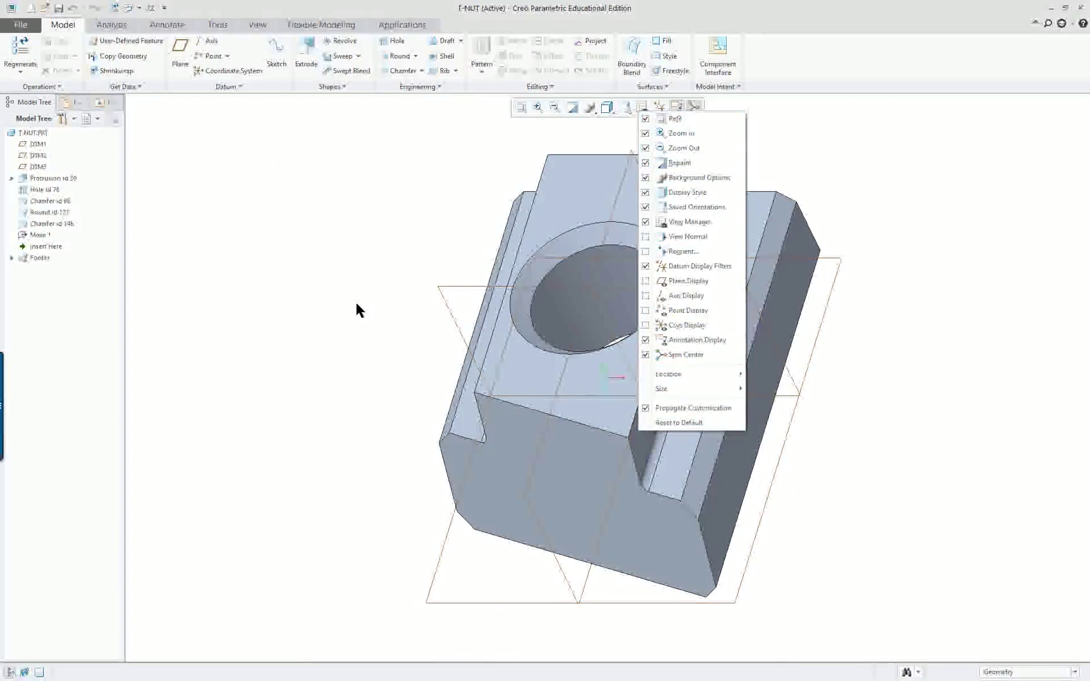
click(700, 423)
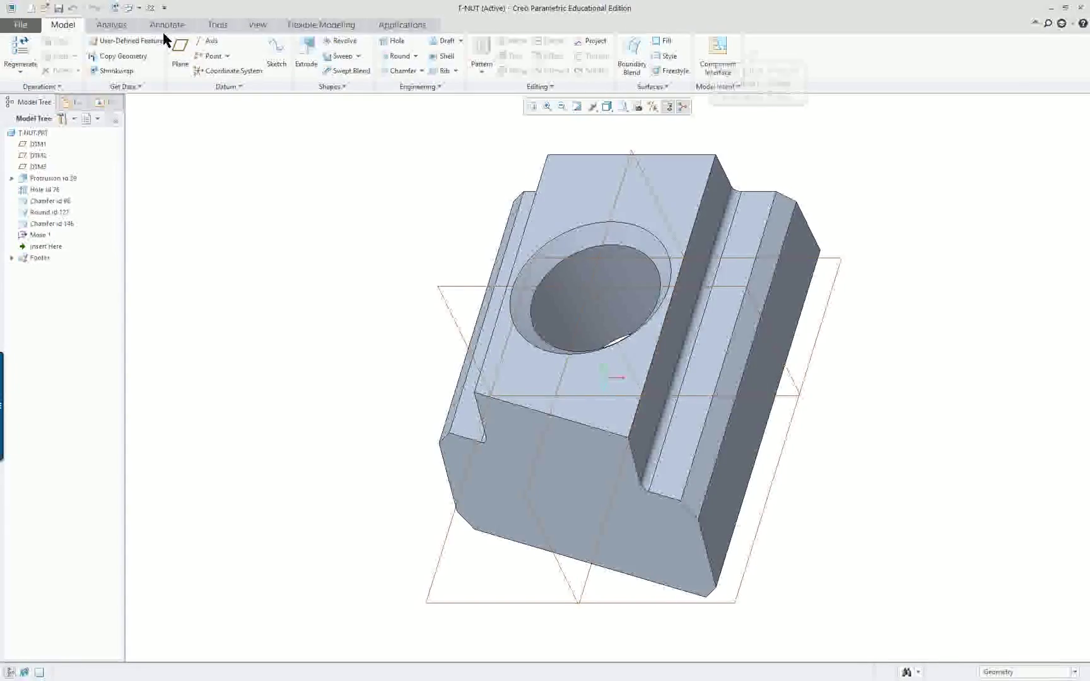
- Turn on Hide Command Labels for the Shapes group so it shows icons only
right_click(756, 54)
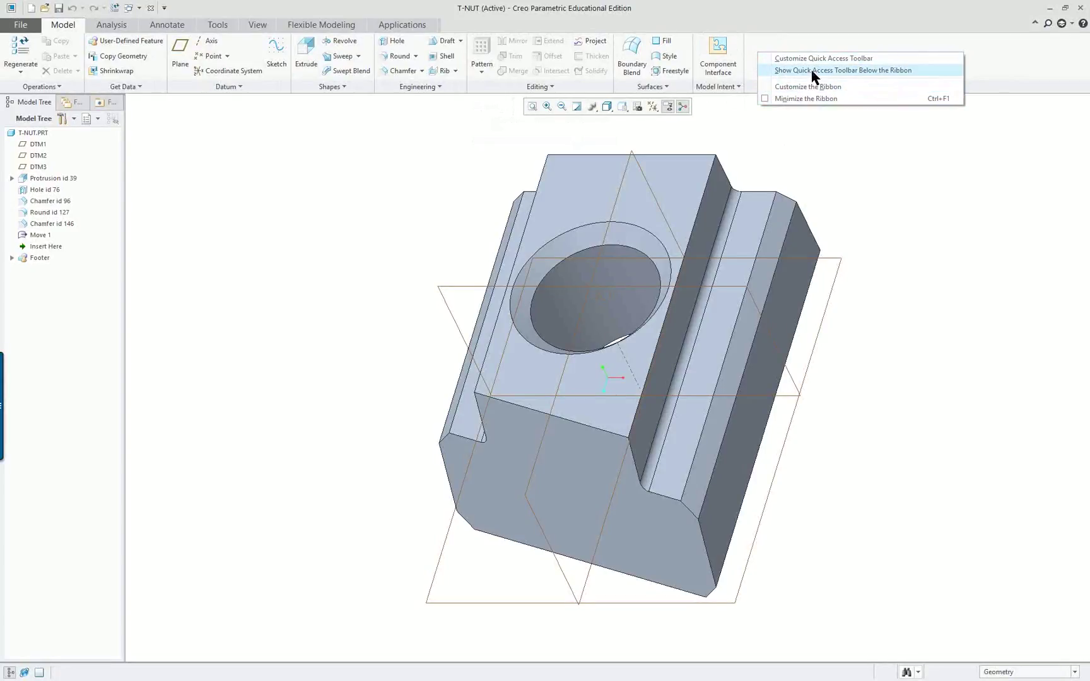
click(878, 194)
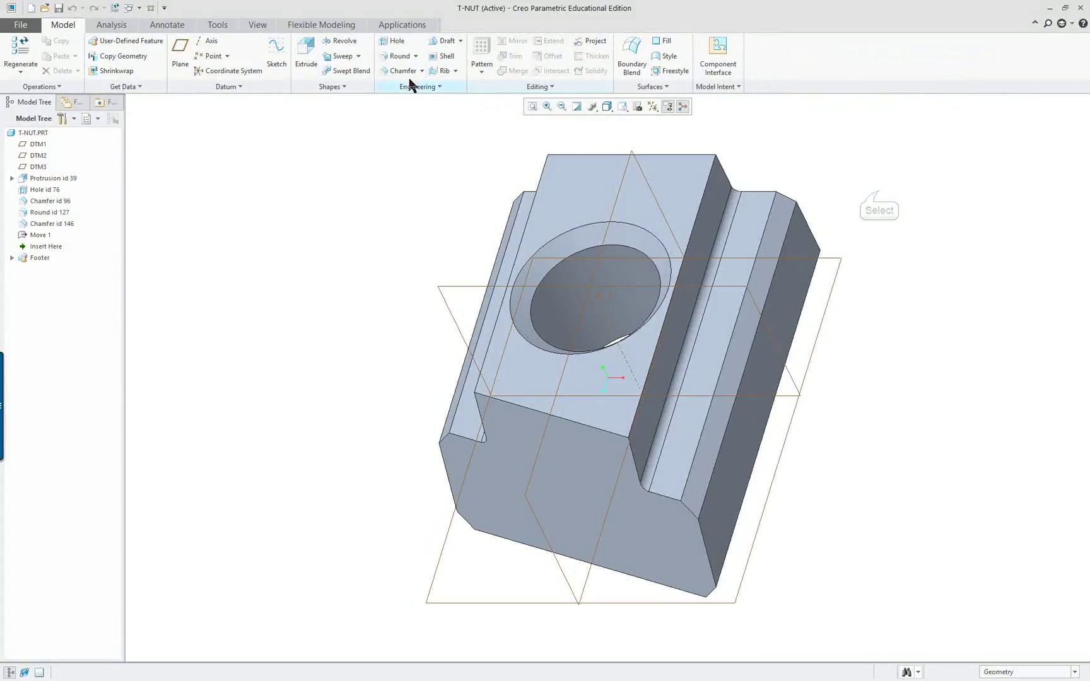
right_click(352, 88)
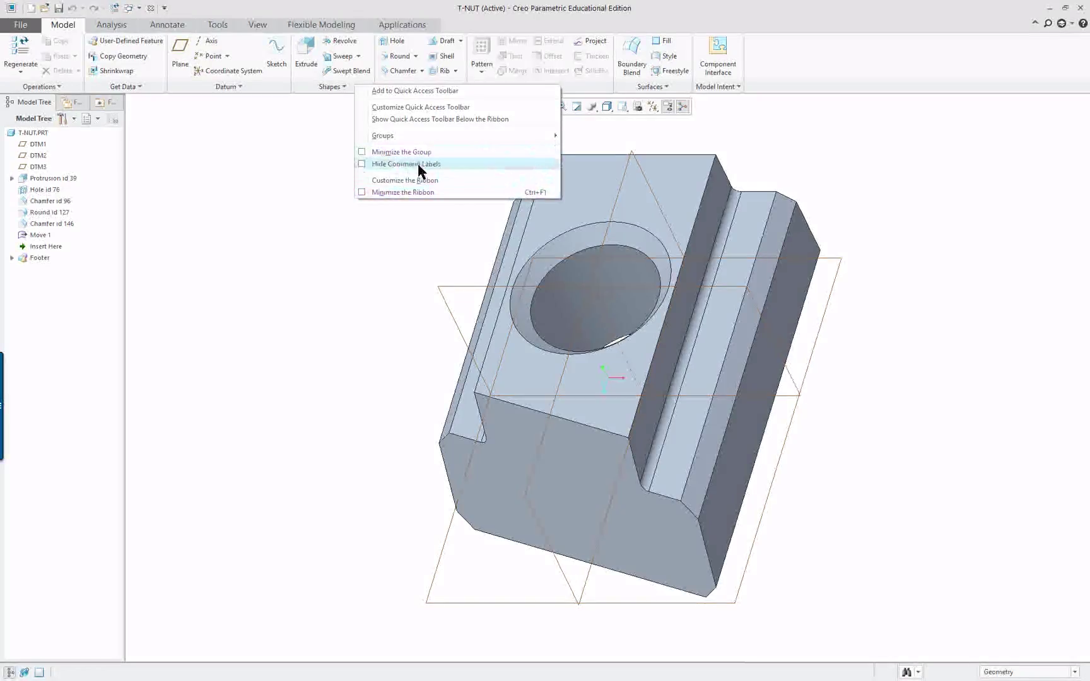
click(367, 162)
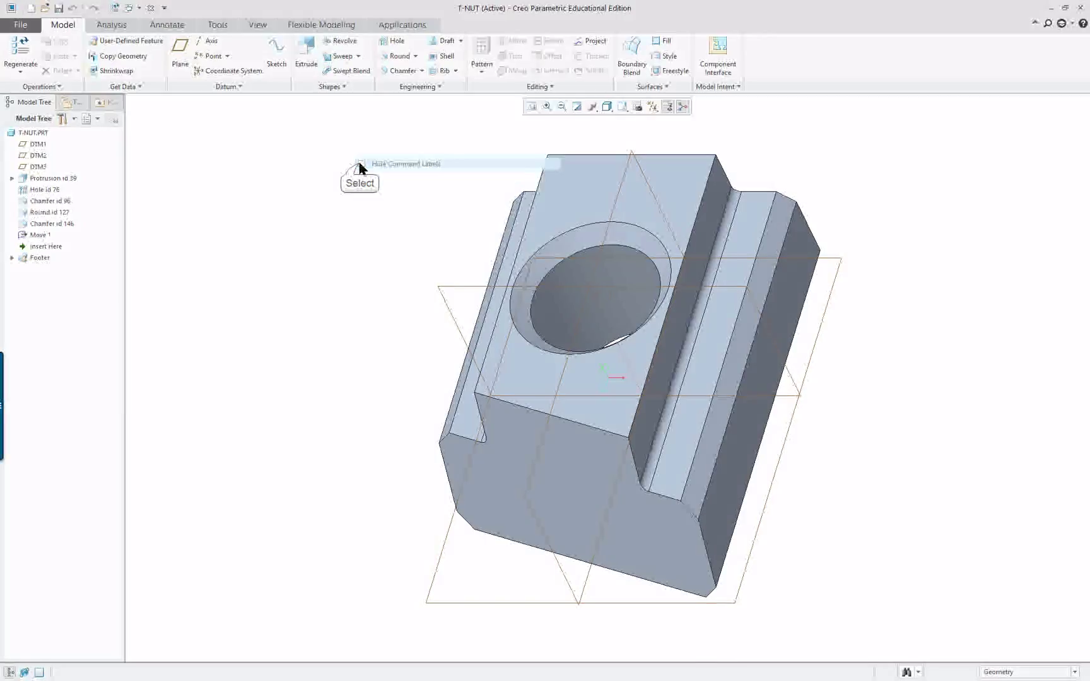
right_click(308, 65)
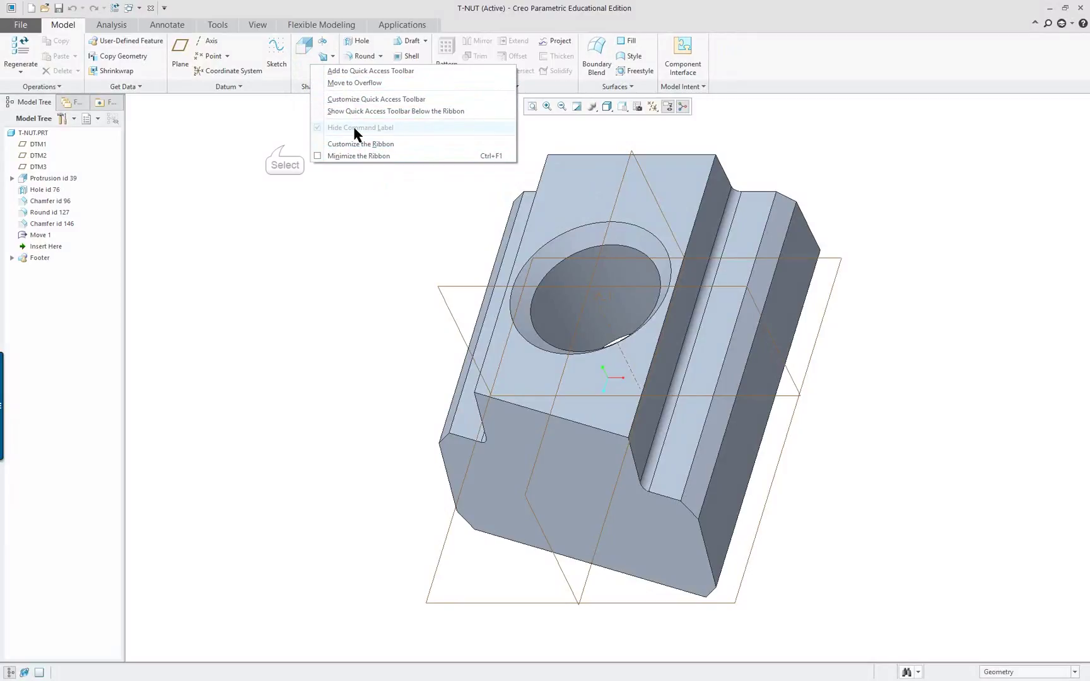
- Minimize the Shapes group into a single dropdown and inspect its commands
click(284, 150)
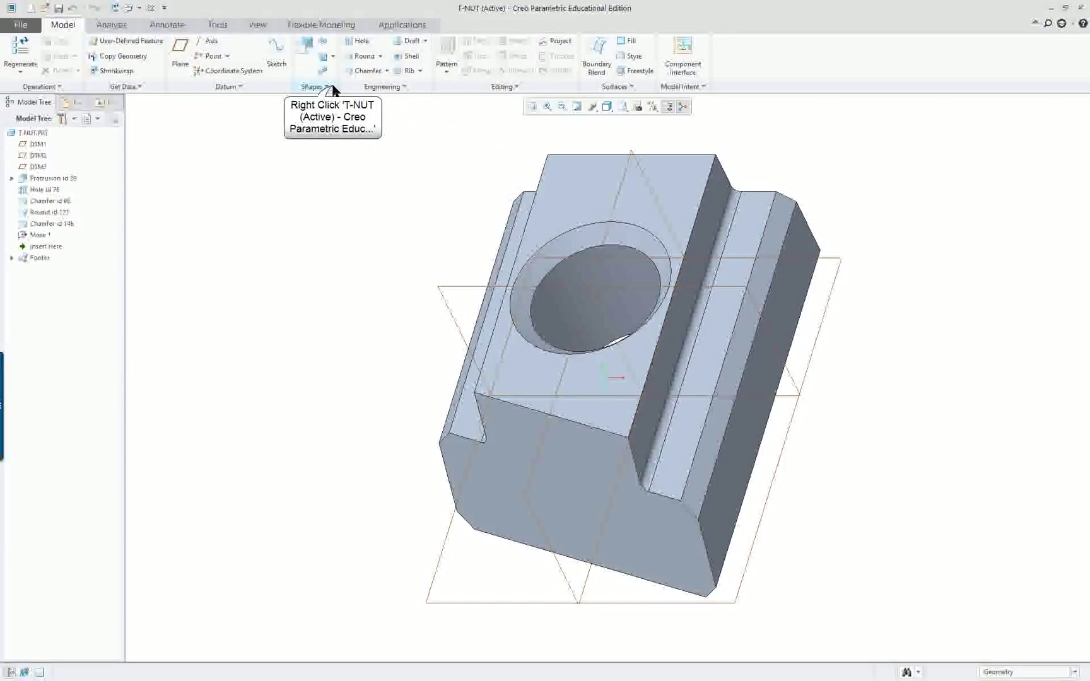
right_click(299, 85)
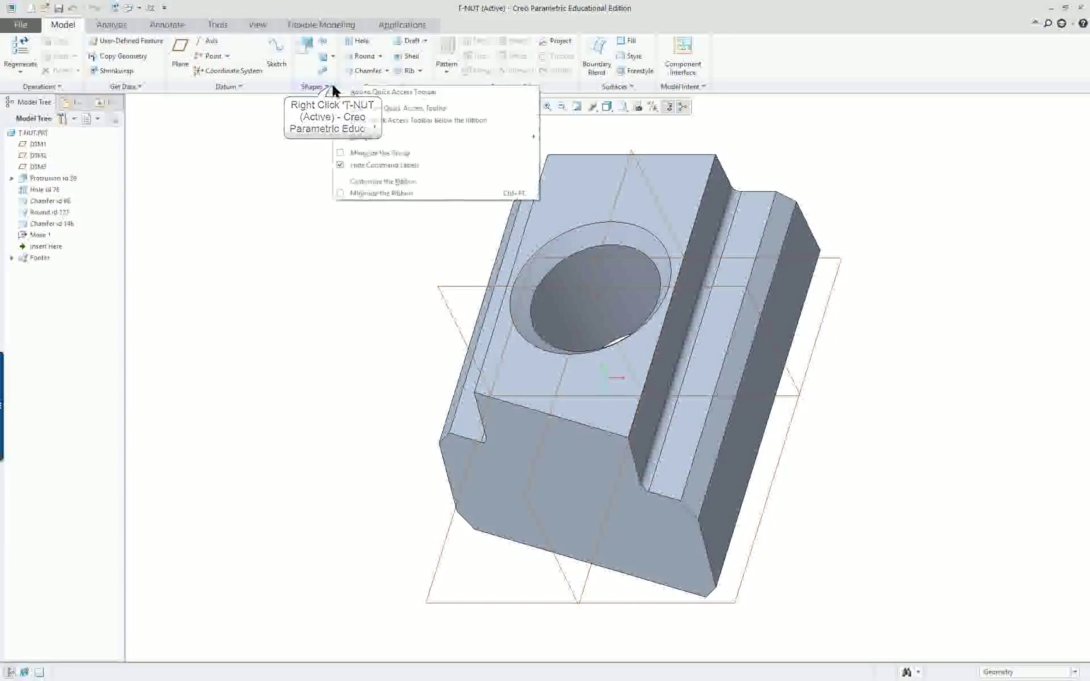
click(341, 153)
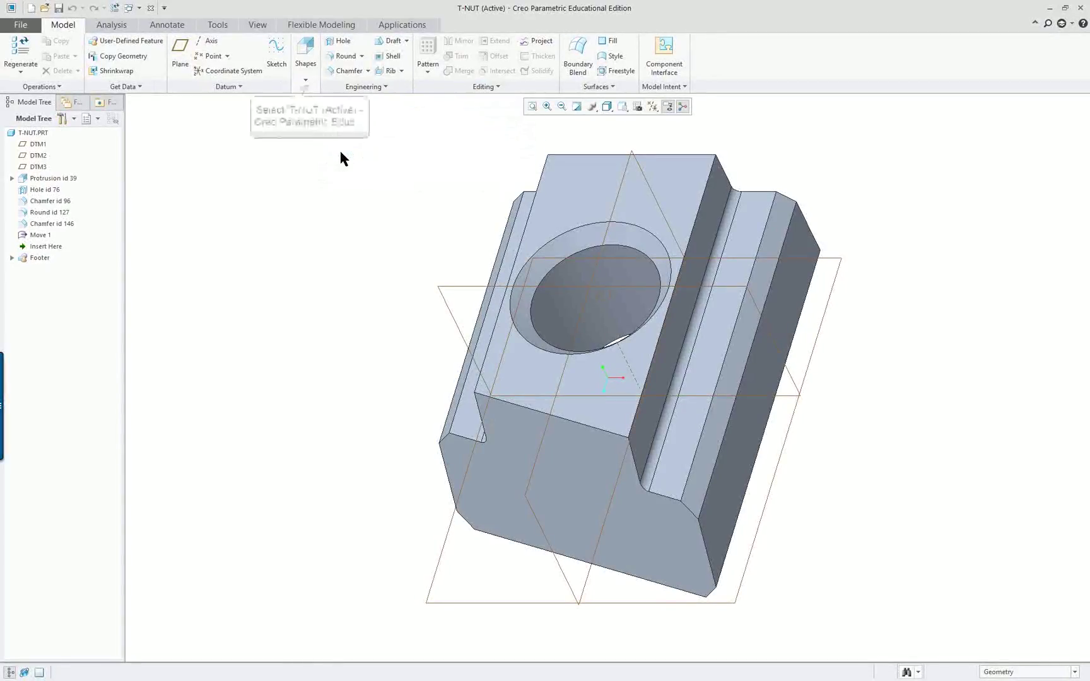
click(305, 60)
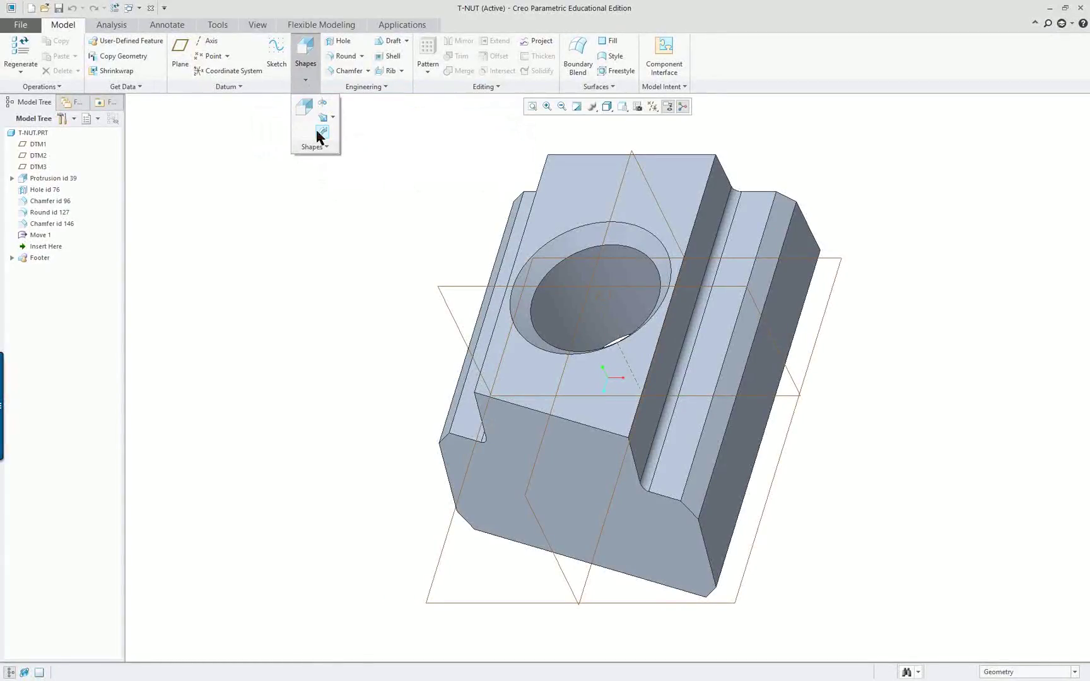
right_click(325, 110)
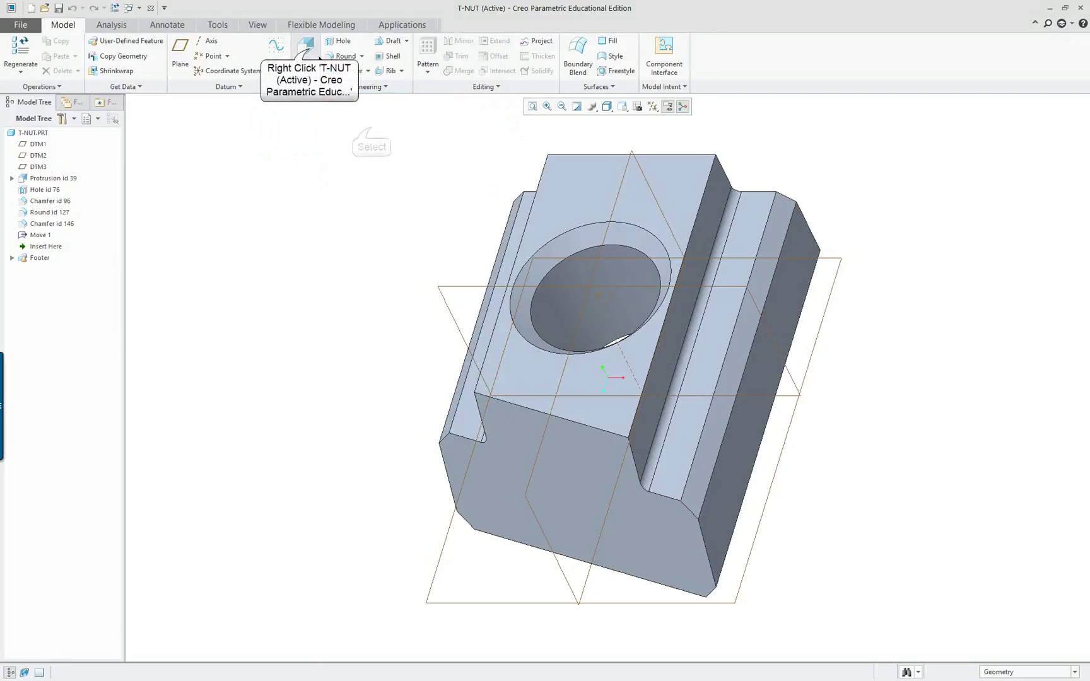
- Restore the Shapes command labels and expand the group back to full size
right_click(308, 46)
click(317, 129)
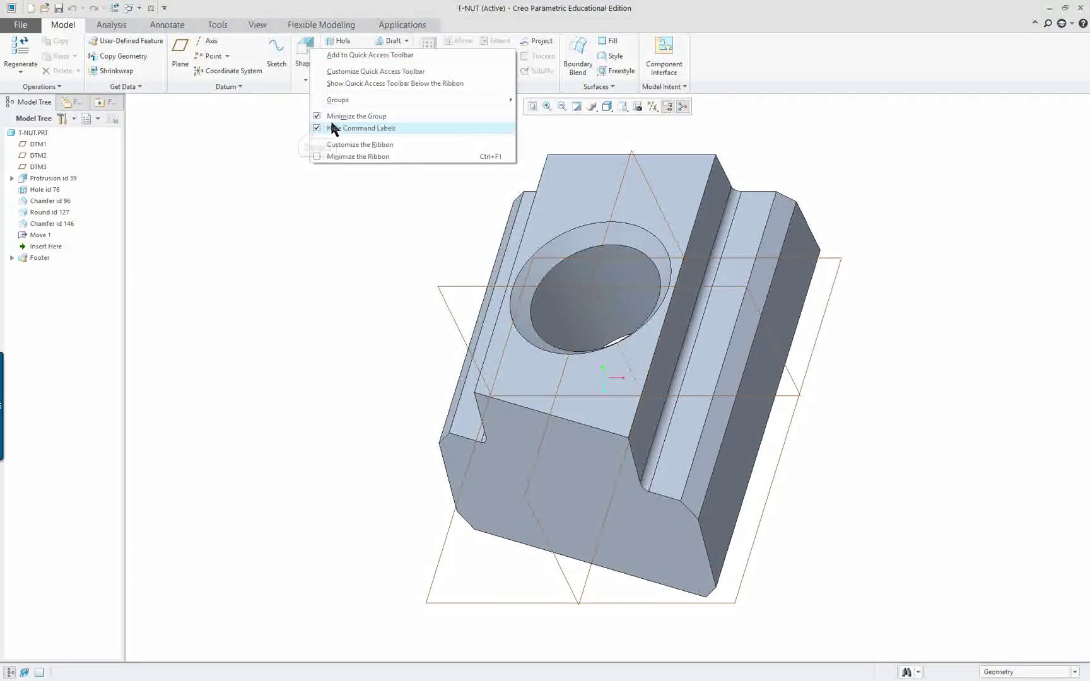
click(304, 82)
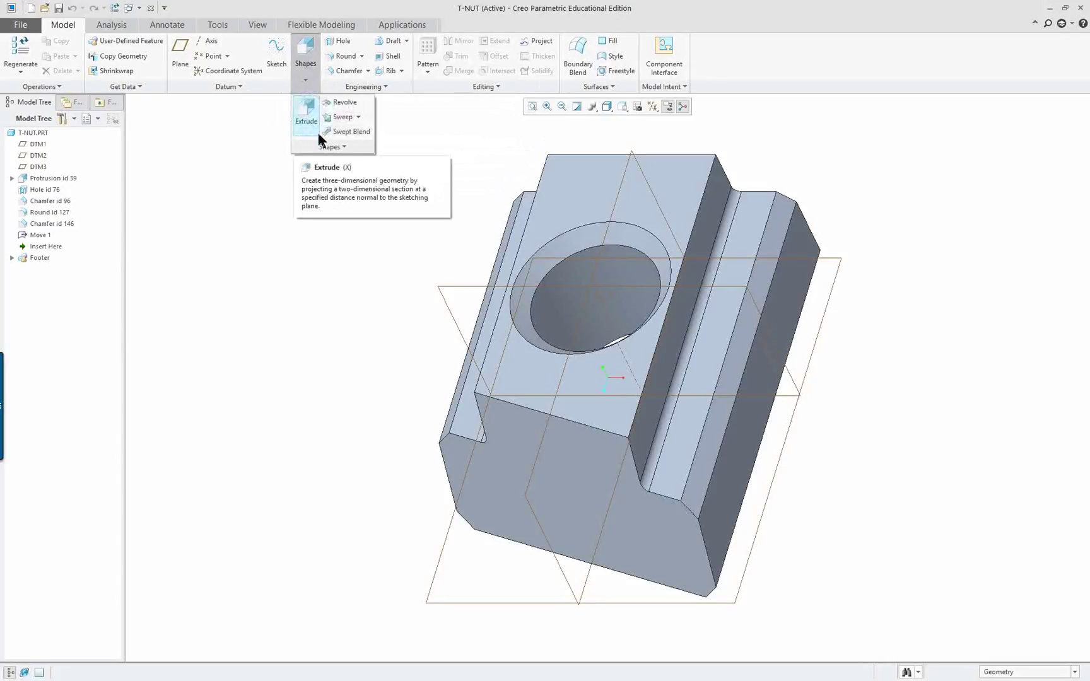
right_click(309, 65)
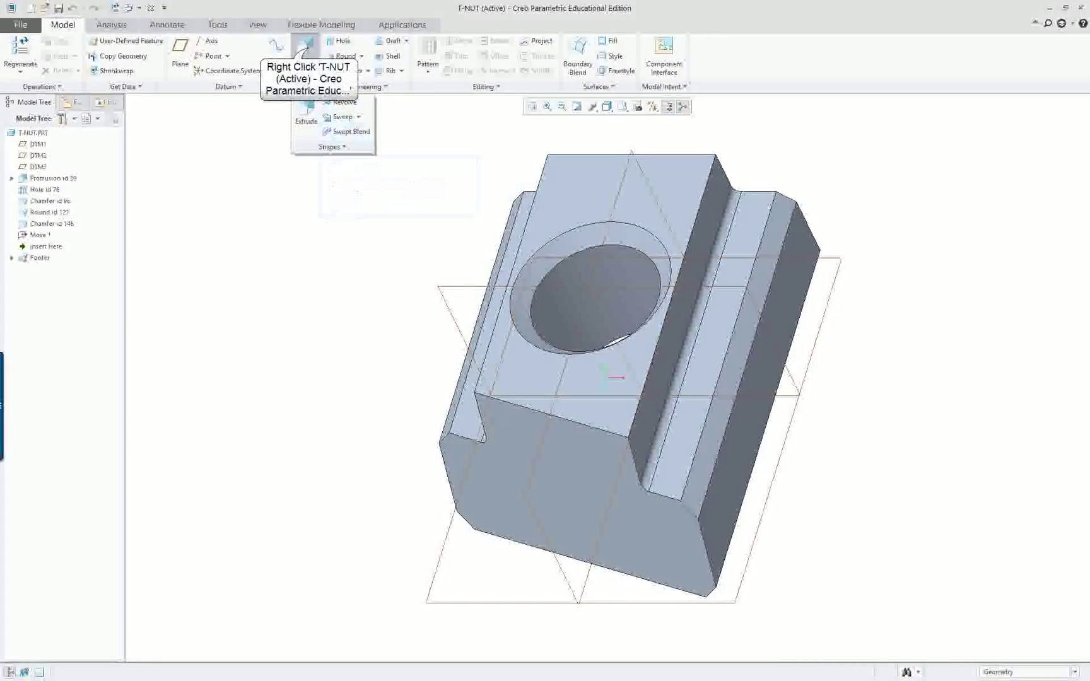
click(317, 115)
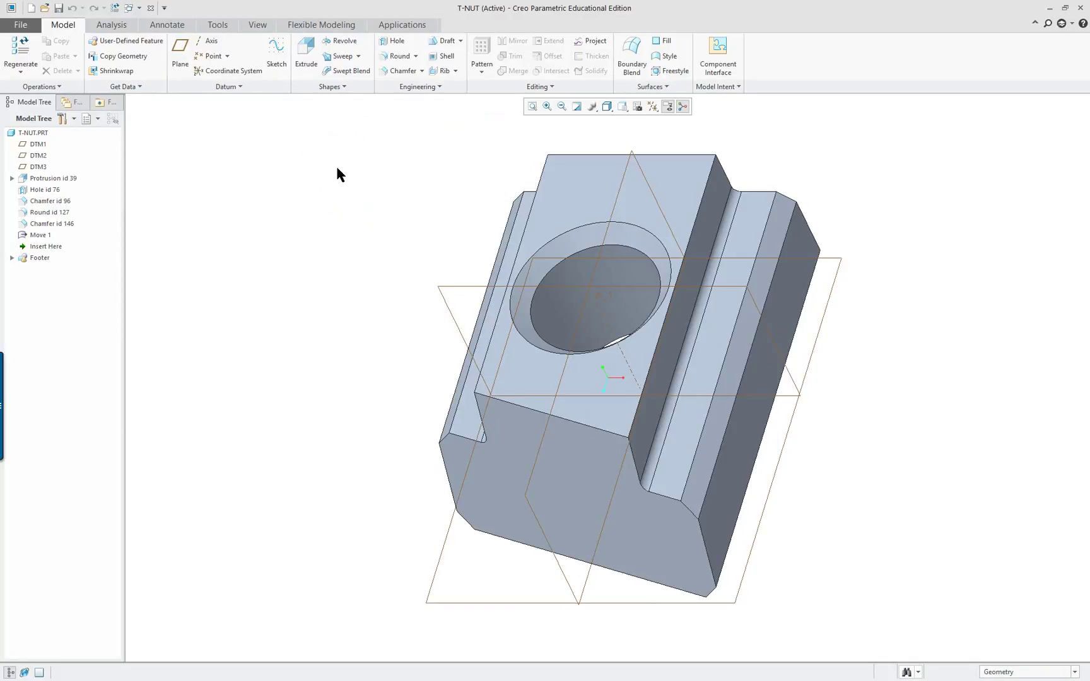
click(233, 70)
- Open Options on Customize > Shortcut Menus and browse the shortcut menu tree
click(21, 25)
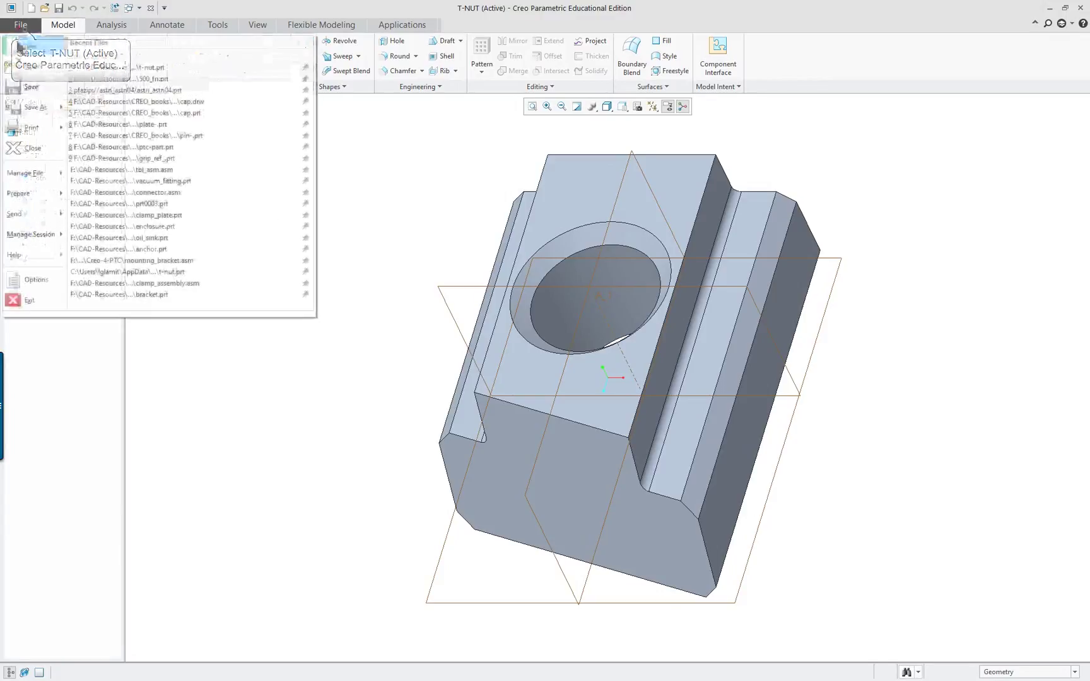
click(36, 280)
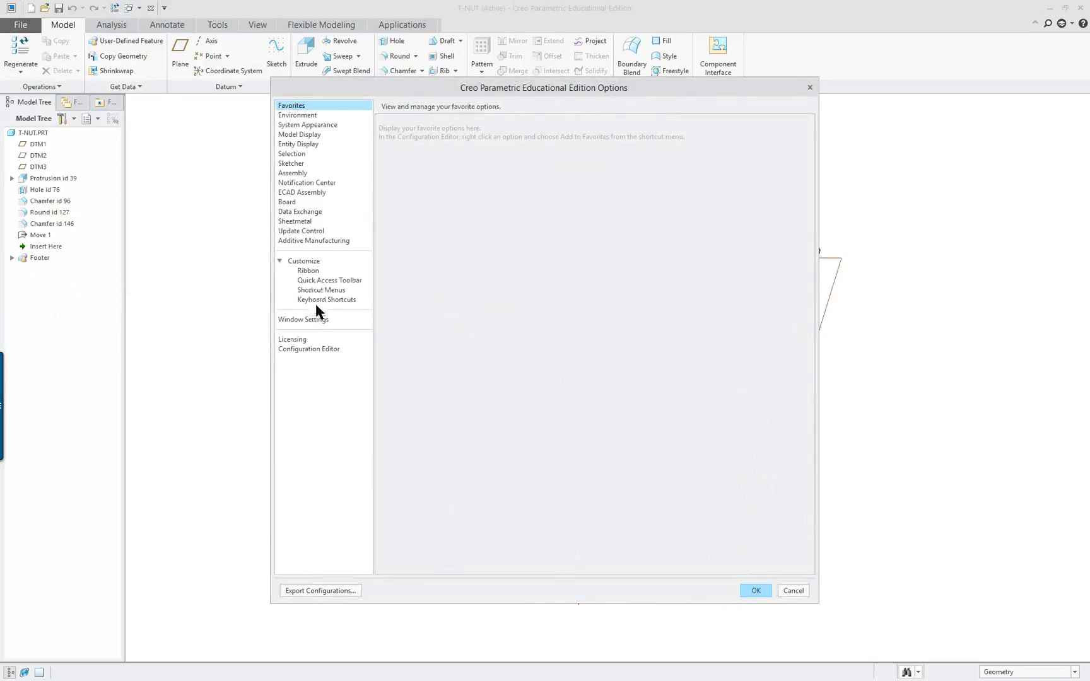
click(333, 293)
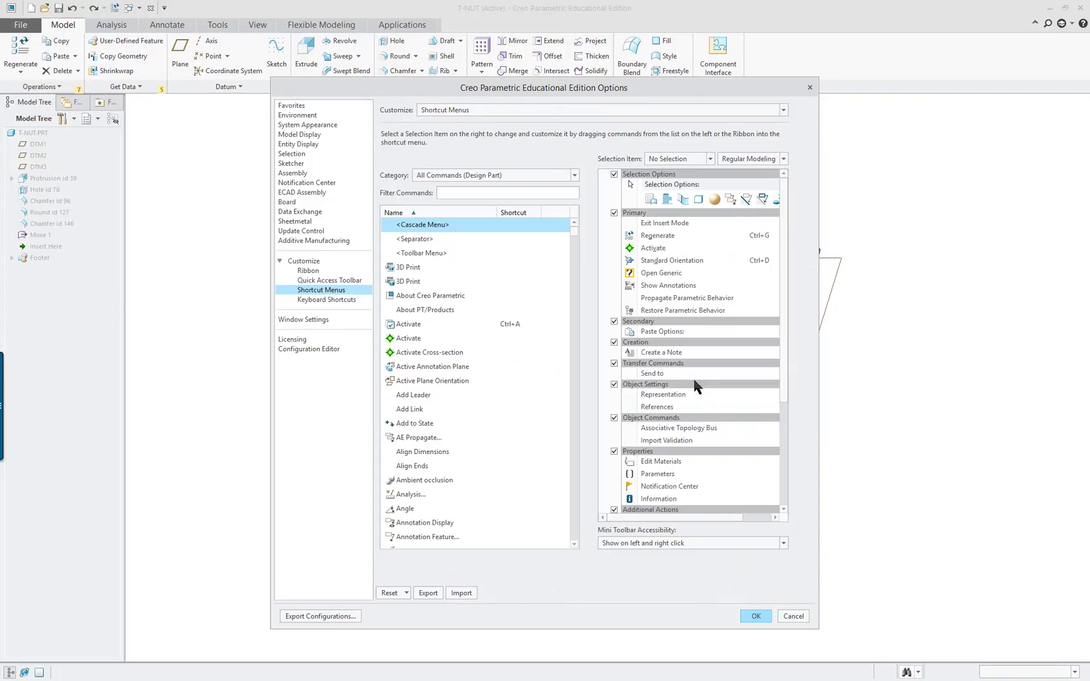
scroll(710, 373, down, 1)
scroll(711, 379, down, 3)
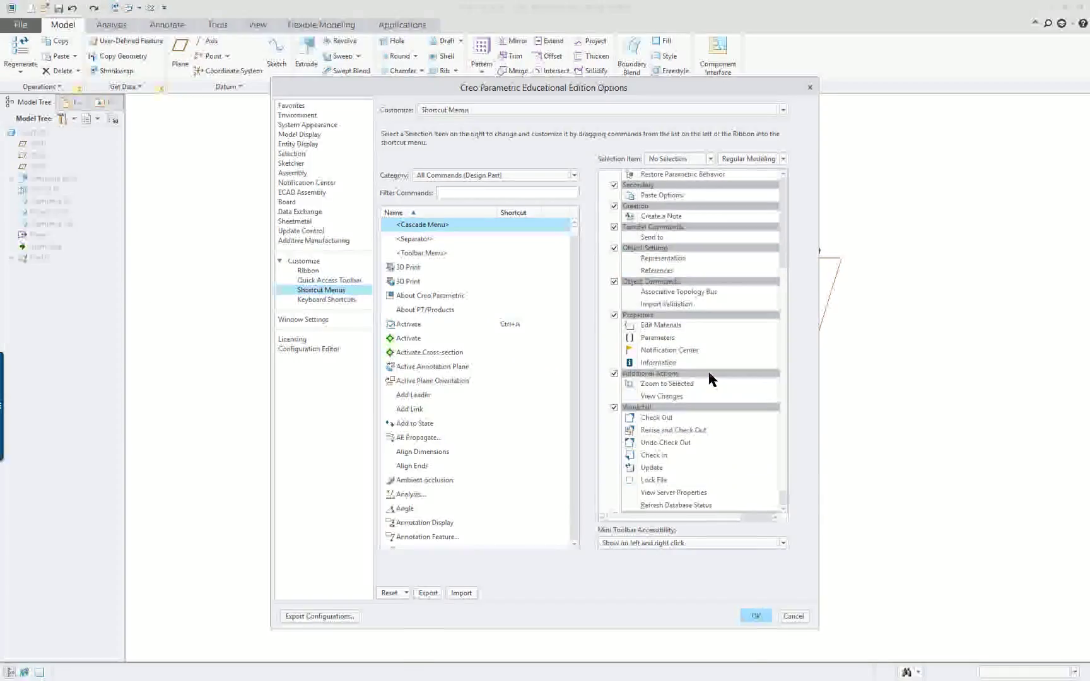
scroll(707, 371, up, 4)
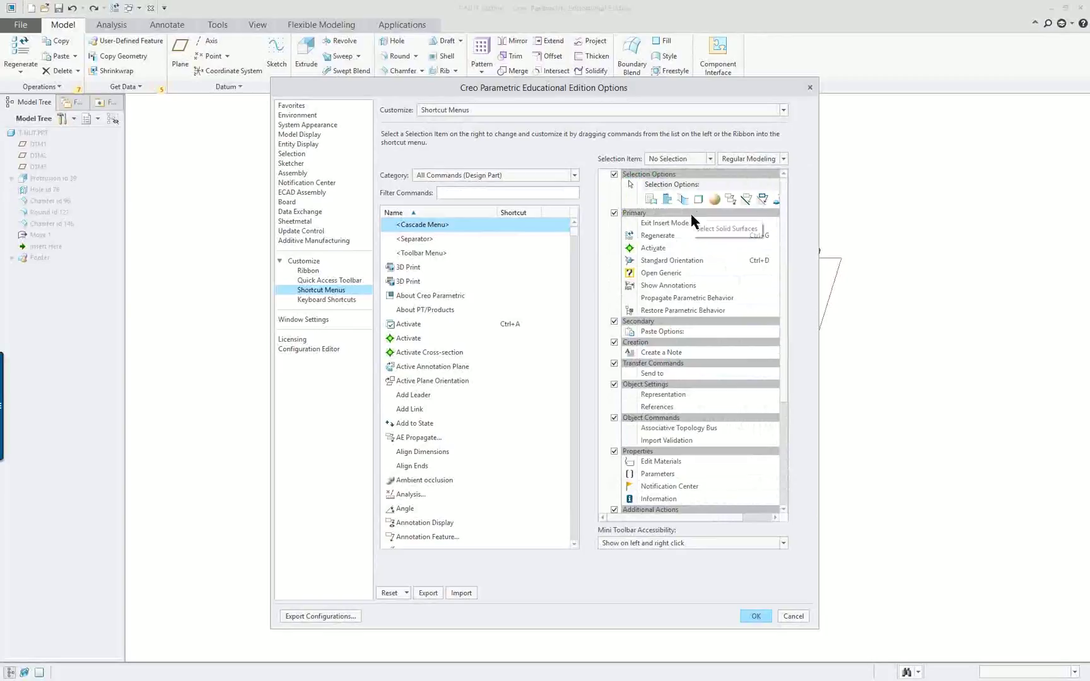
scroll(682, 284, down, 1)
scroll(679, 303, down, 2)
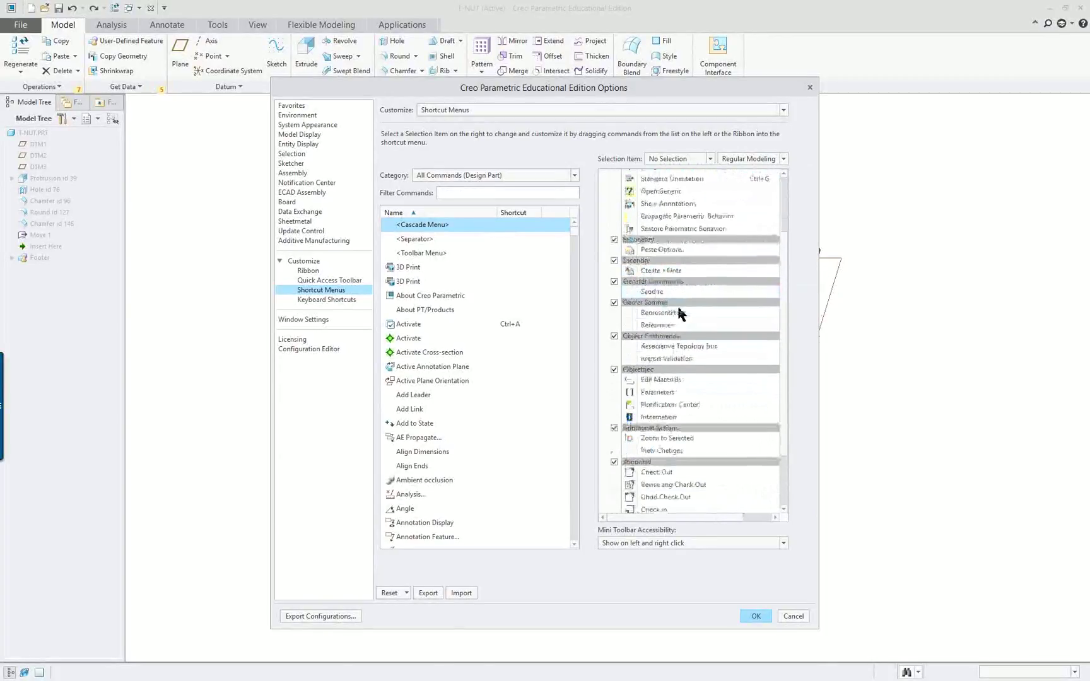
scroll(678, 309, down, 2)
scroll(677, 309, down, 1)
scroll(675, 309, up, 3)
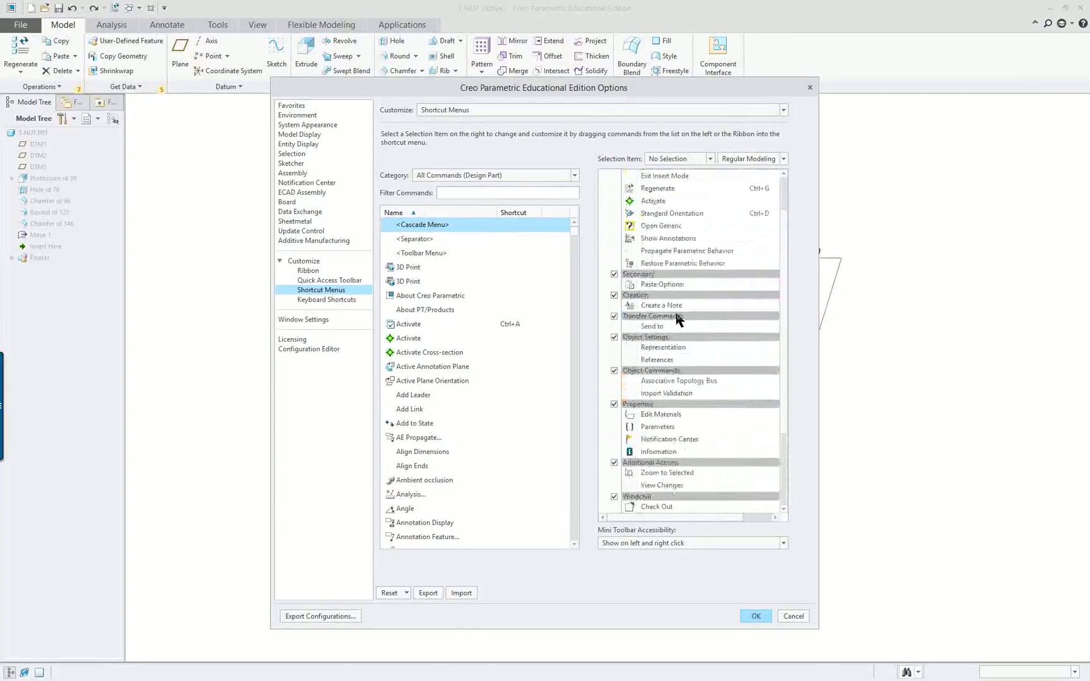
scroll(674, 310, up, 3)
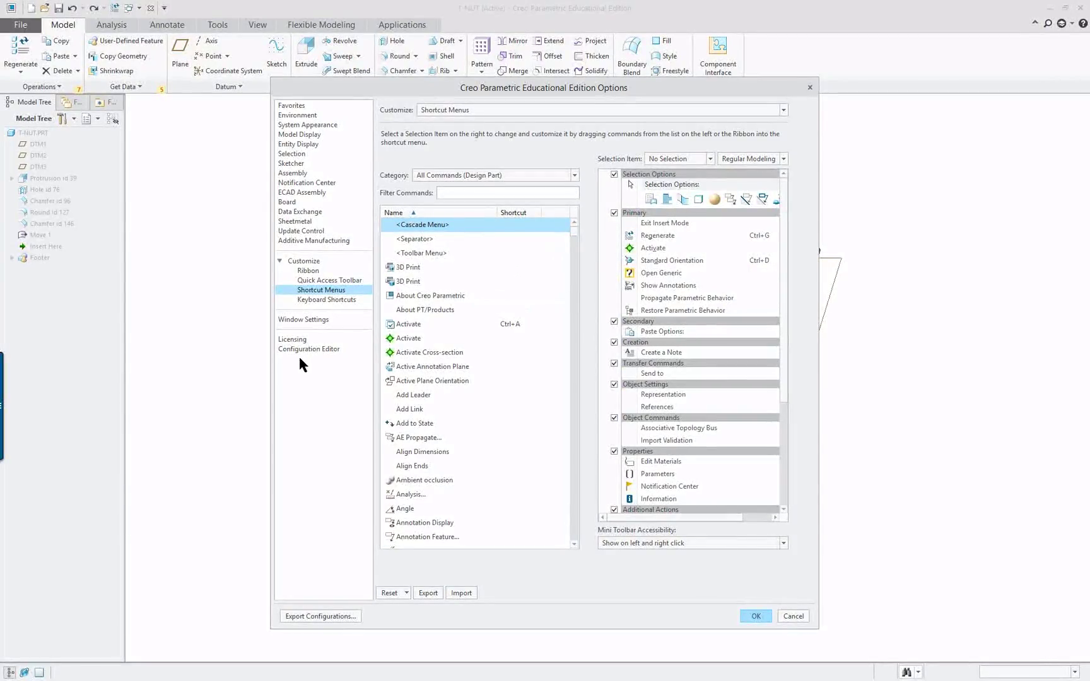
- Close Options with OK, then select datum plane DTM3 and open its shortcut menu
click(756, 615)
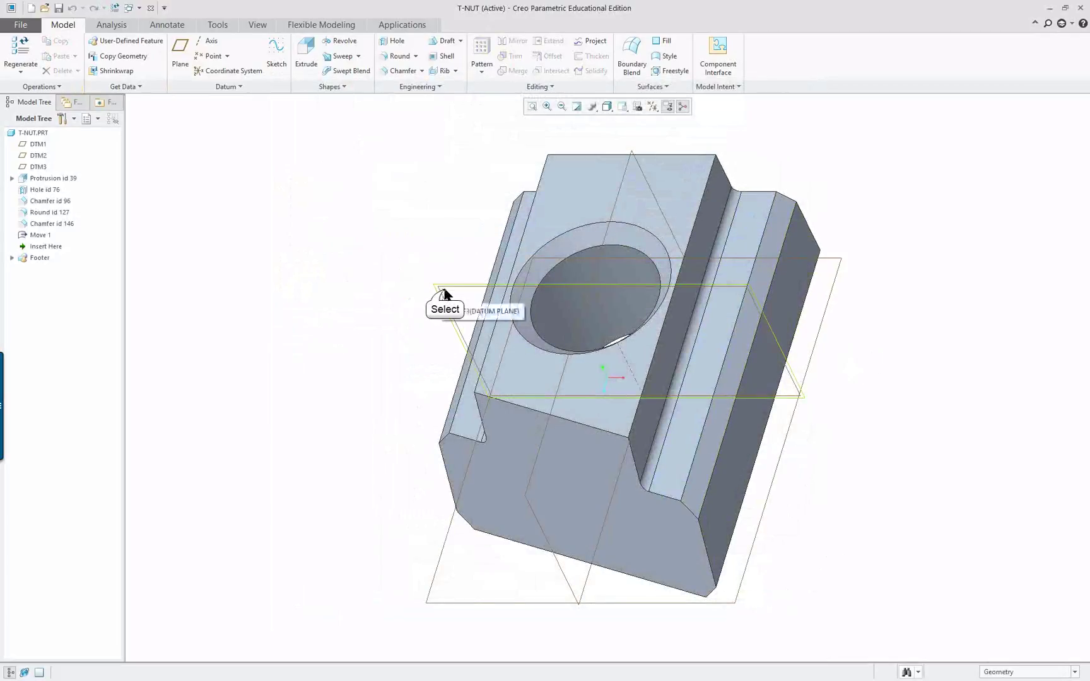
click(444, 292)
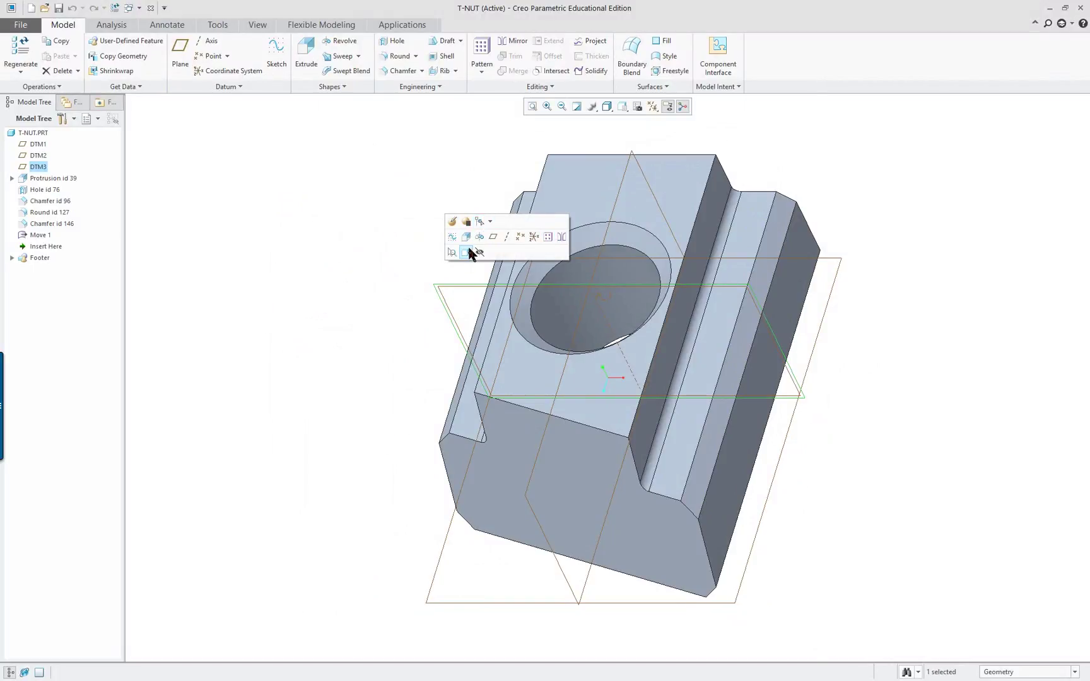
right_click(459, 285)
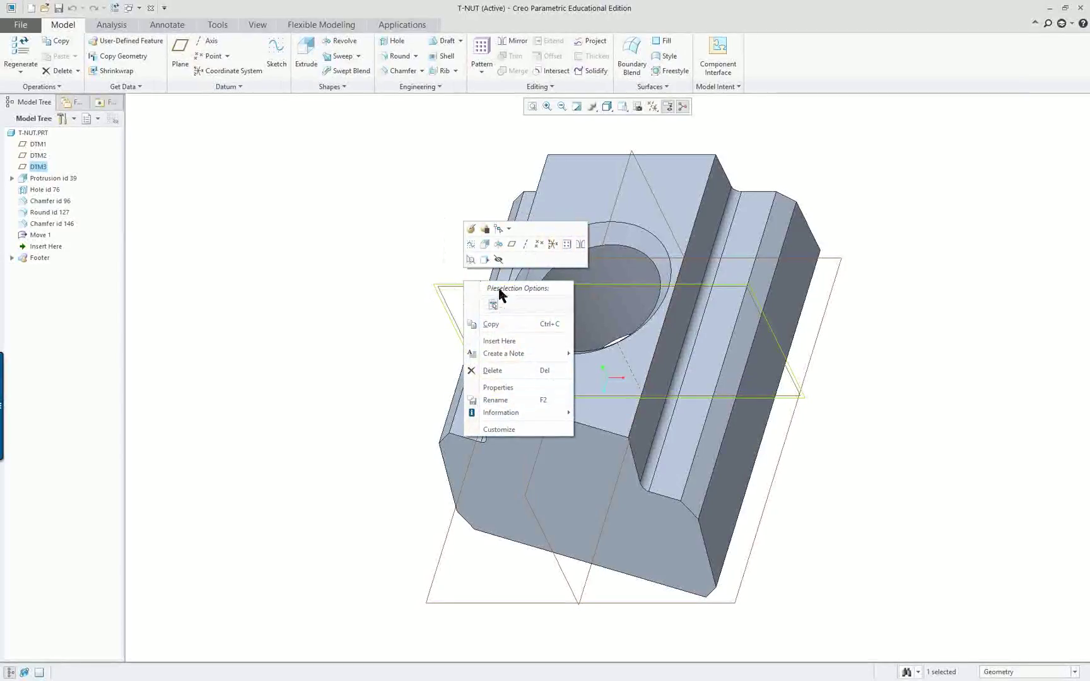
- Add Active Annotation Plane to the datum mini toolbar, then reset it to defaults and deselect
click(511, 431)
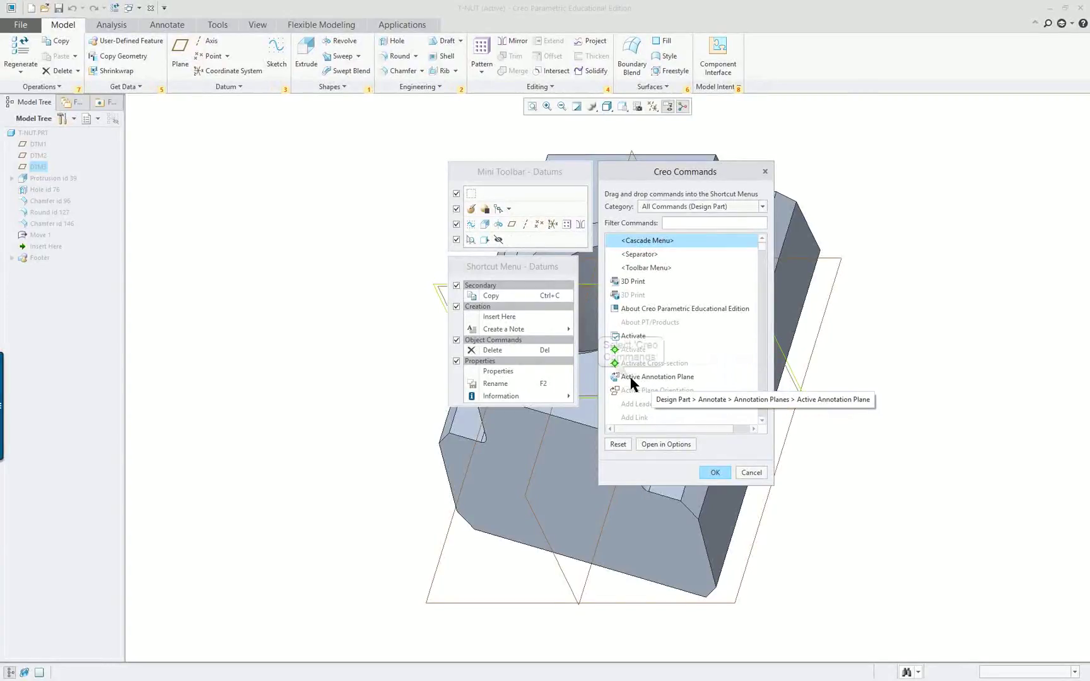
drag(631, 382, 472, 203)
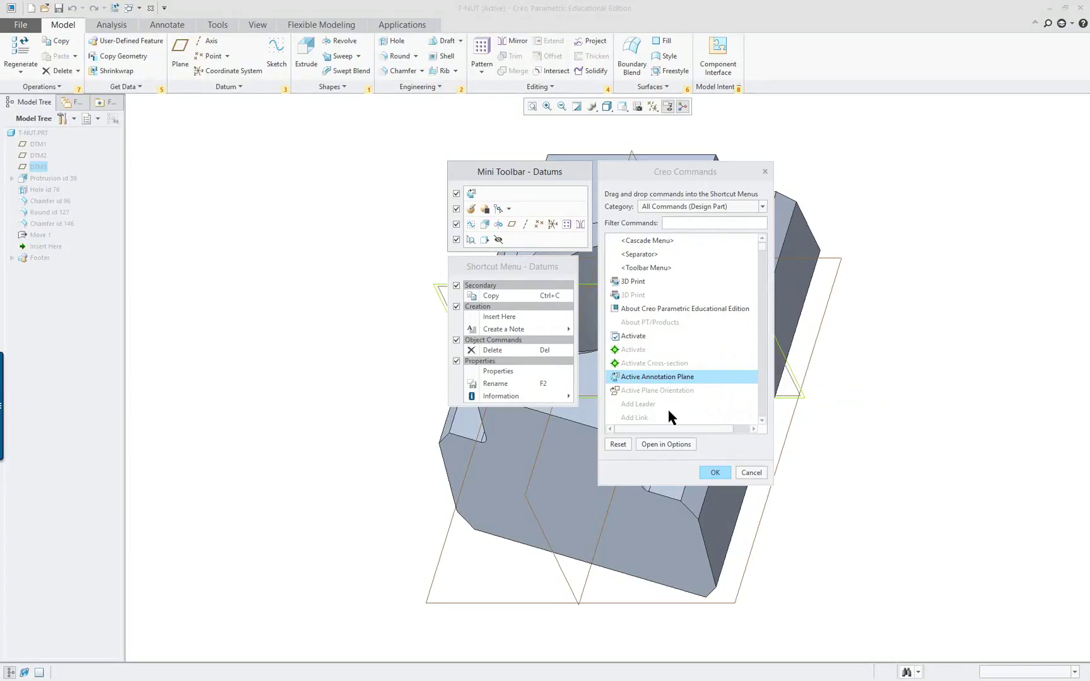
click(618, 445)
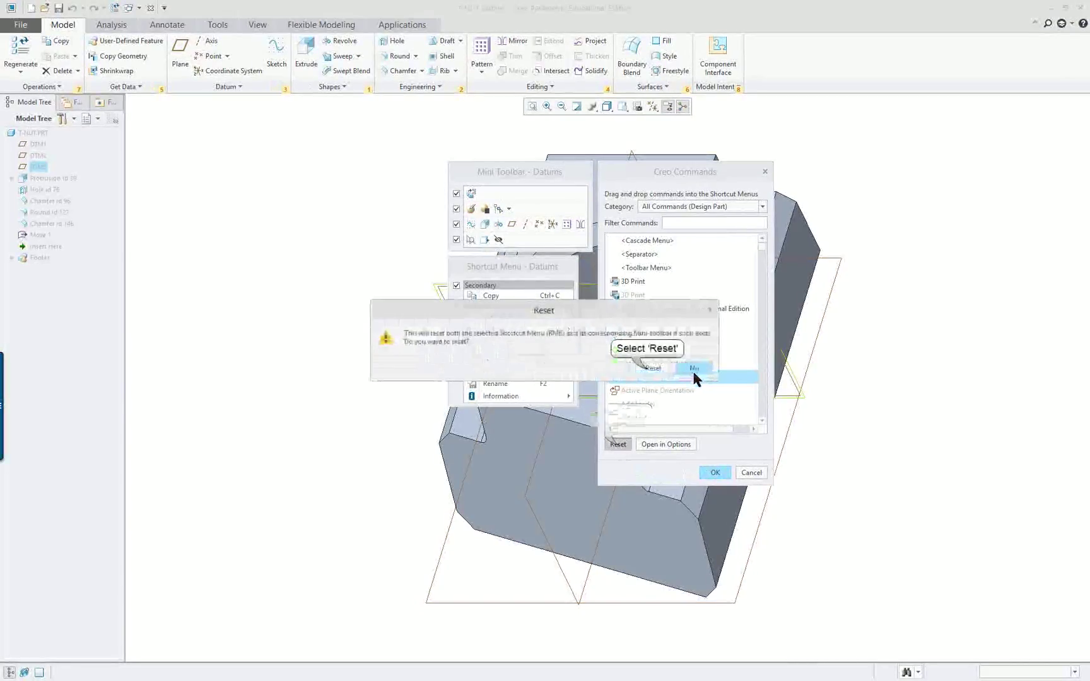
click(650, 369)
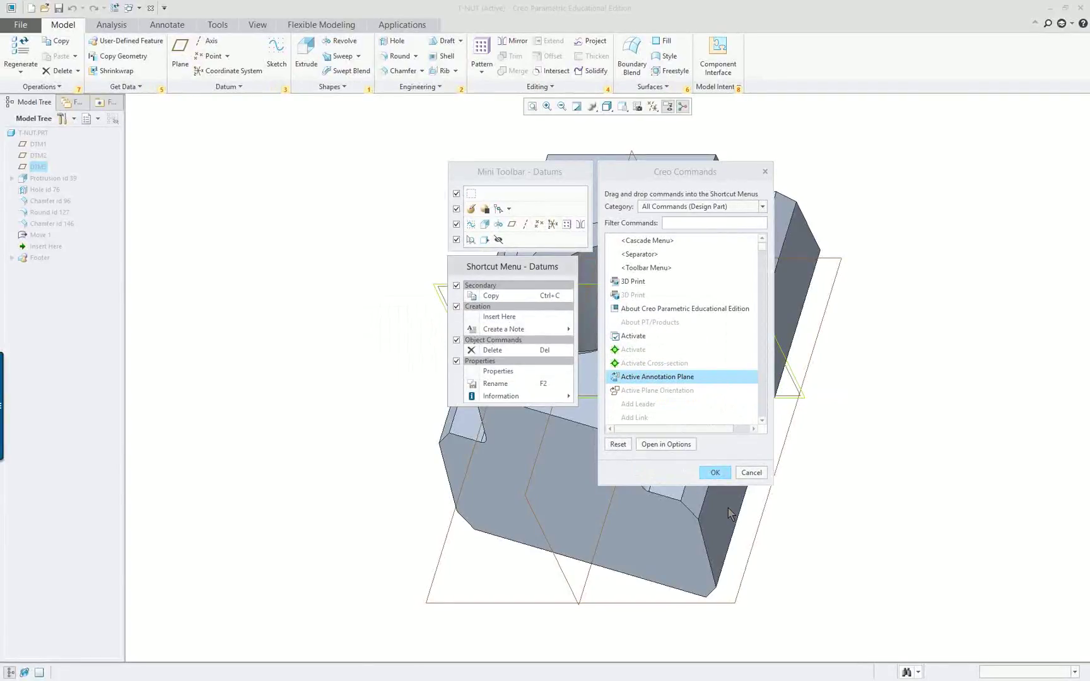
click(714, 473)
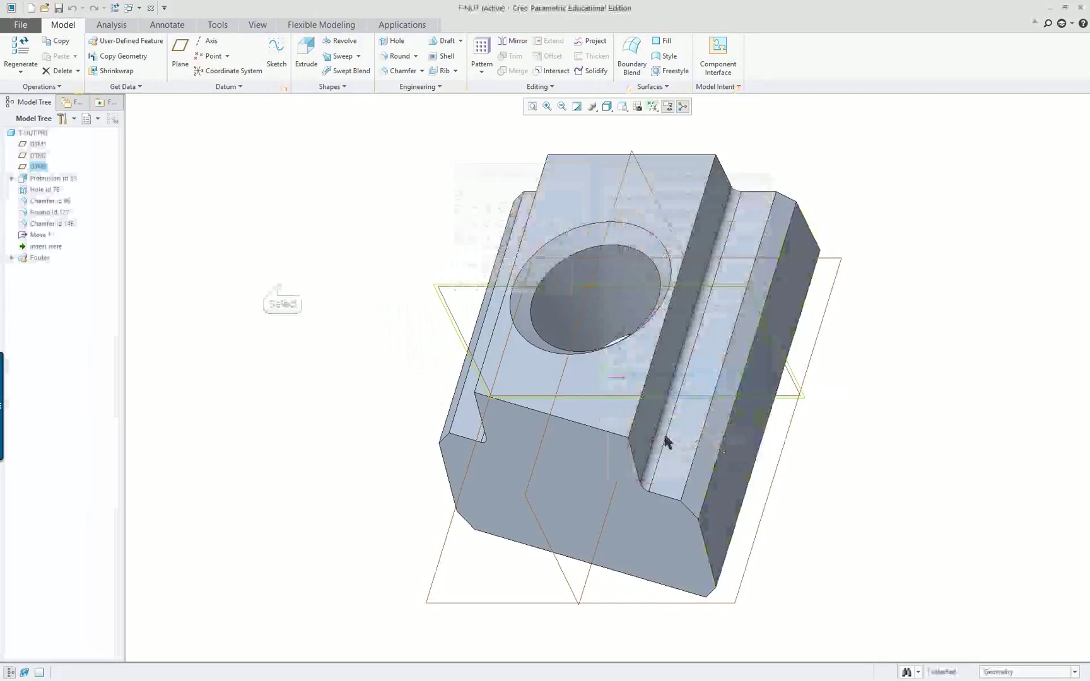
click(282, 289)
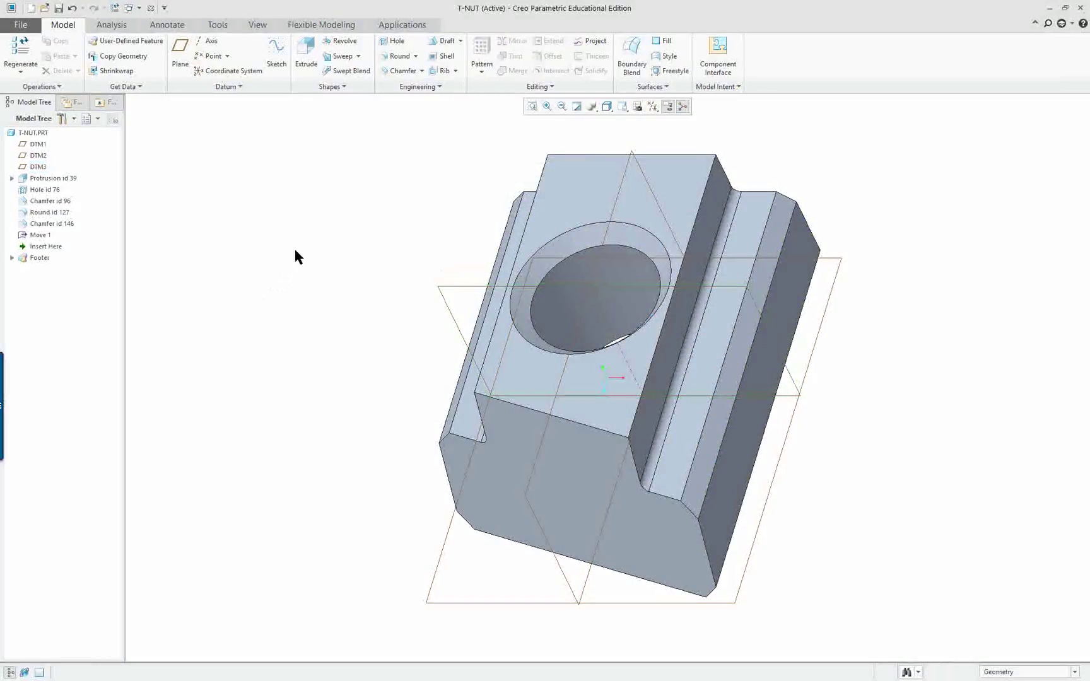
- Open Options on Environment and System Appearance, expanding the Graphics and Datum colours
click(21, 25)
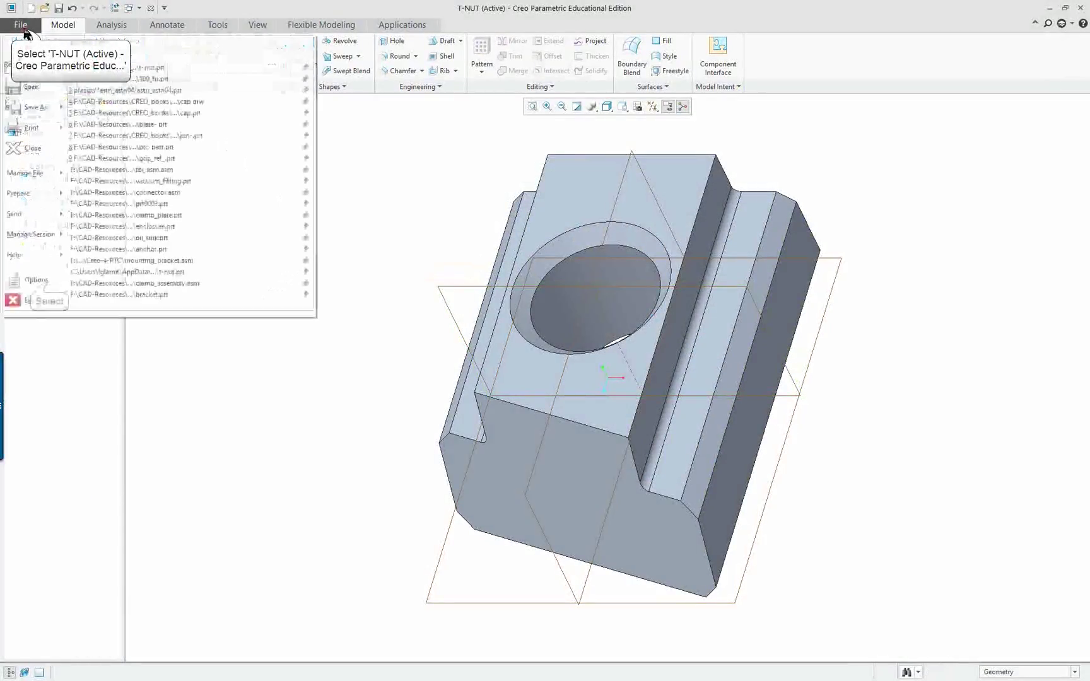
click(47, 281)
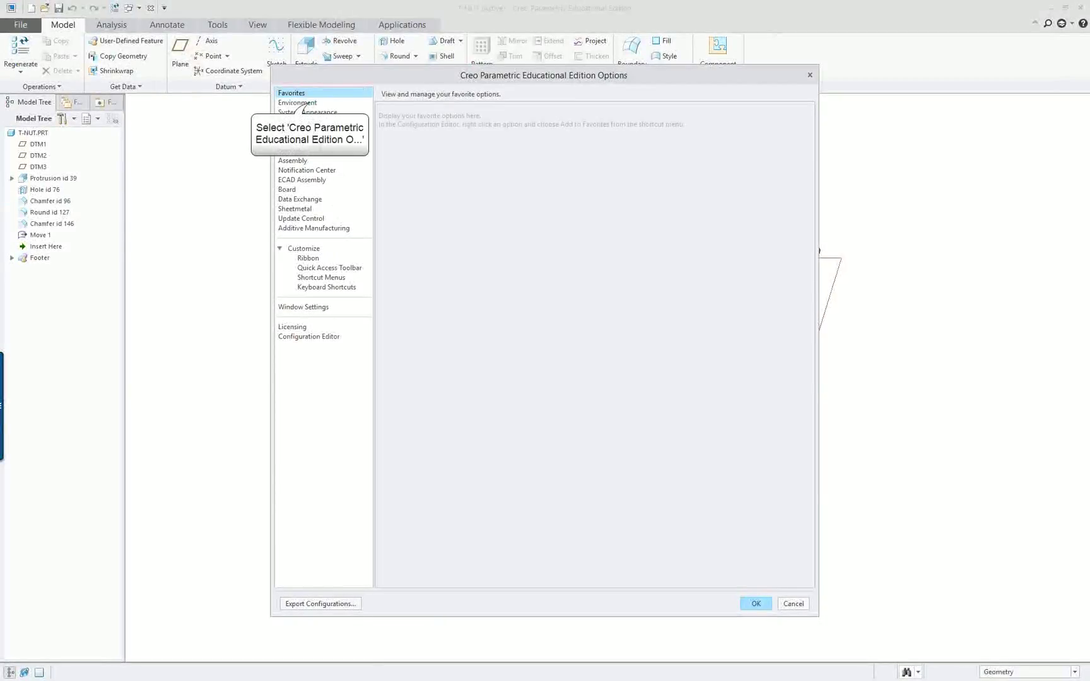
click(310, 104)
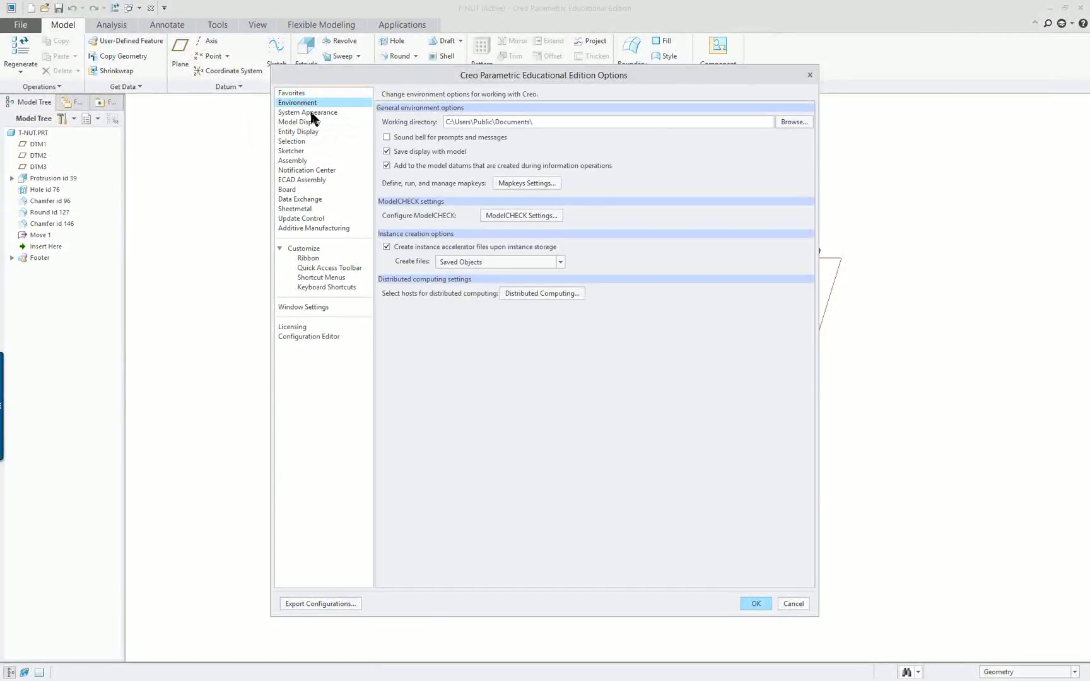
click(310, 111)
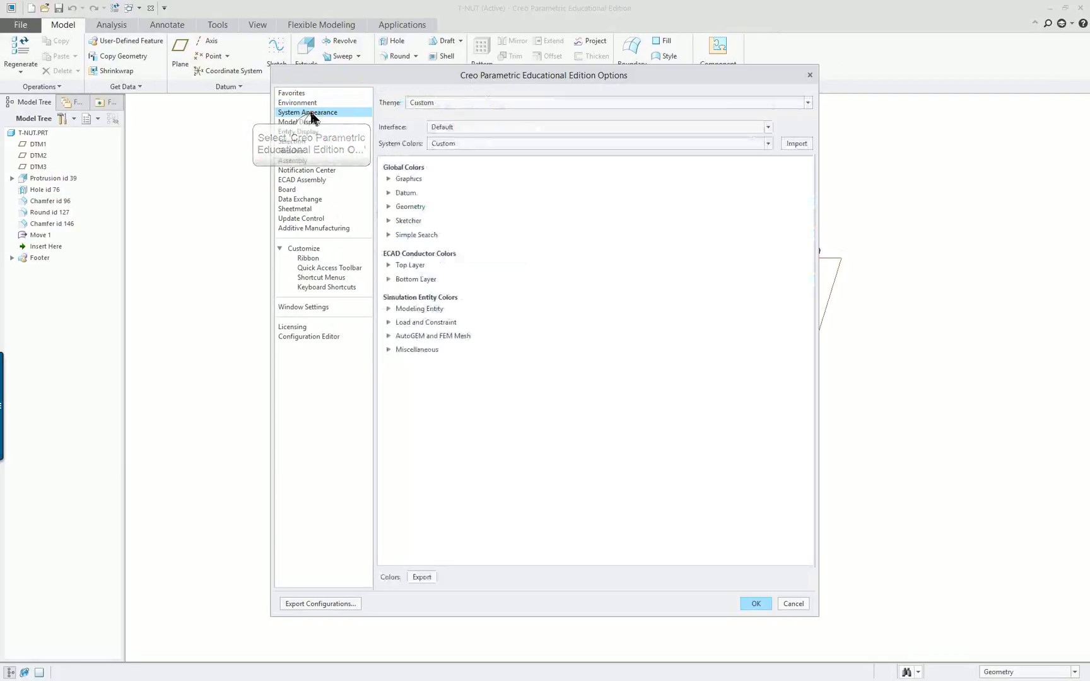
click(390, 181)
click(397, 310)
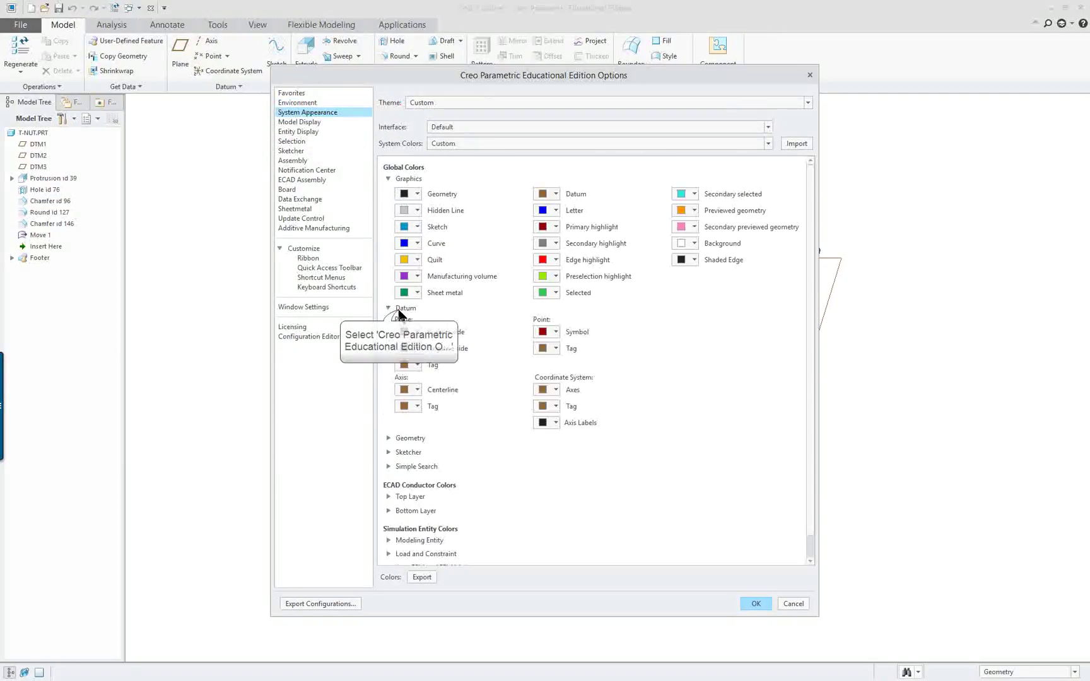
- Check the Model Display shade quality value 50, then move to Entity Display
click(309, 123)
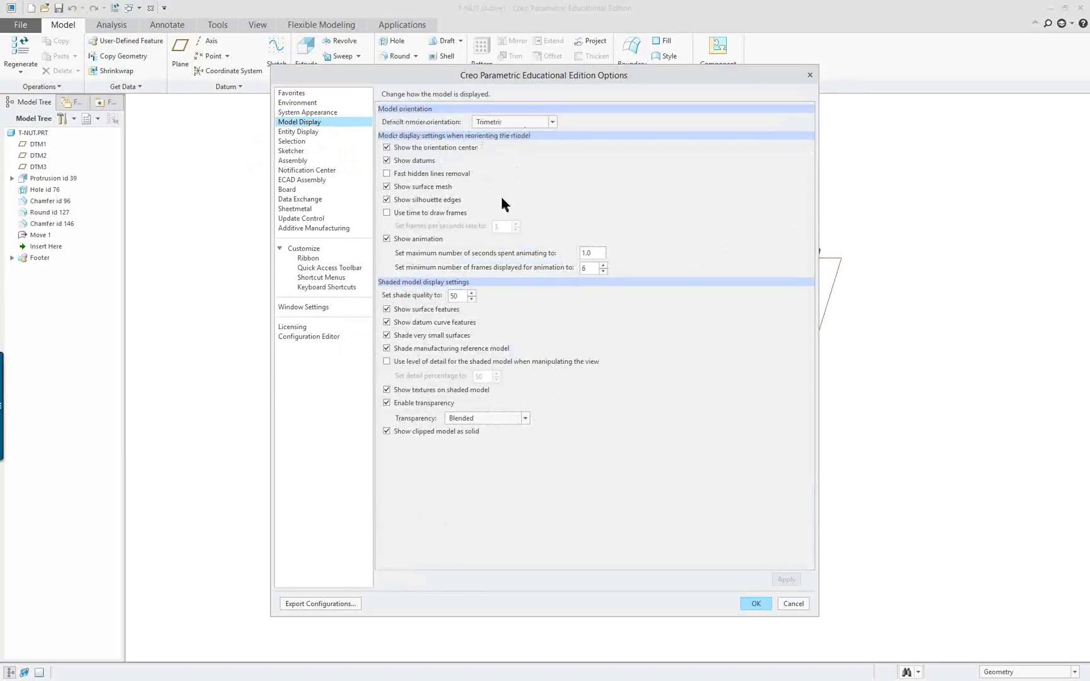
click(456, 296)
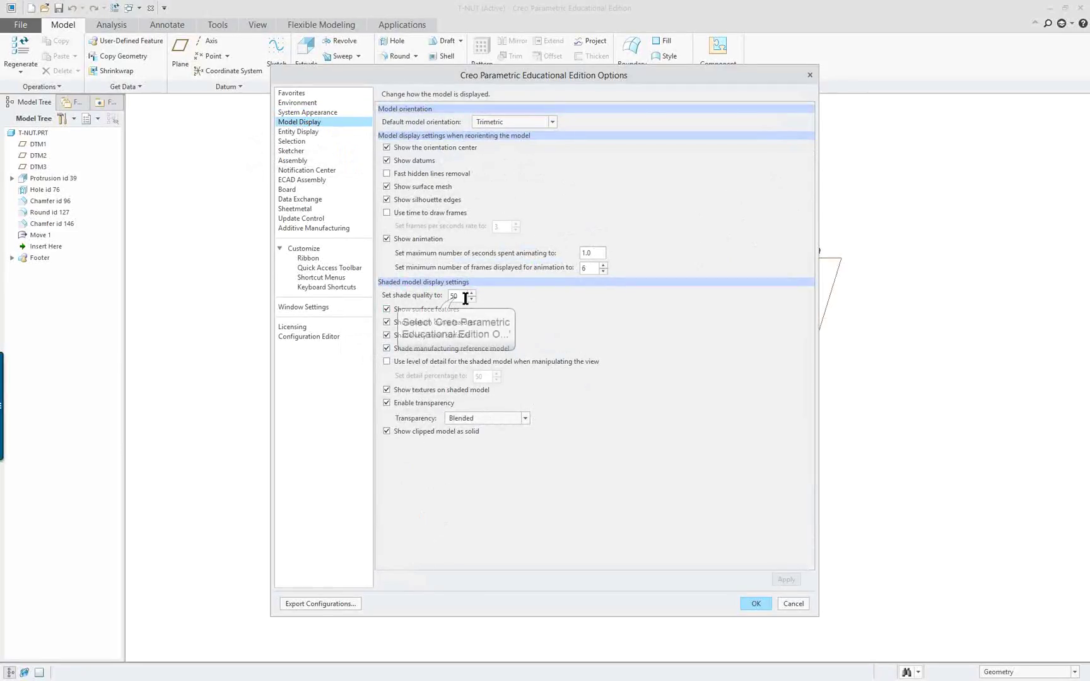
double_click(456, 297)
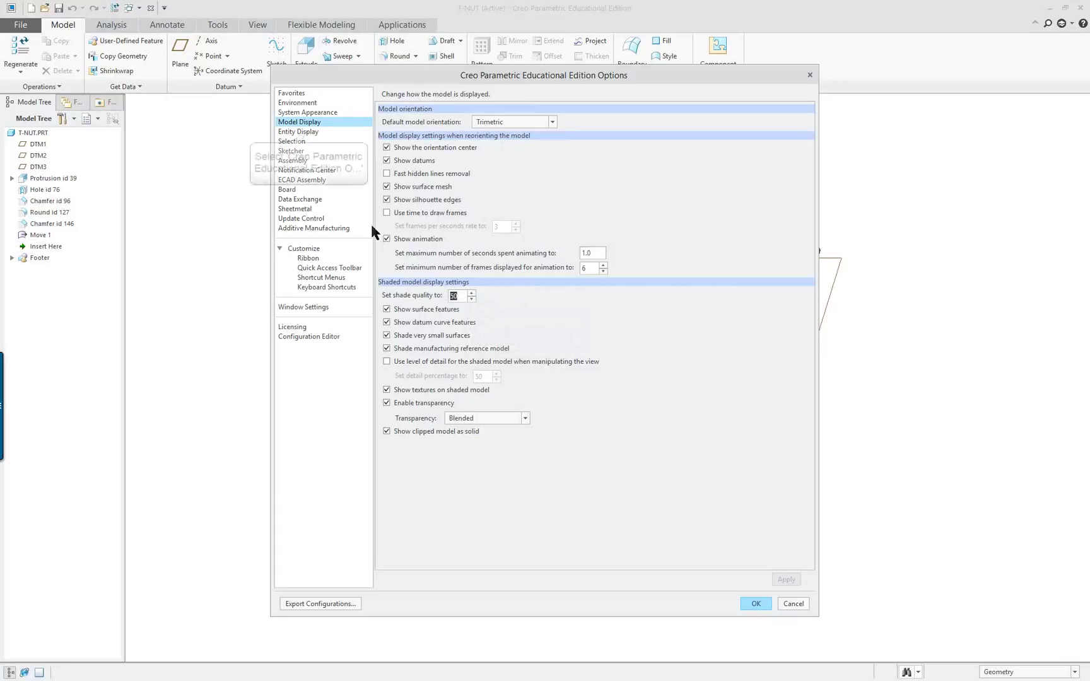
click(299, 131)
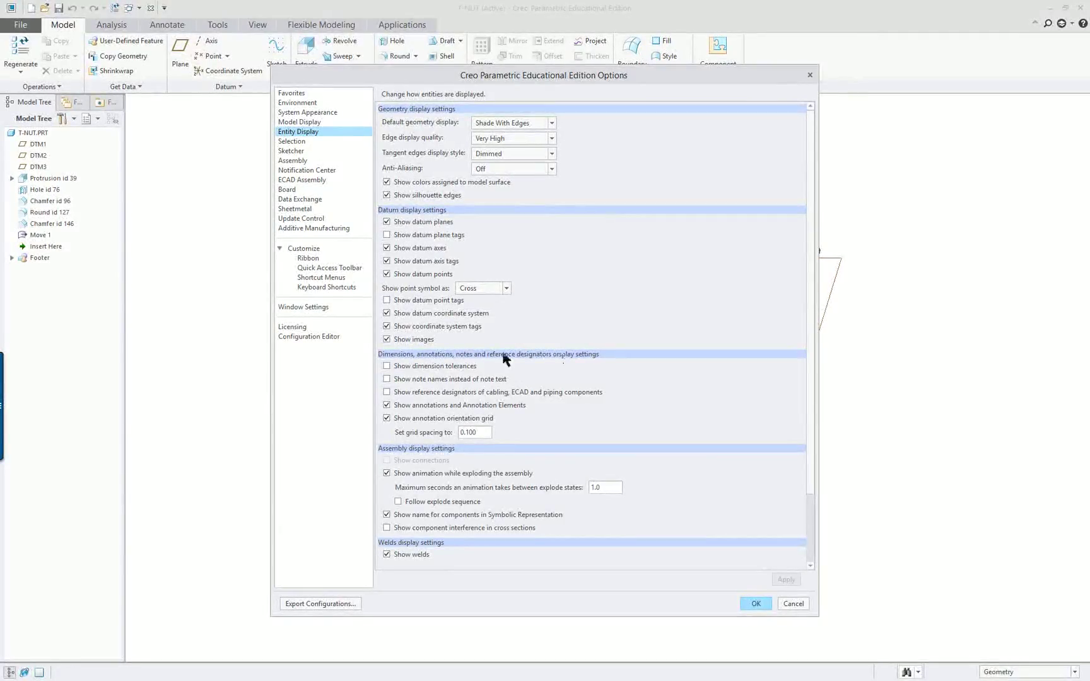
- Review the entity display settings with tangent edges kept Dimmed, then view Selection settings
click(551, 155)
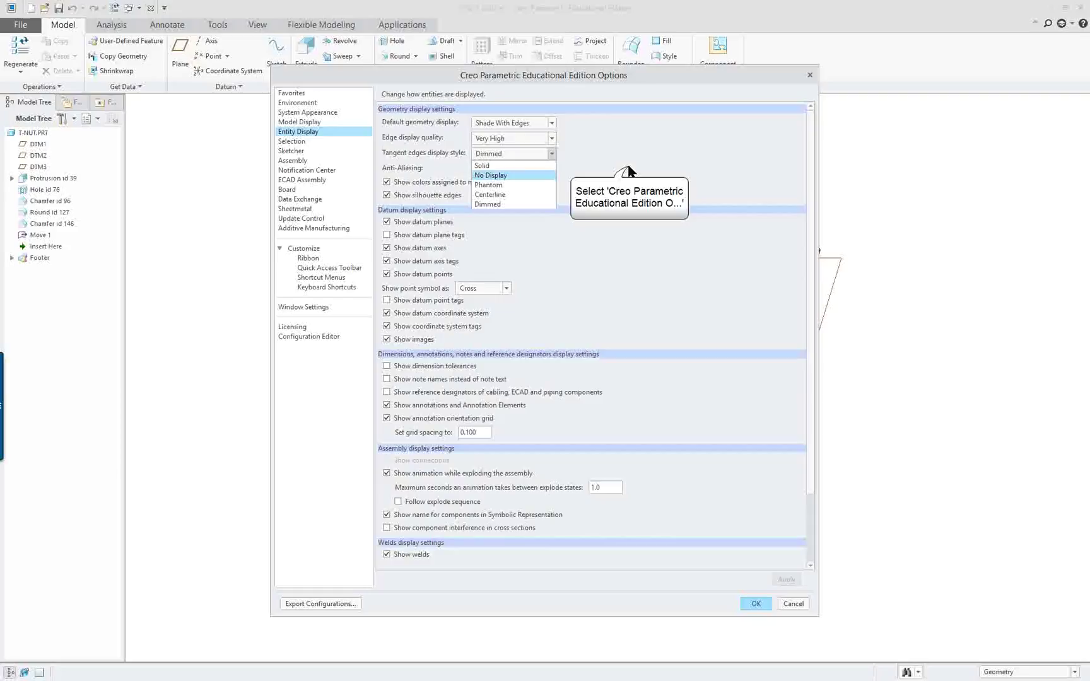
click(609, 267)
scroll(536, 520, down, 1)
scroll(532, 540, down, 1)
scroll(530, 533, down, 1)
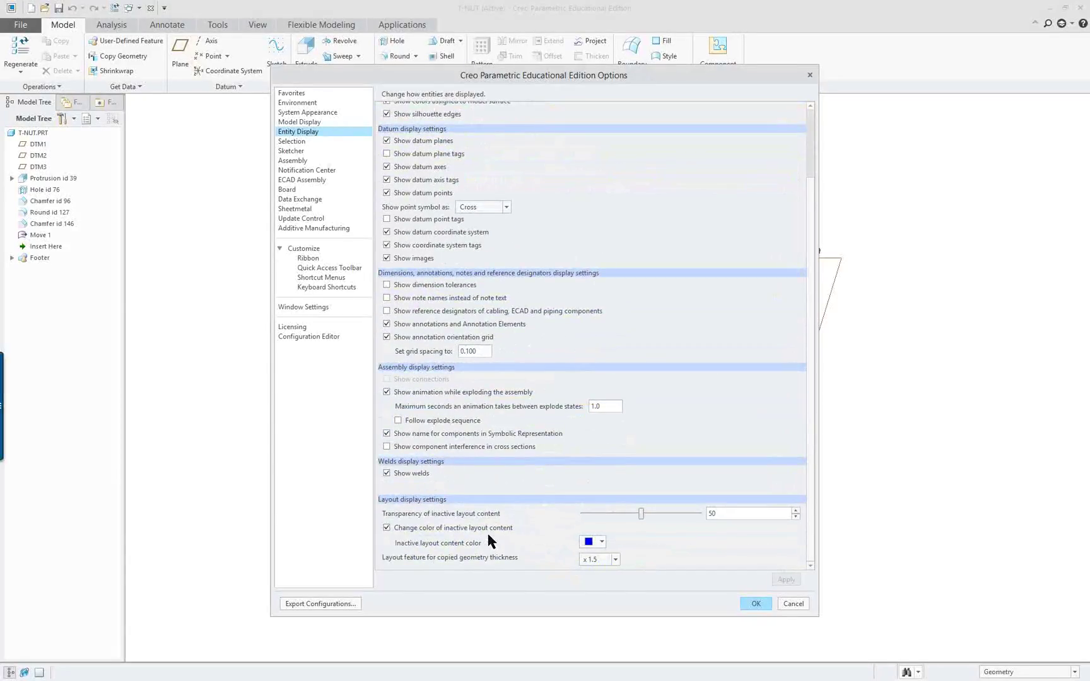
scroll(486, 533, up, 3)
click(291, 142)
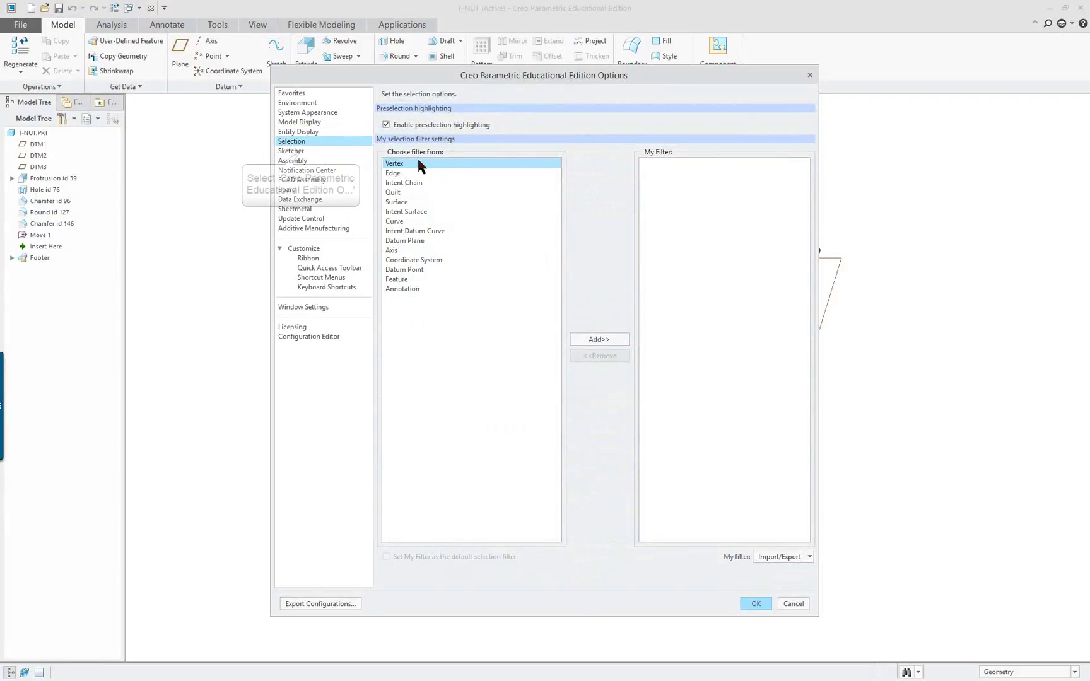
- Scroll through the Sketcher options page
click(291, 150)
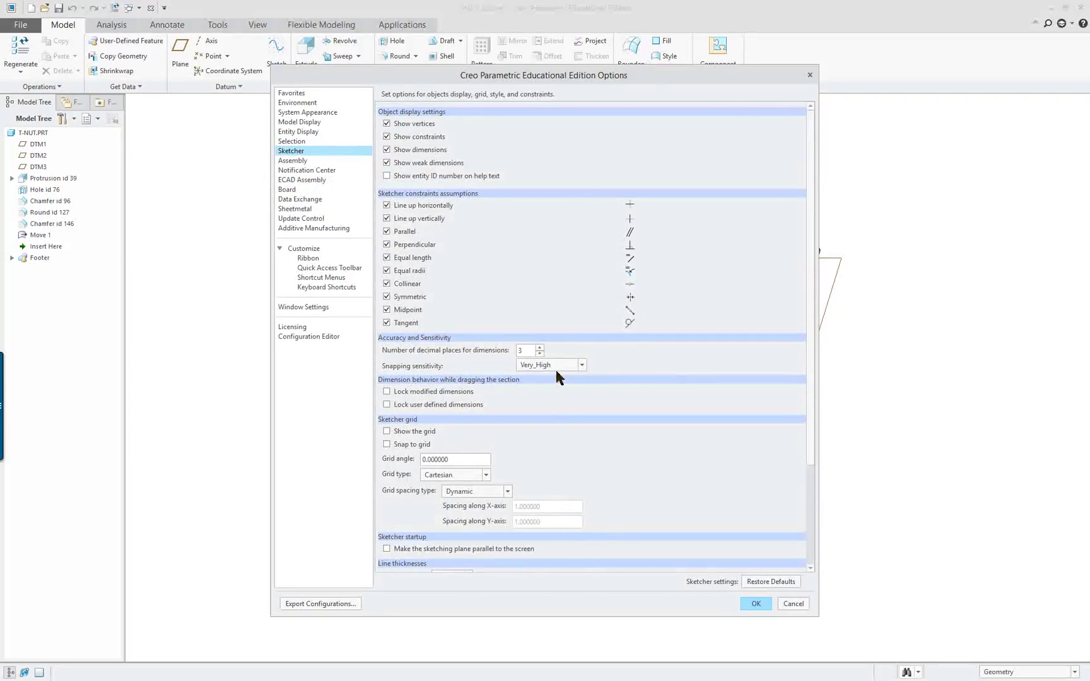
scroll(568, 399, down, 1)
scroll(559, 397, down, 3)
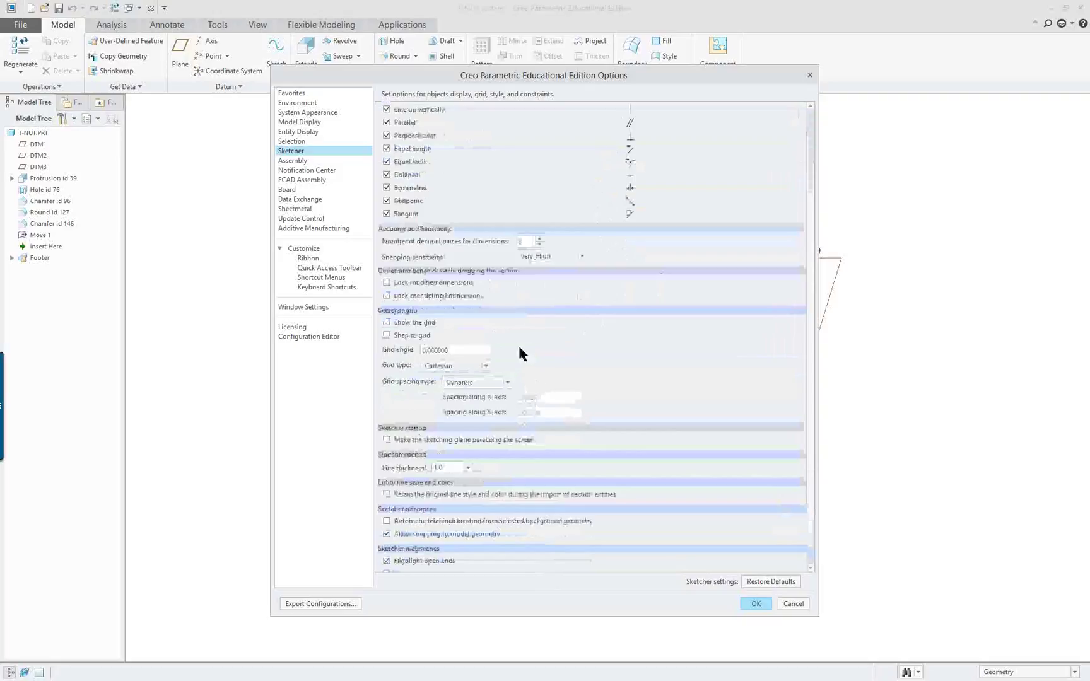
scroll(568, 397, down, 1)
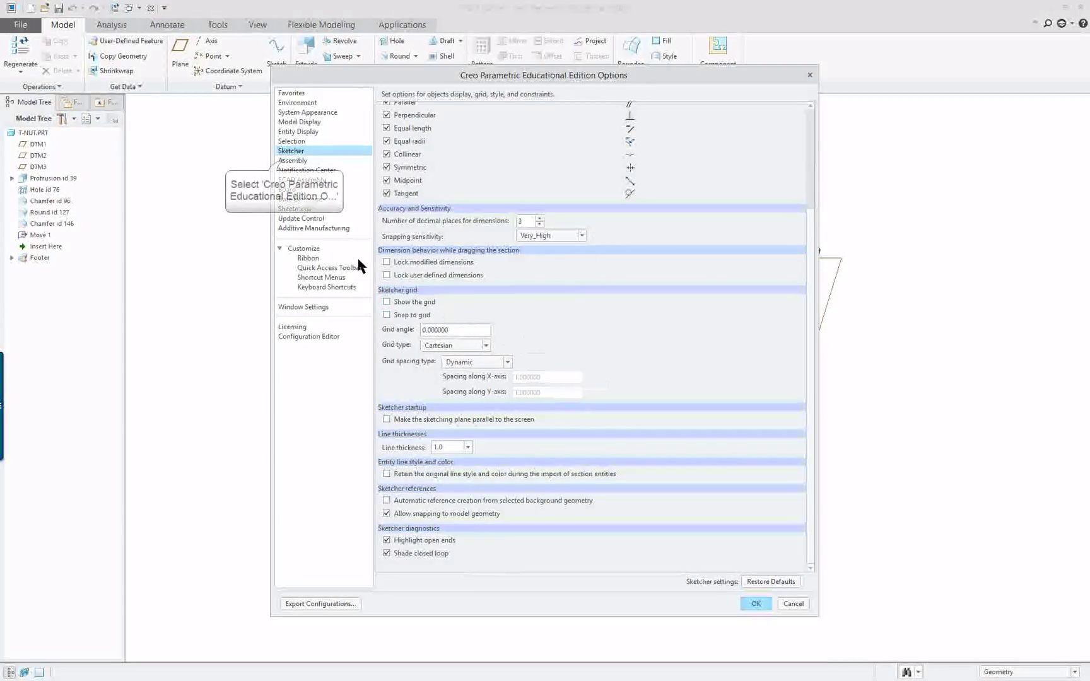
- Review the Assembly options, then show the Environment page with working directory and mapkey settings
click(285, 161)
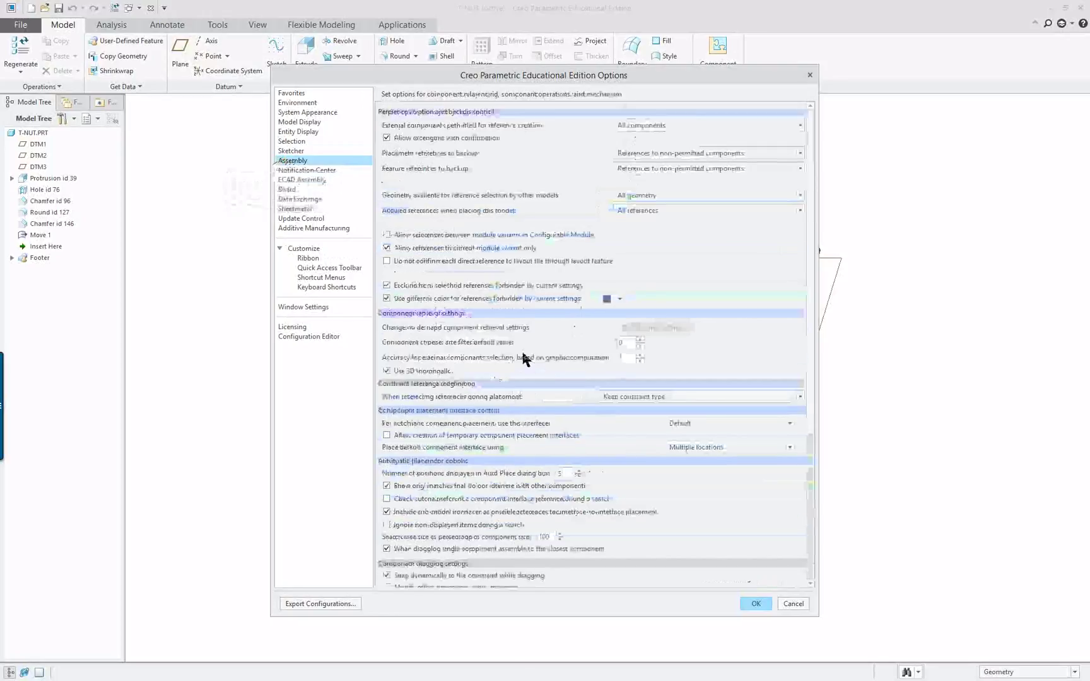
scroll(521, 354, down, 3)
scroll(518, 361, down, 3)
scroll(518, 361, up, 2)
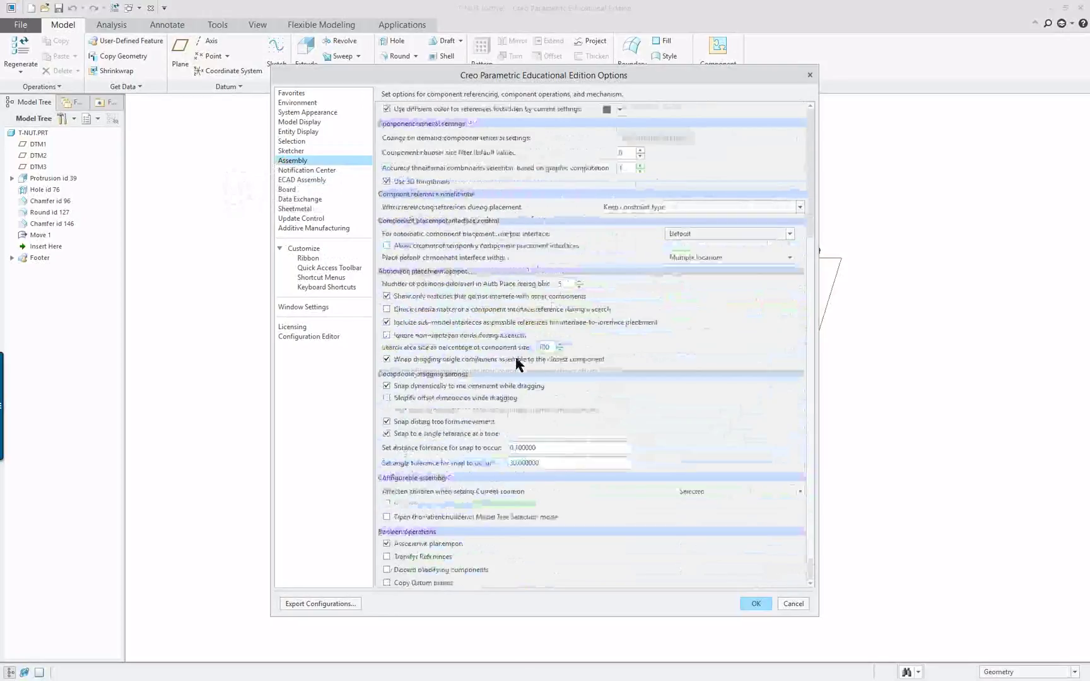
scroll(515, 357, up, 2)
scroll(513, 355, up, 4)
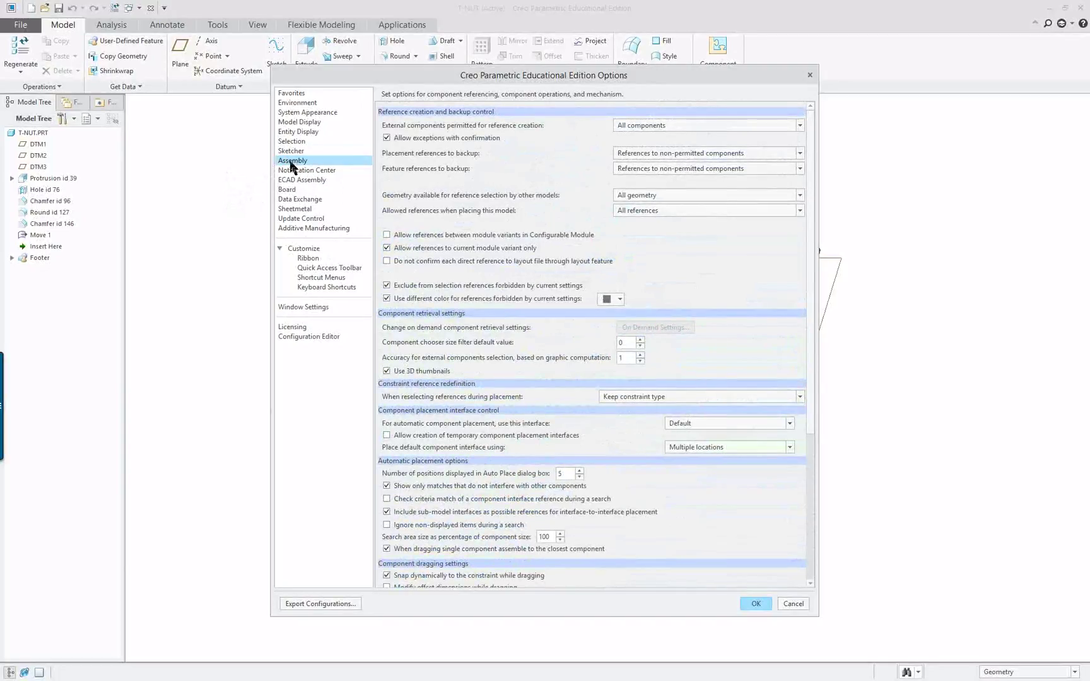
click(297, 103)
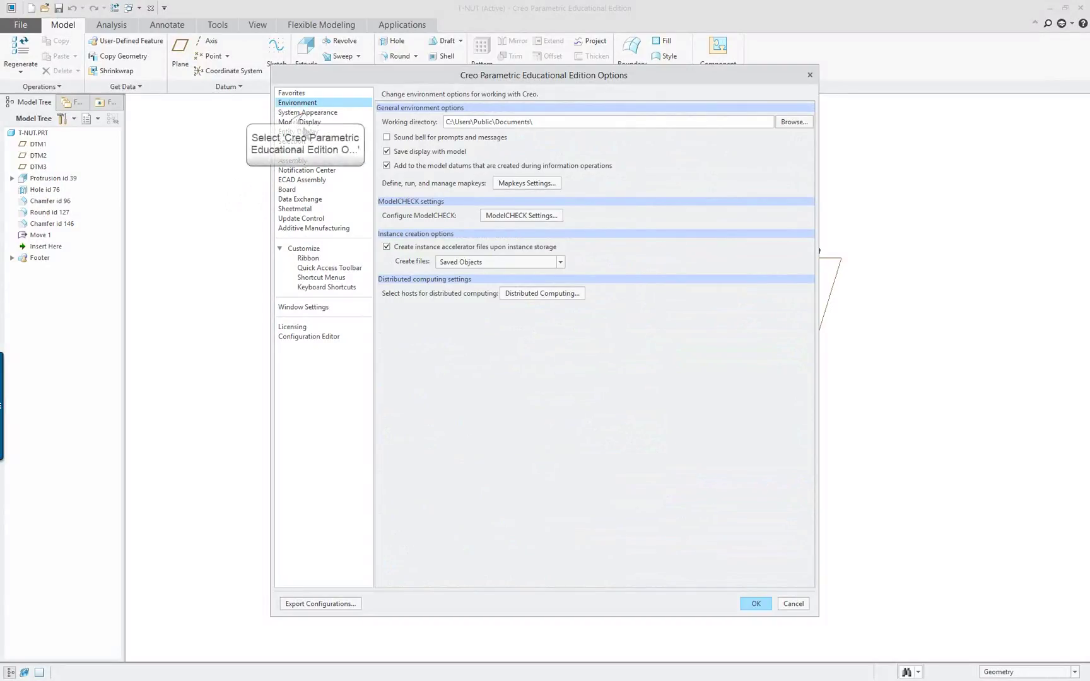
- Check System Appearance, then show Model Display with Trimetric orientation and shade quality 50
click(305, 113)
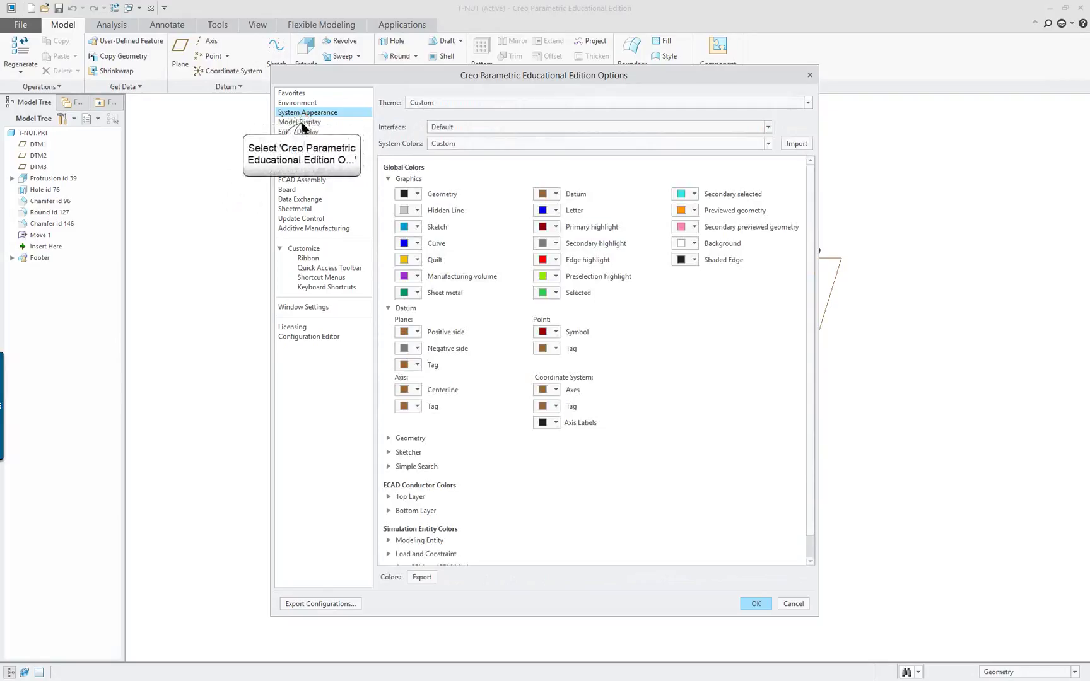
click(300, 123)
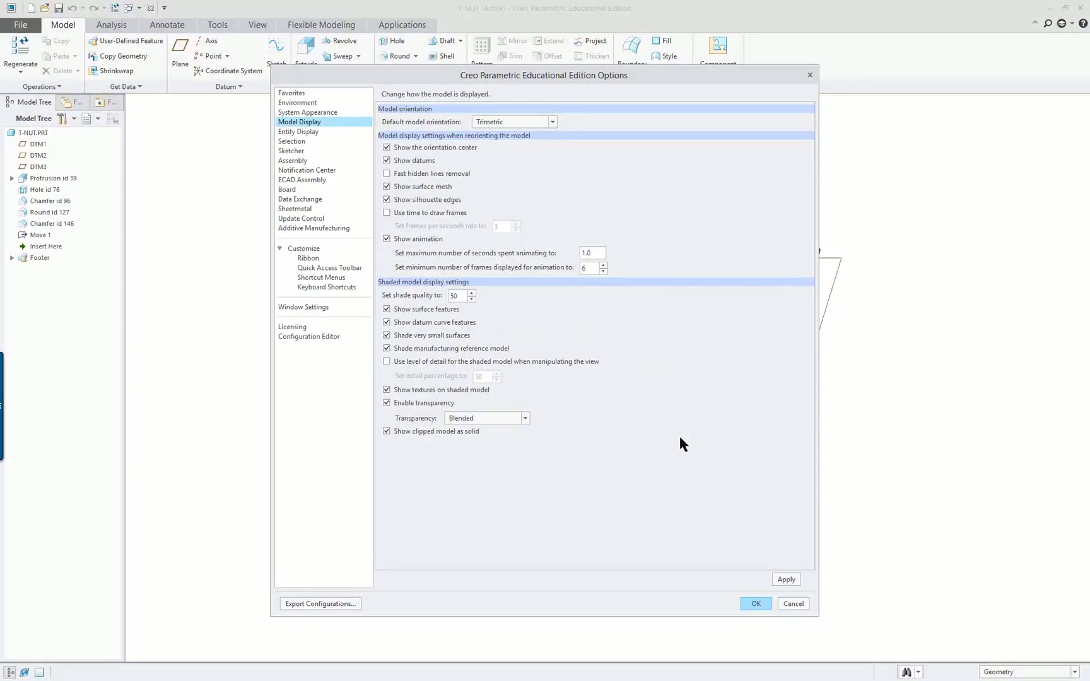
- Accept the options and close the window without saving a configuration file
click(756, 604)
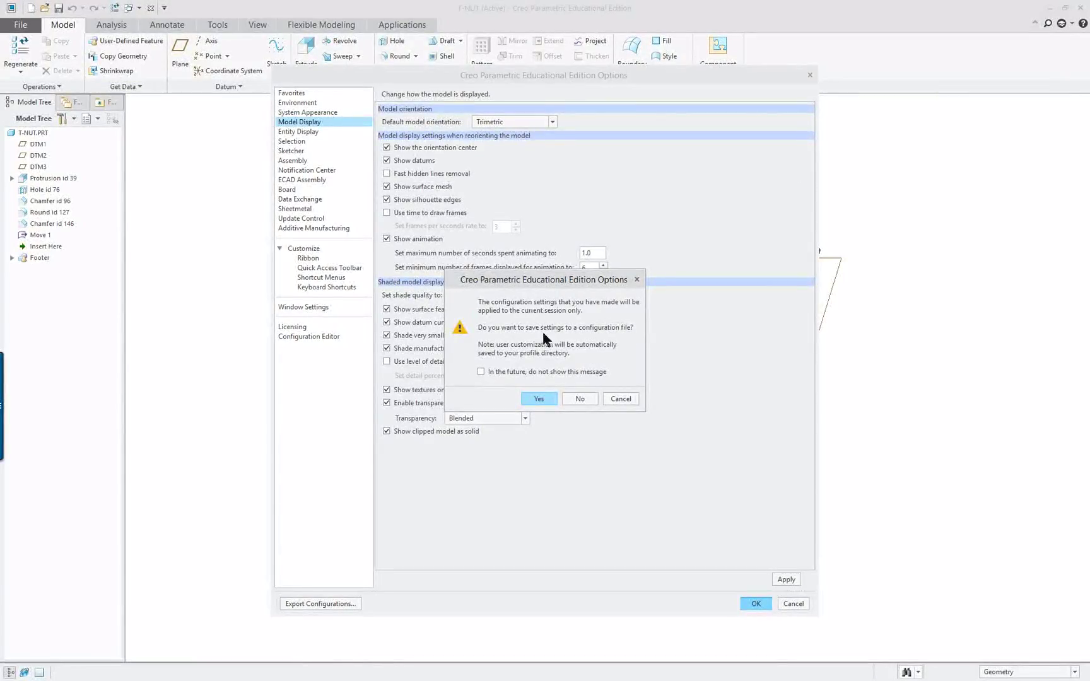
click(581, 398)
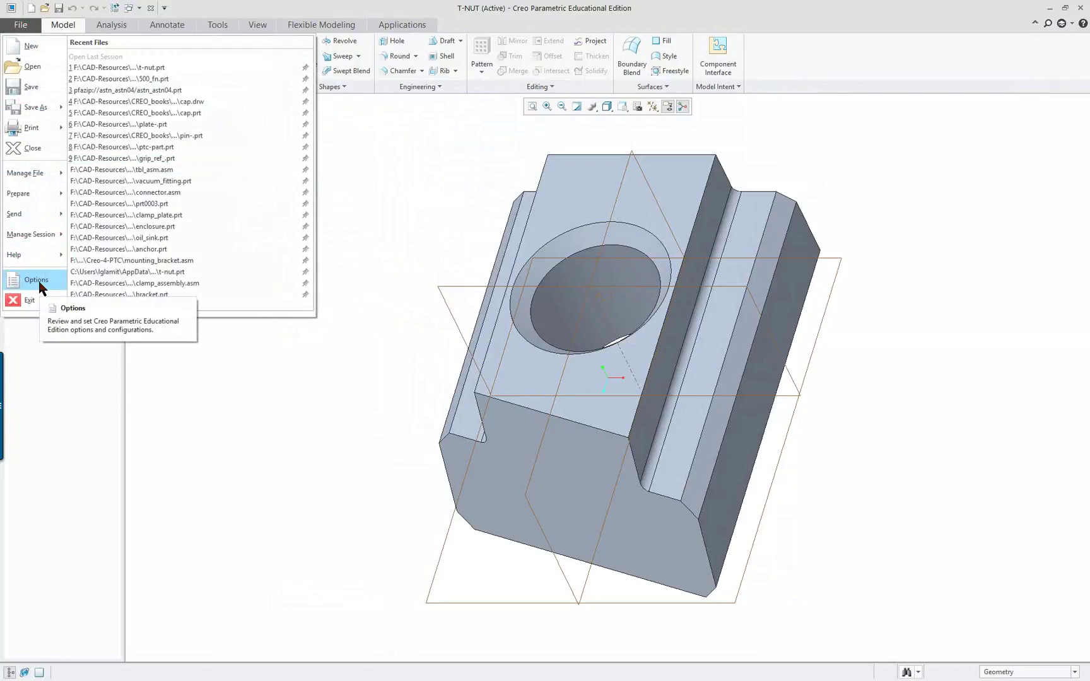
- Reopen Options and reach the Customize Ribbon page via Environment and Sketcher
click(40, 285)
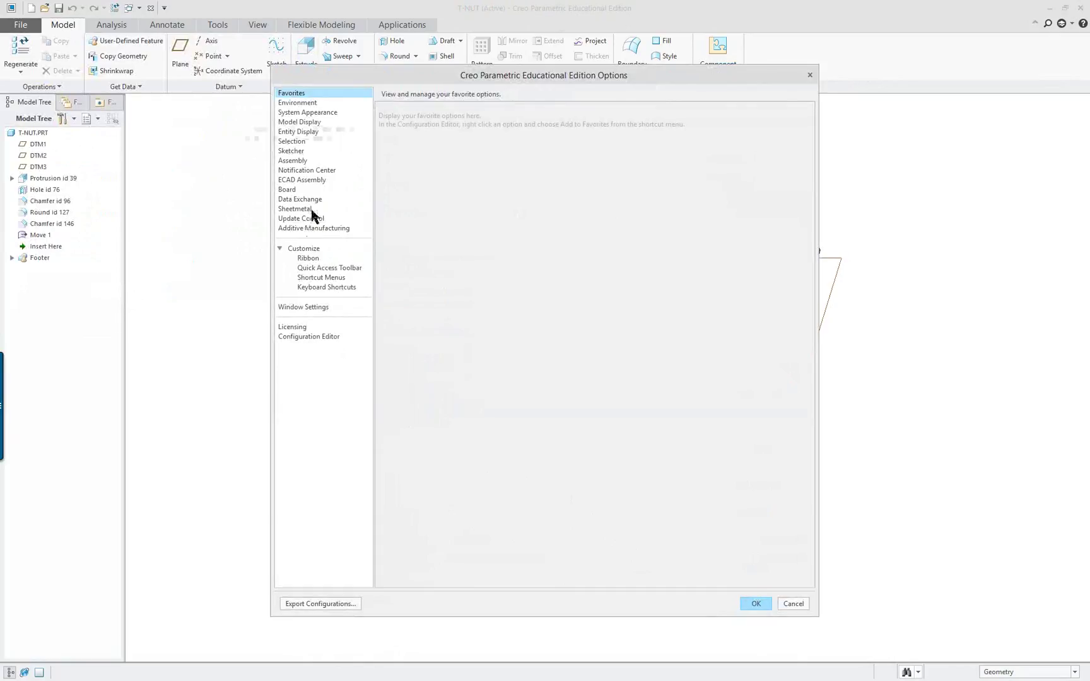
click(298, 103)
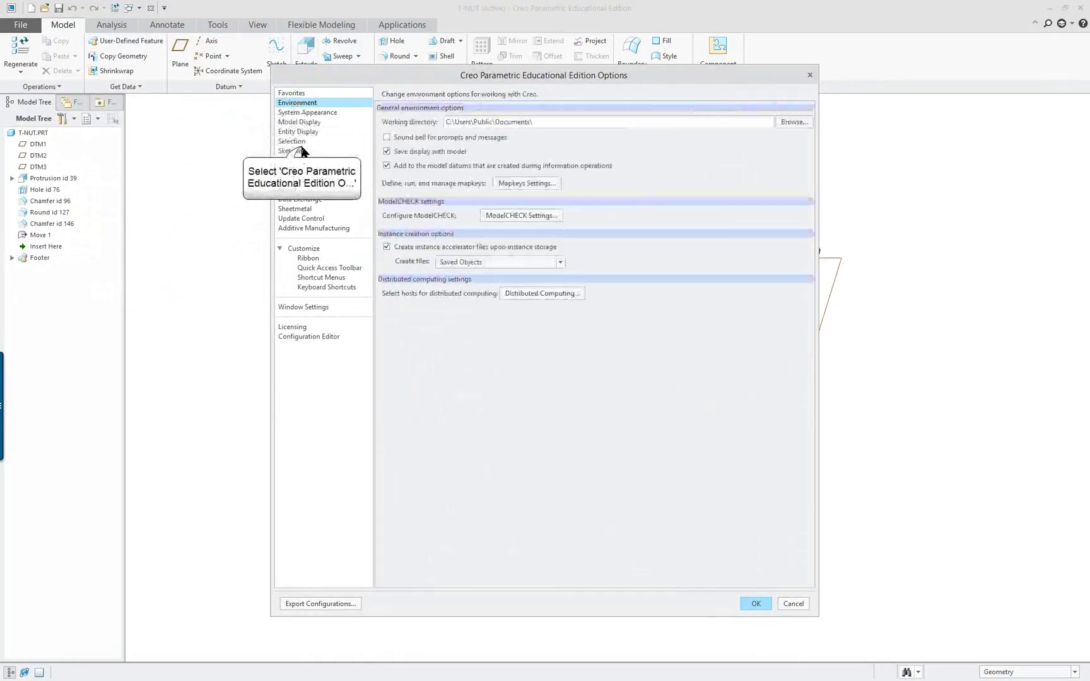
click(291, 151)
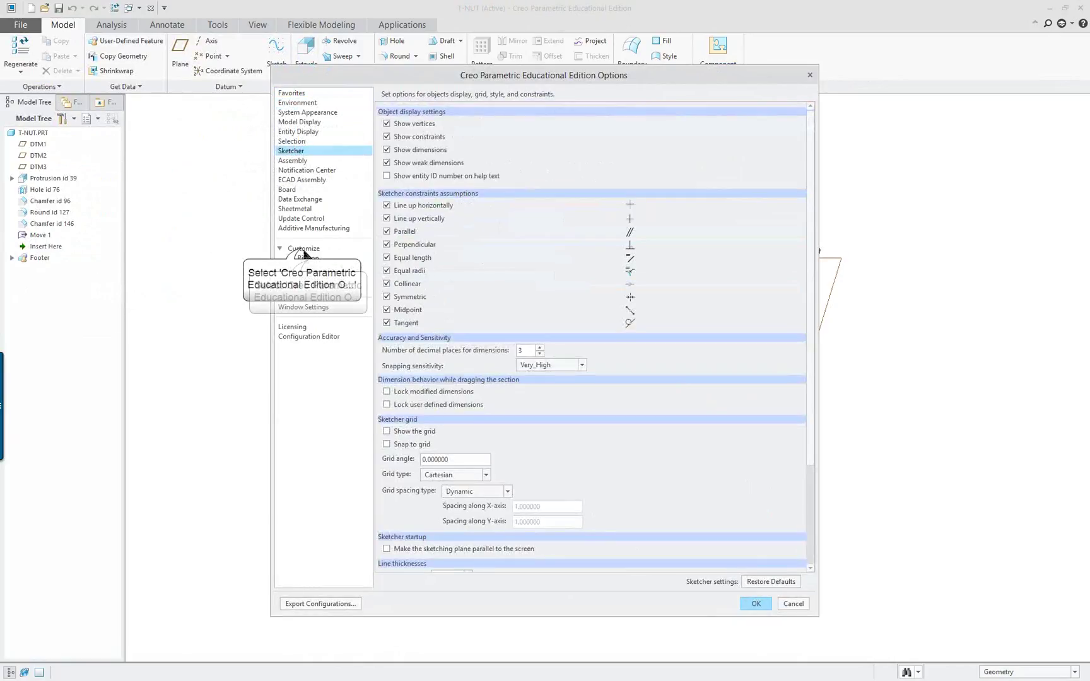
click(308, 259)
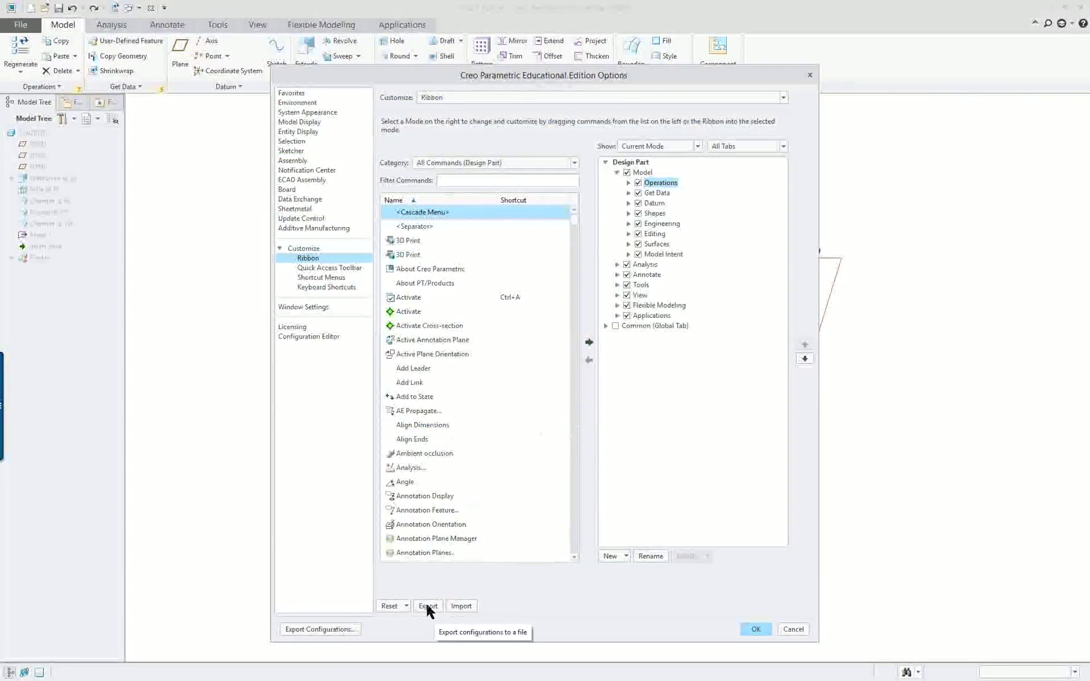
- Cancel an export, then choose creo_parametric_customization.ui to import for the active mode only
click(437, 612)
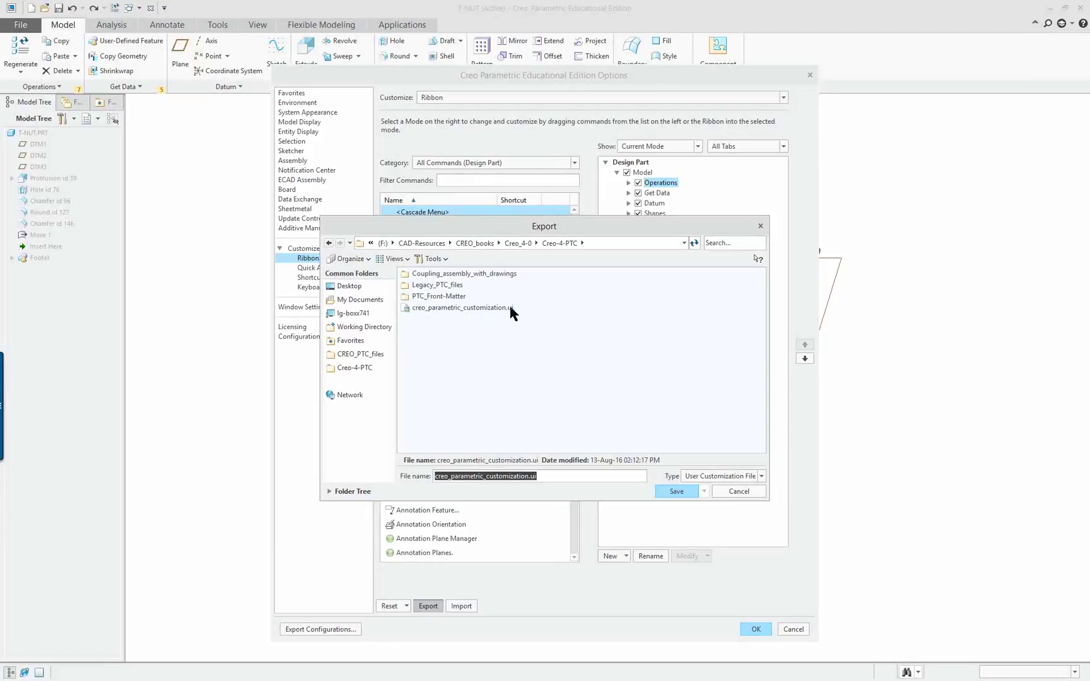
click(744, 491)
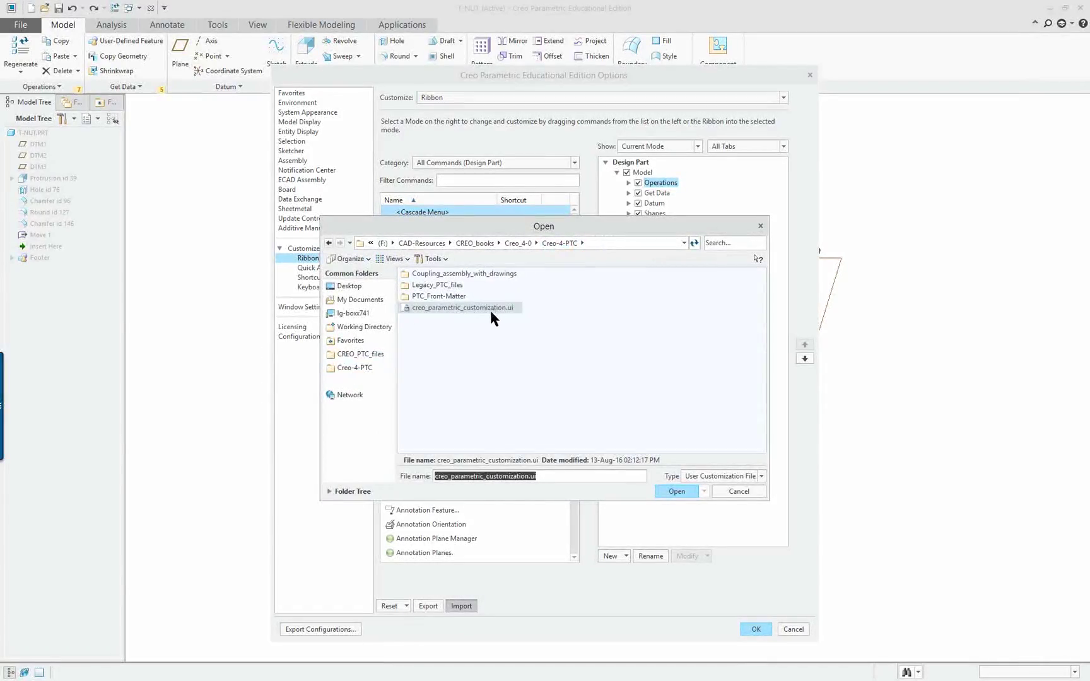
click(677, 492)
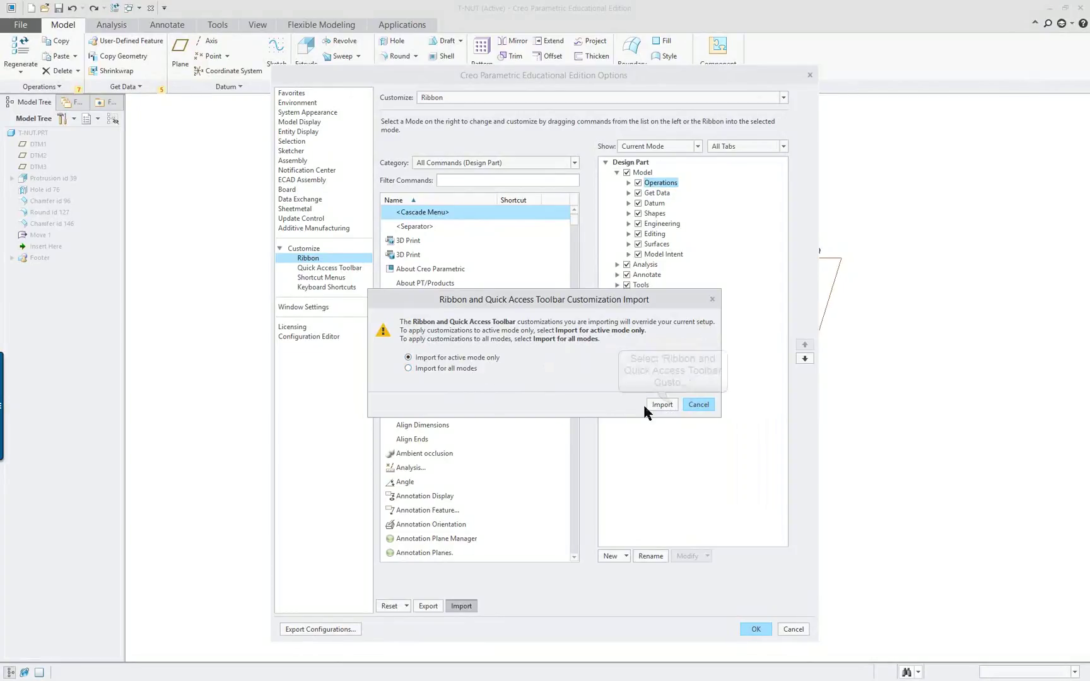
- Confirm the active-mode import and close Options, adding the Production tab to the ribbon
click(672, 404)
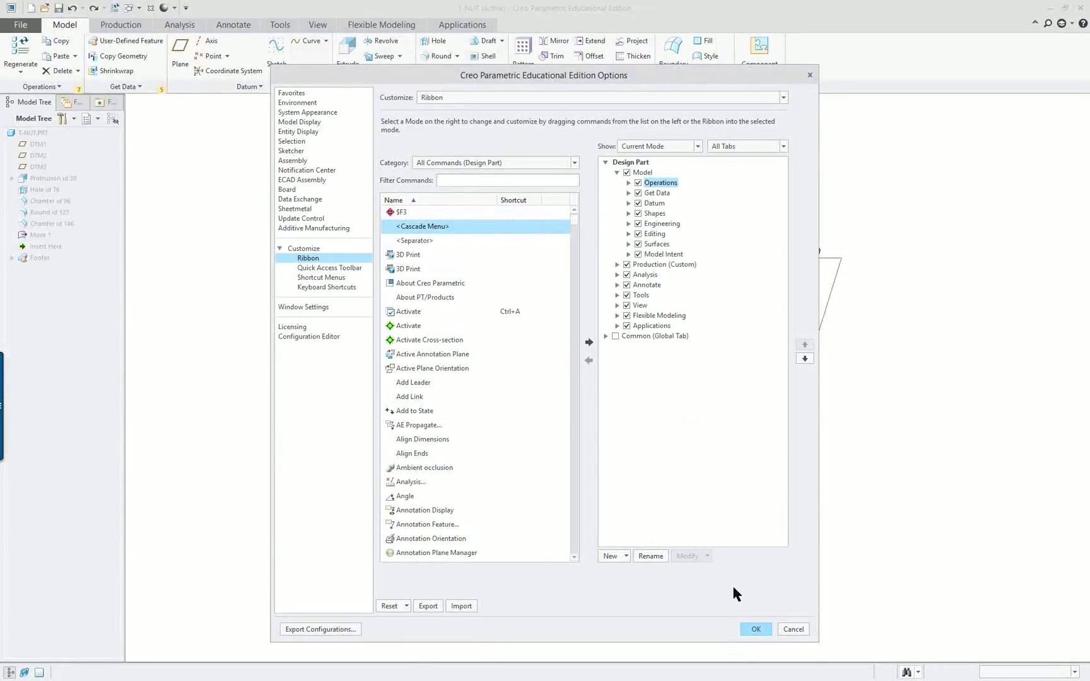
click(760, 628)
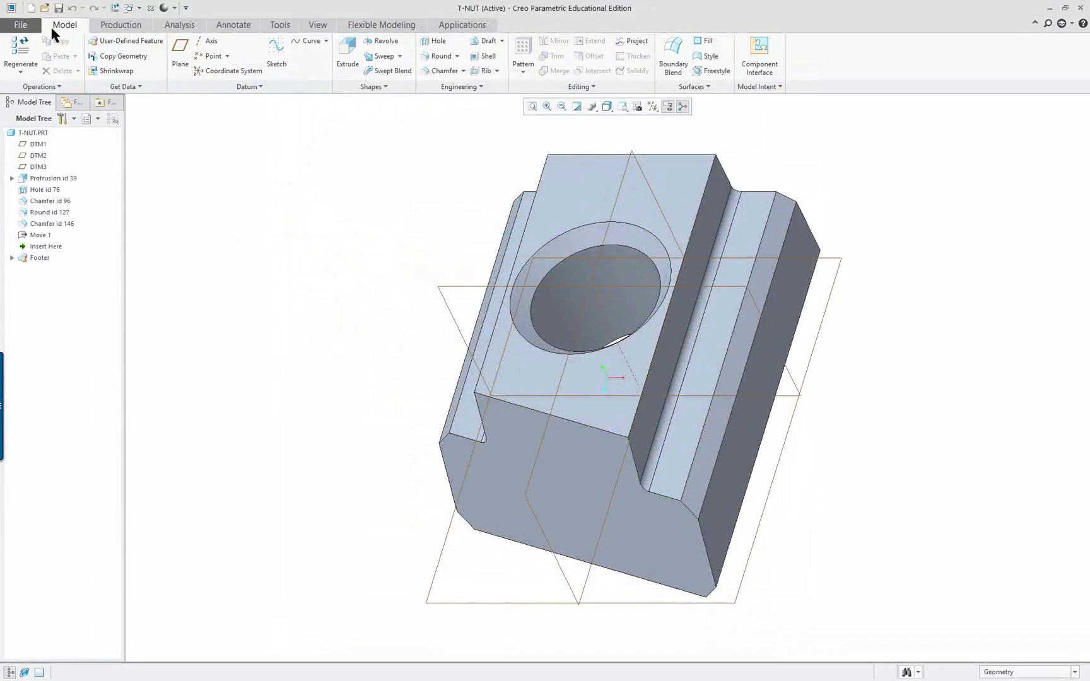
- Explore the Production tab's <$F3> mapkey and Delete Old Versions, then dismiss its right-click menu
click(128, 30)
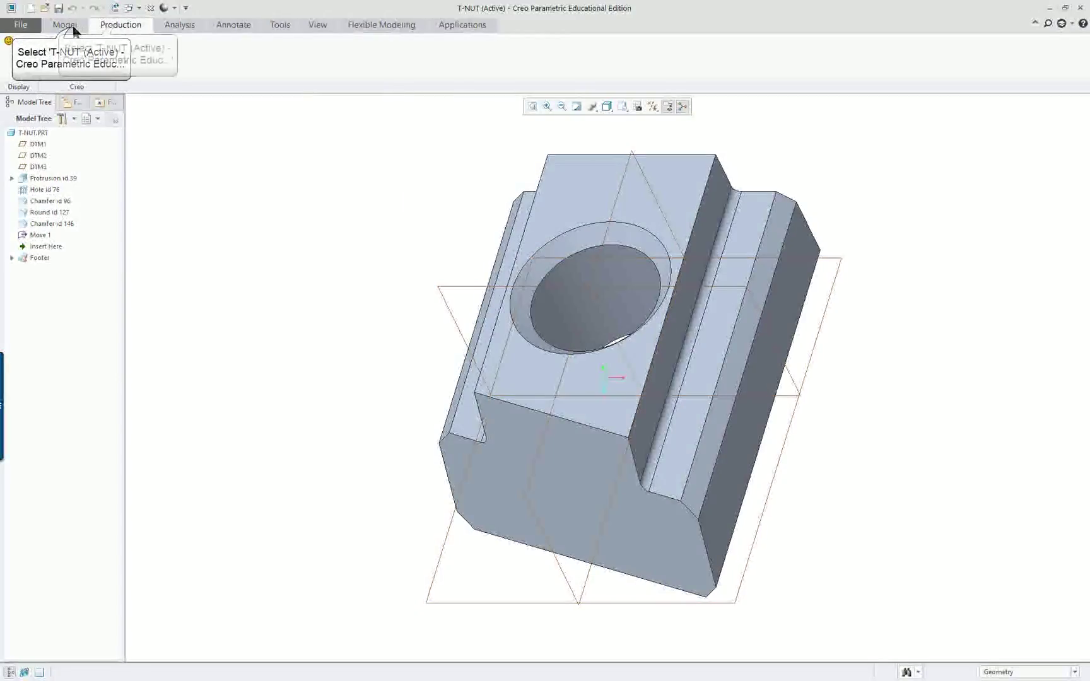
click(66, 25)
click(120, 25)
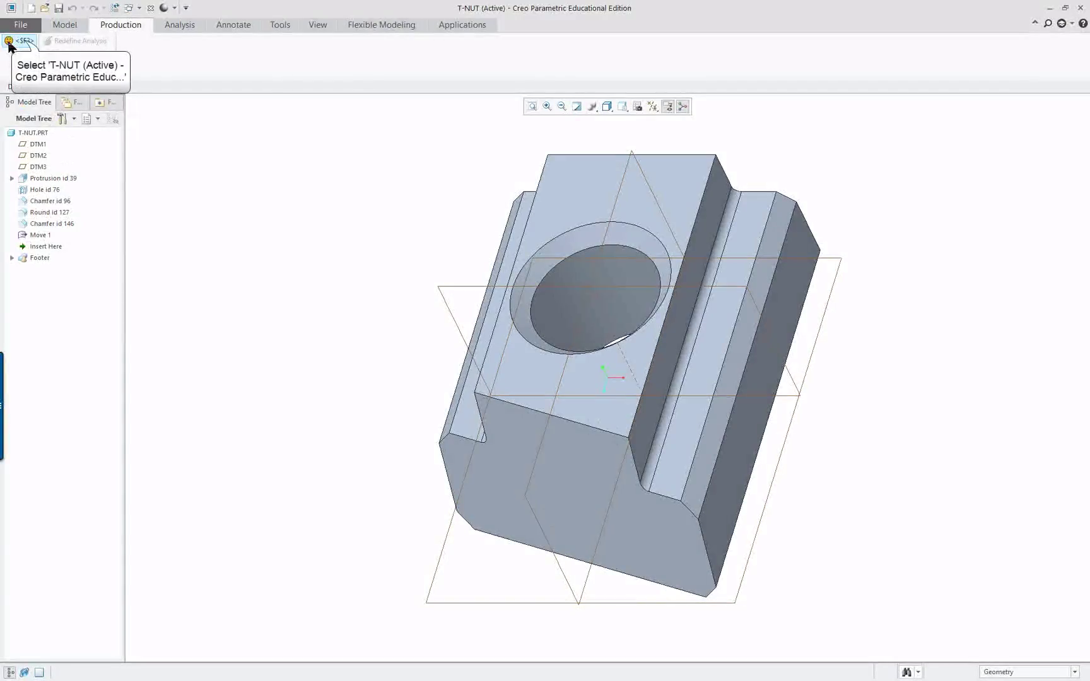
click(120, 26)
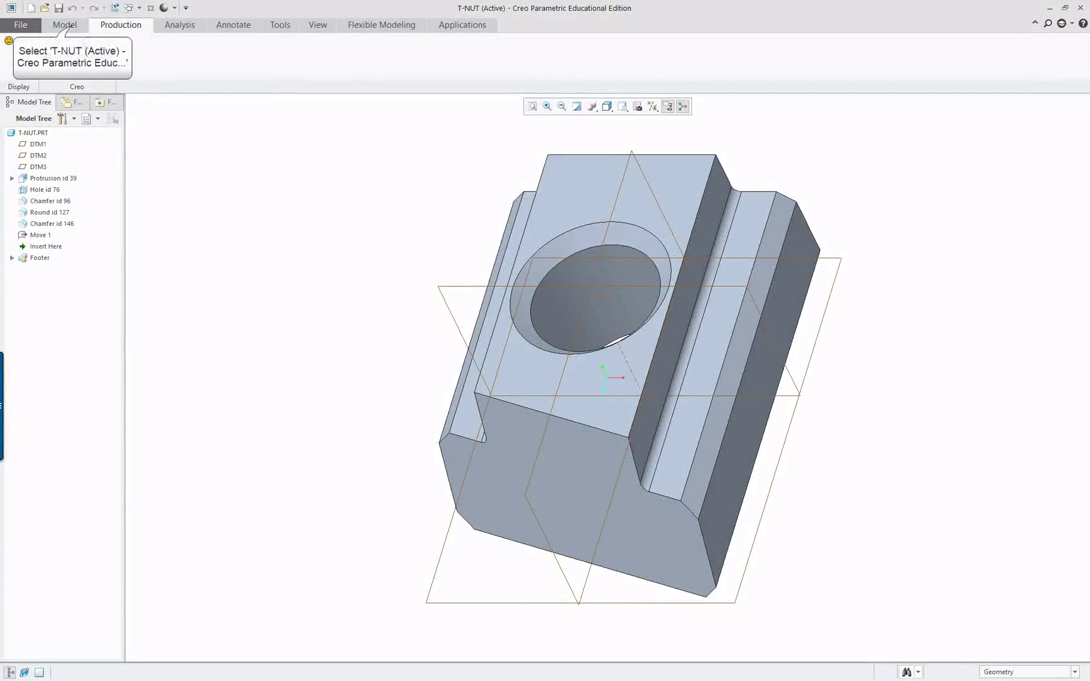
click(73, 28)
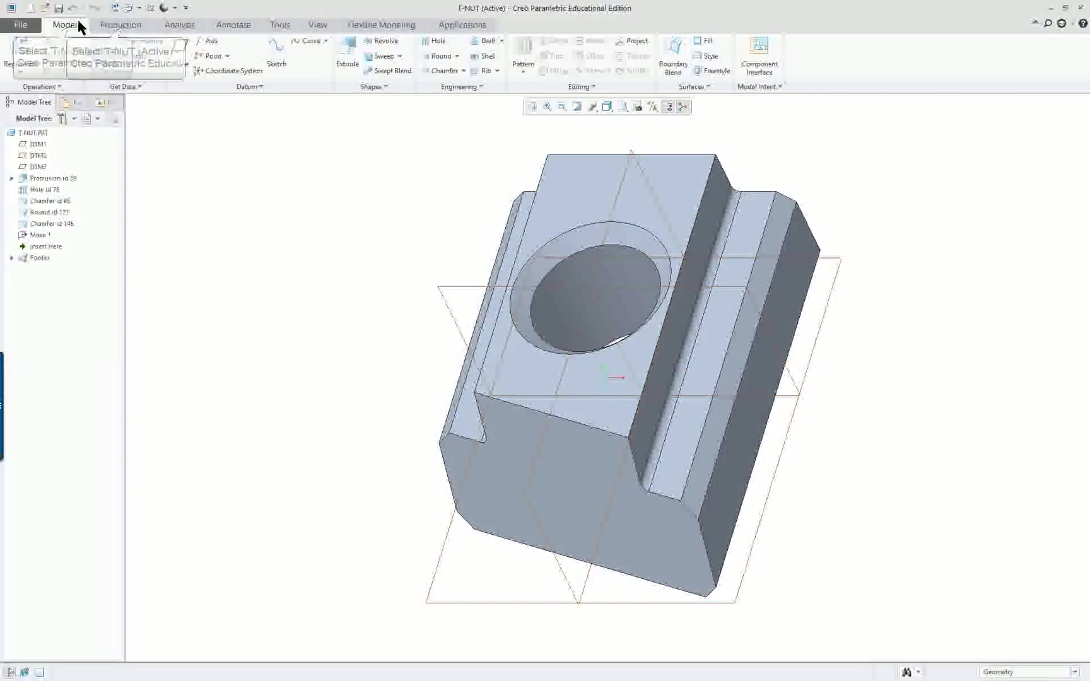
right_click(126, 30)
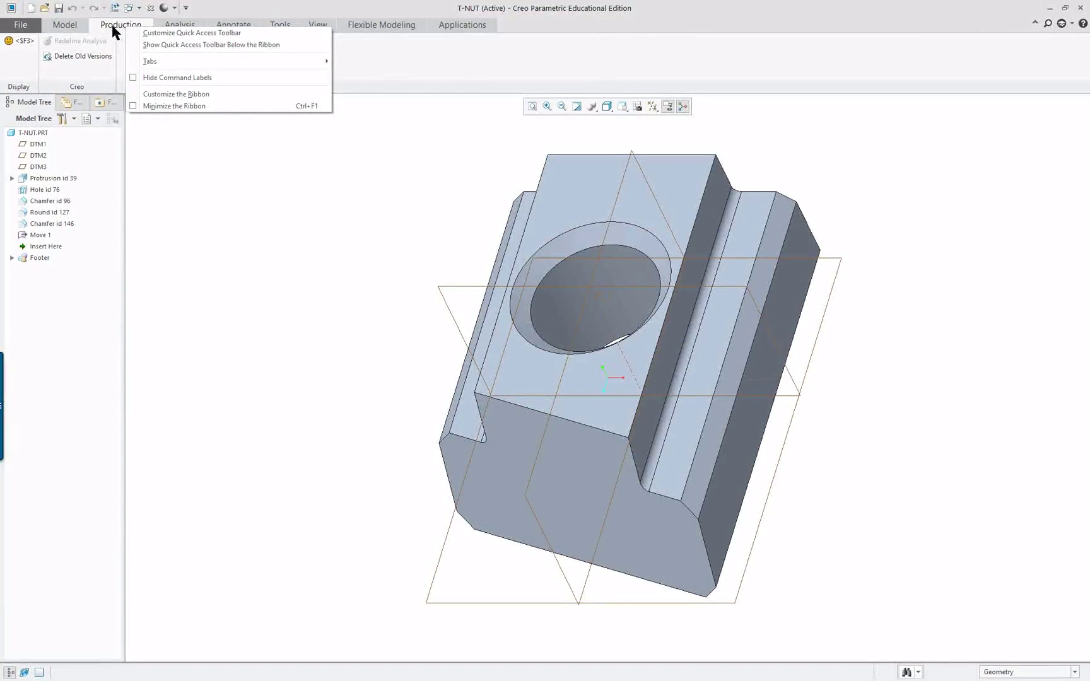
click(264, 230)
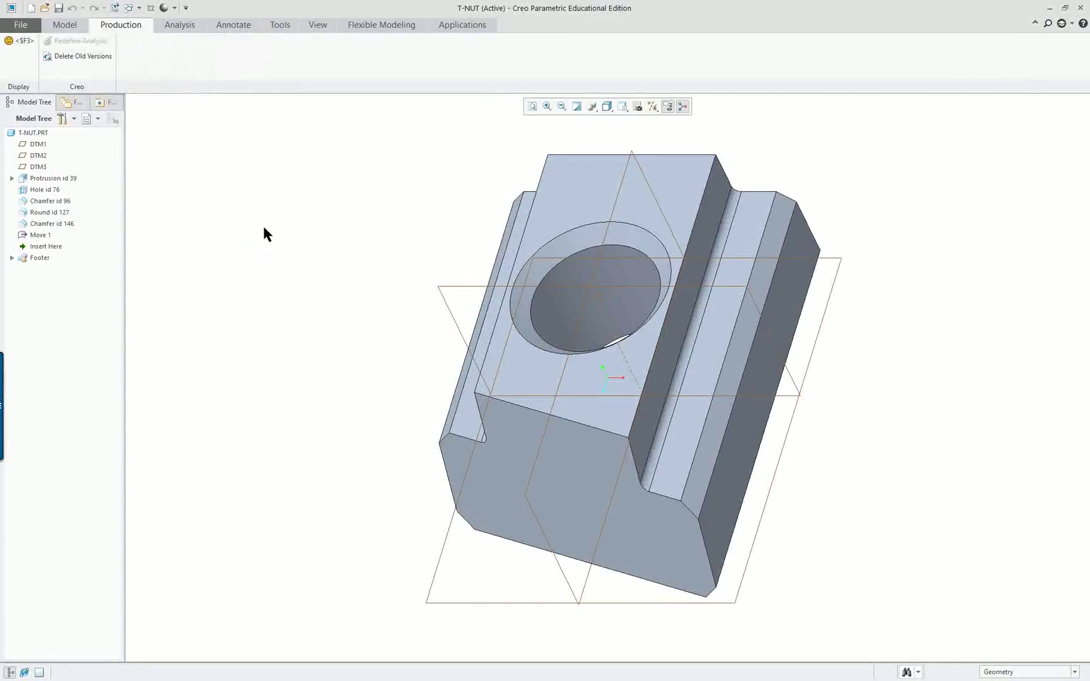